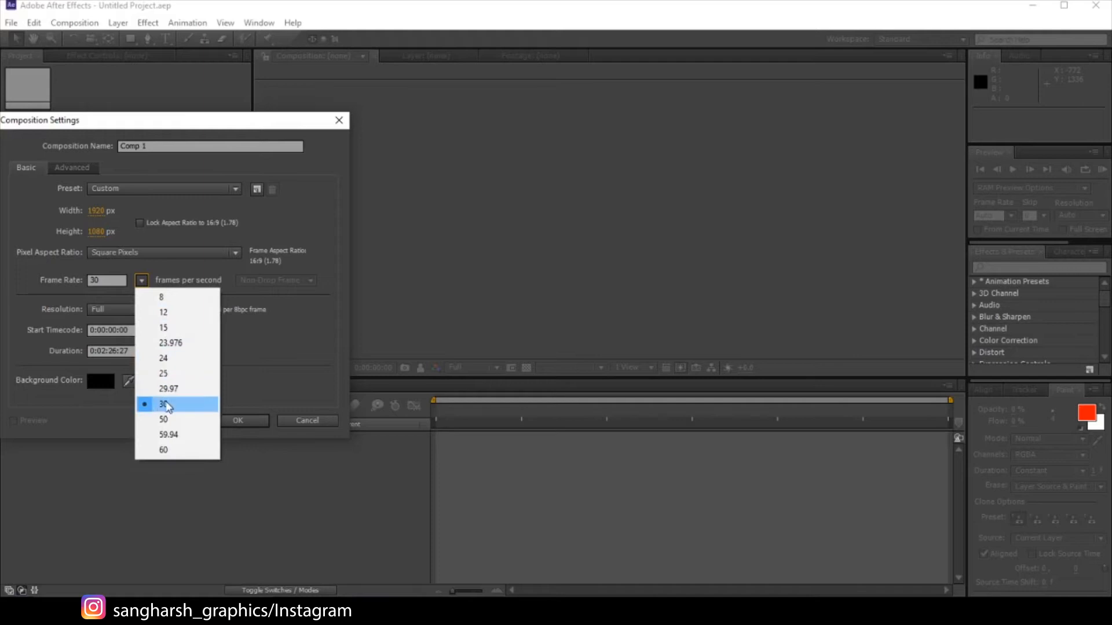
# Set the new composition's frame rate to 30 fps and its duration to 0:00:10:00
pyautogui.click(165, 407)
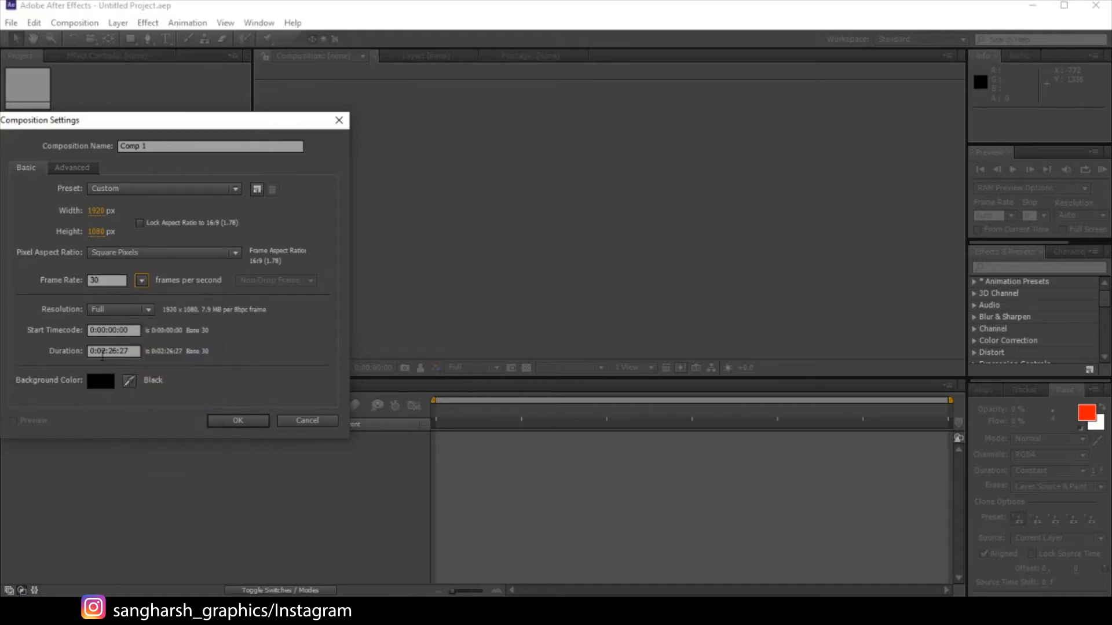
pyautogui.press('BackSpace')
pyautogui.press('BackSpace')
pyautogui.press('BackSpace')
pyautogui.write('10')
pyautogui.moveTo(114, 351); pyautogui.dragTo(168, 351)
pyautogui.write('00')
pyautogui.click(122, 333)
# Name the composition FINAL and create it
pyautogui.click(124, 146)
pyautogui.write('FINAL')
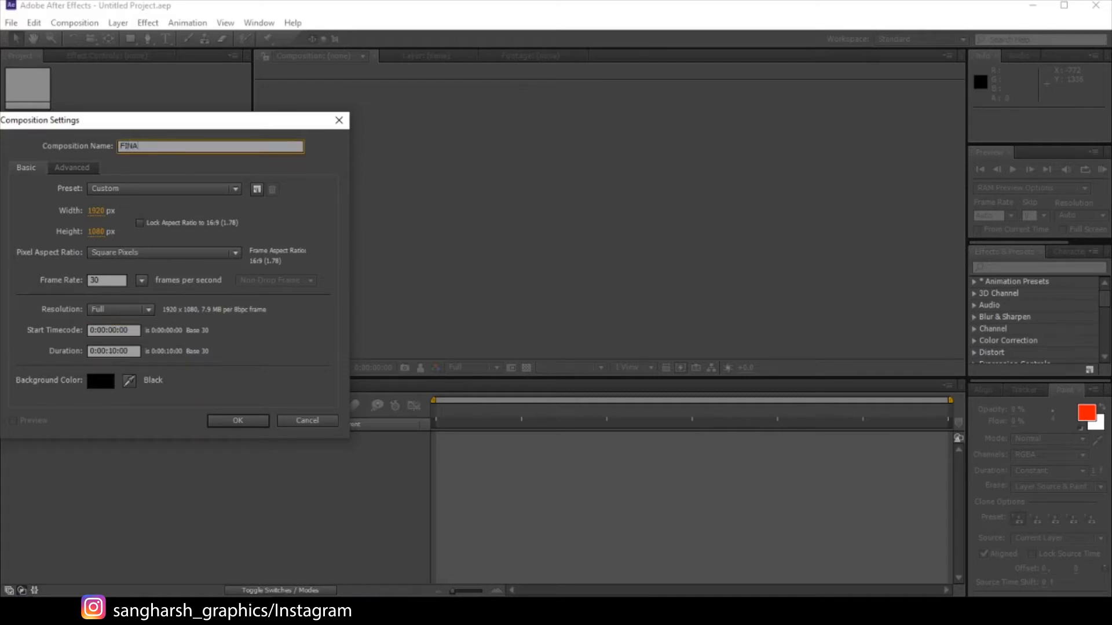
pyautogui.press('Return')
pyautogui.press('capslock')
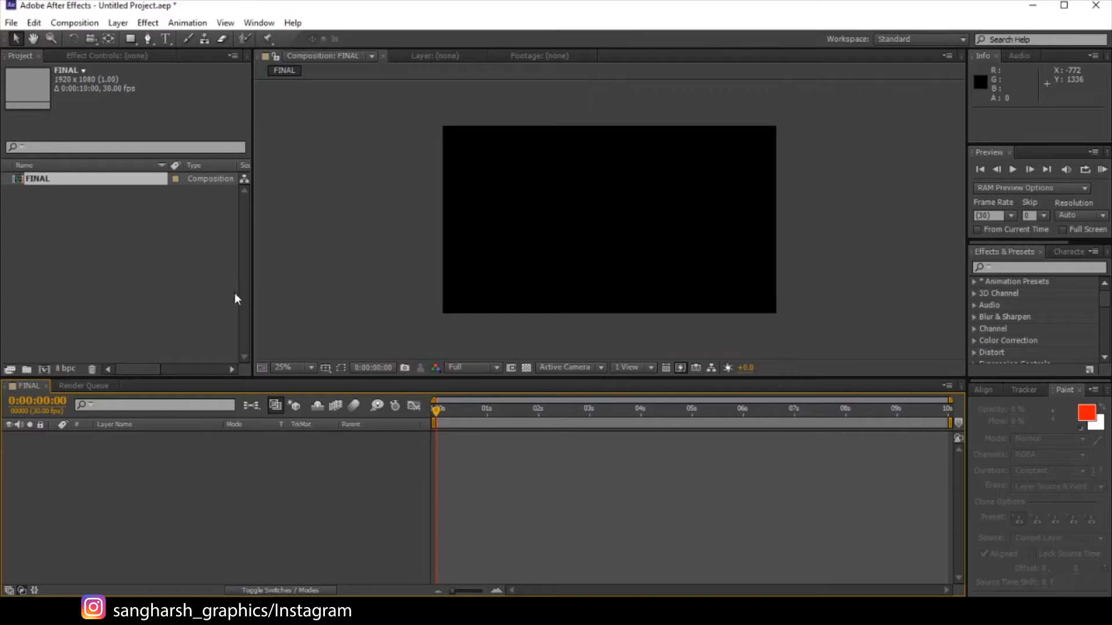
# Add a black full-frame solid layer to the FINAL composition
pyautogui.rightClick(200, 471)
pyautogui.moveTo(268, 325)
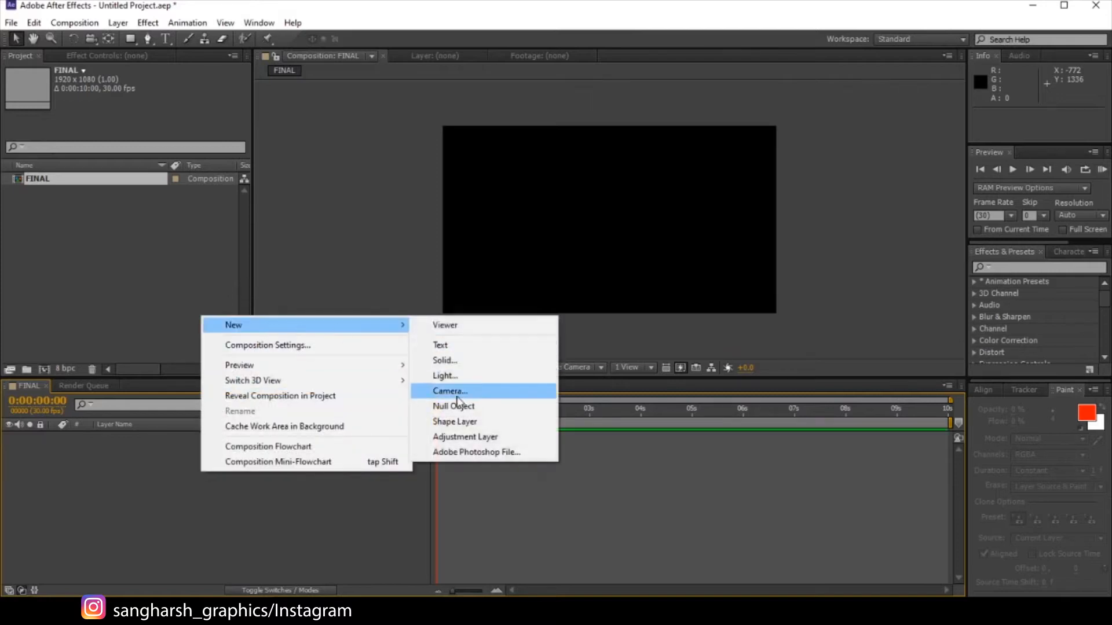
pyautogui.click(449, 362)
pyautogui.click(157, 353)
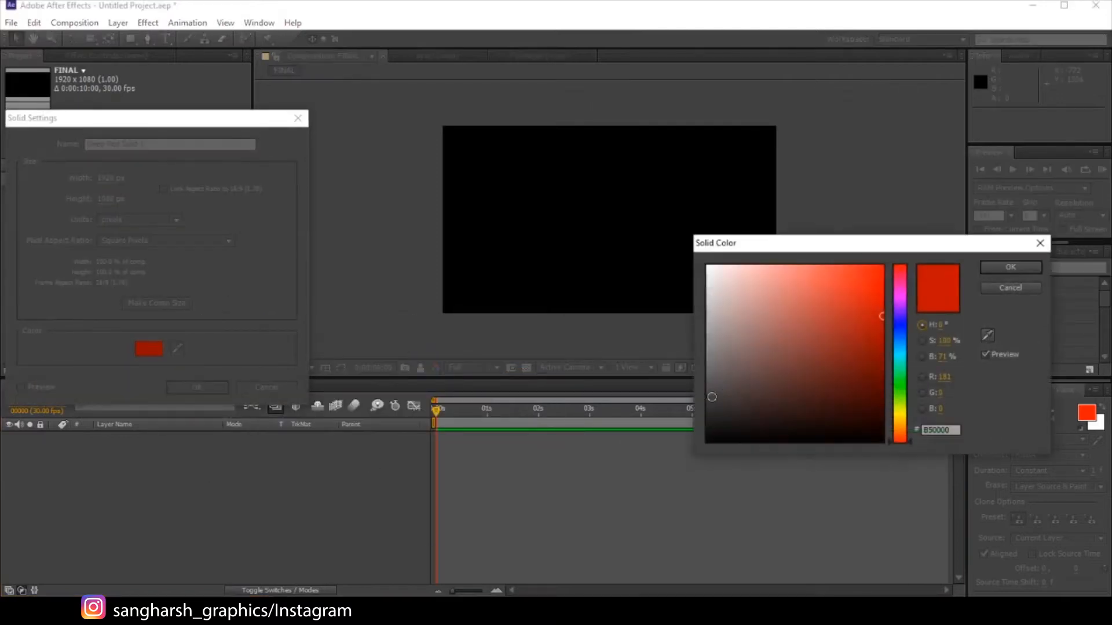
pyautogui.moveTo(759, 354); pyautogui.dragTo(706, 266)
pyautogui.click(806, 442)
pyautogui.click(1002, 270)
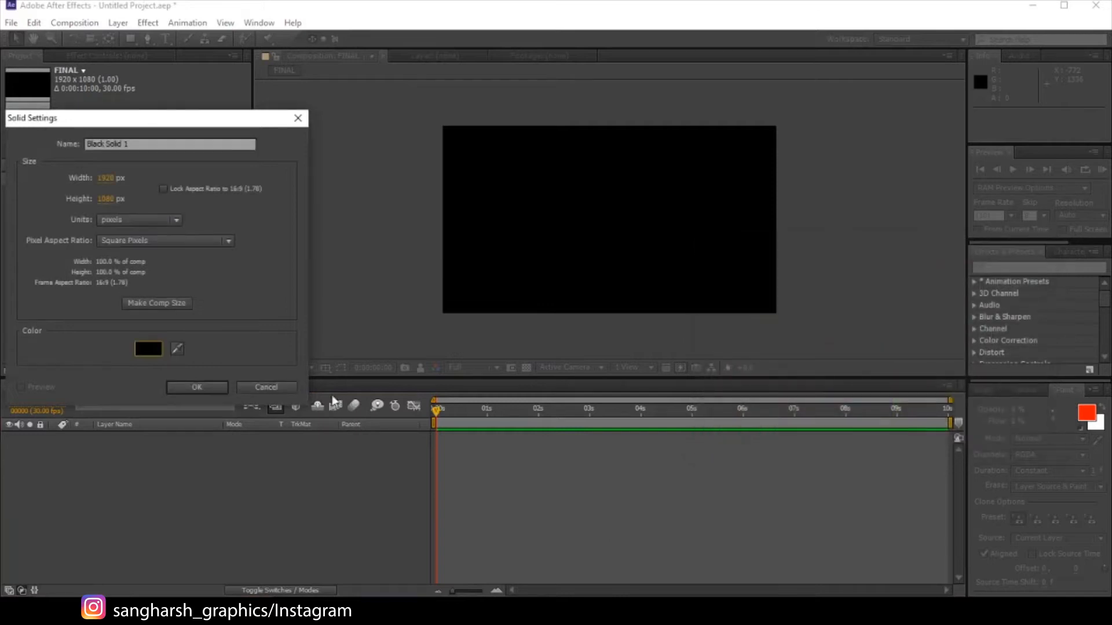
pyautogui.click(187, 387)
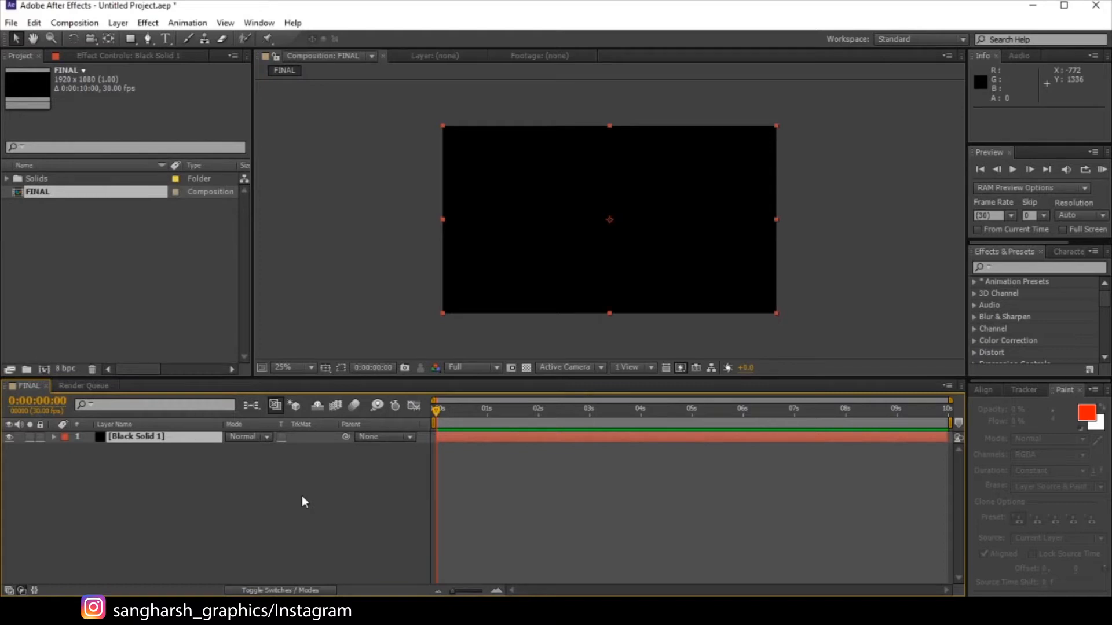
# Find the Trapcode Mir effect and apply it to the black solid layer
pyautogui.click(1004, 267)
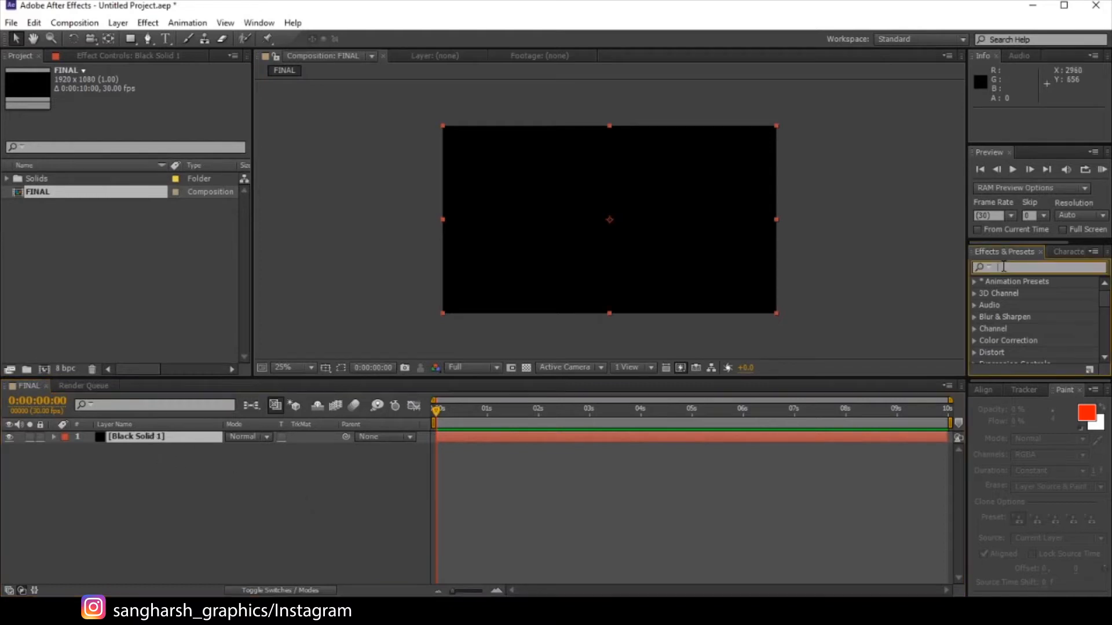
pyautogui.write('mir')
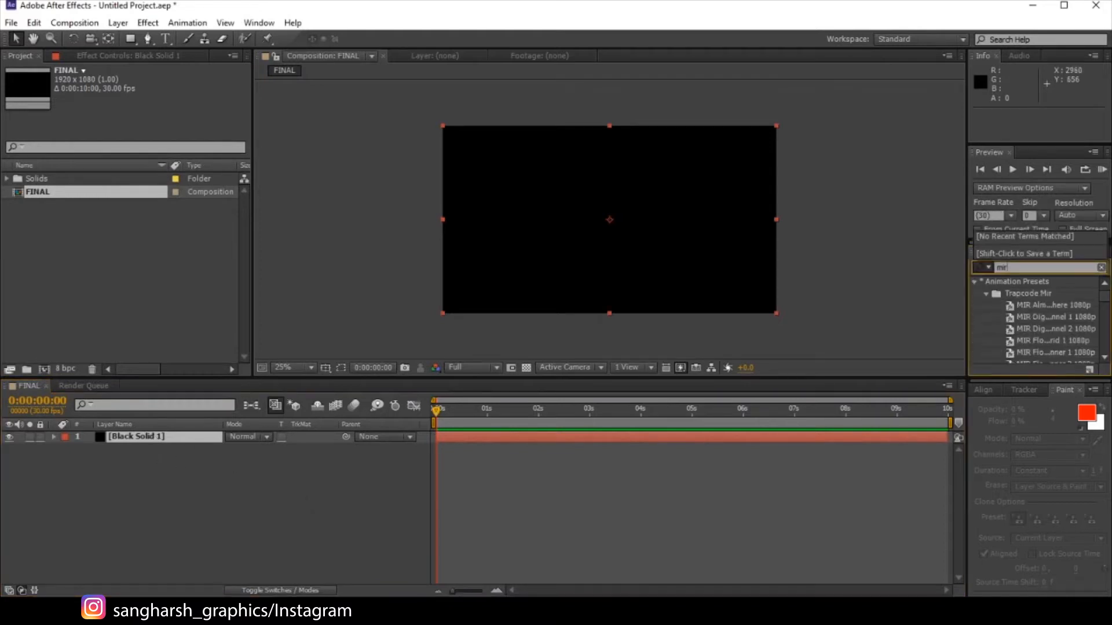
pyautogui.scroll(-15, 1075, 336)
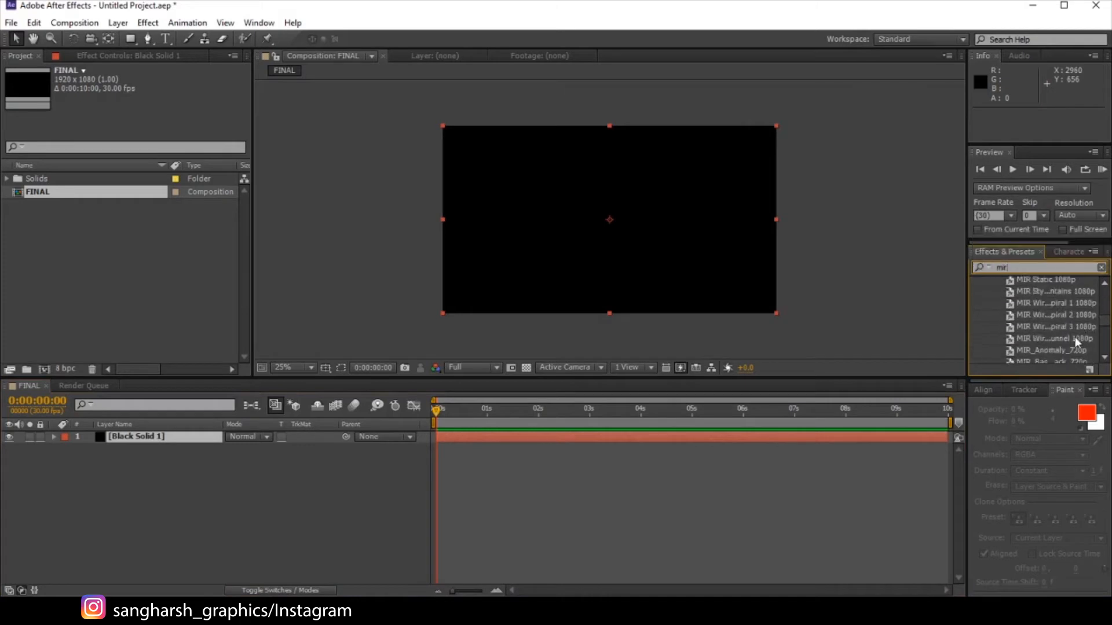
pyautogui.moveTo(1008, 357); pyautogui.dragTo(199, 438)
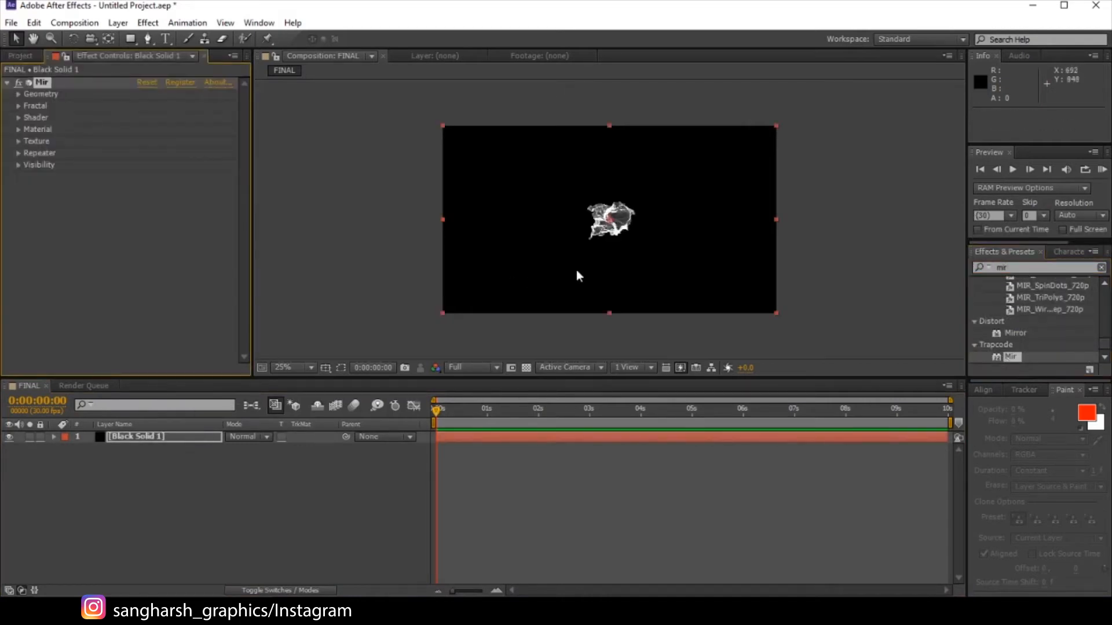
# Set both Vertices X and Vertices Y of the Mir geometry to 450
pyautogui.press('.')
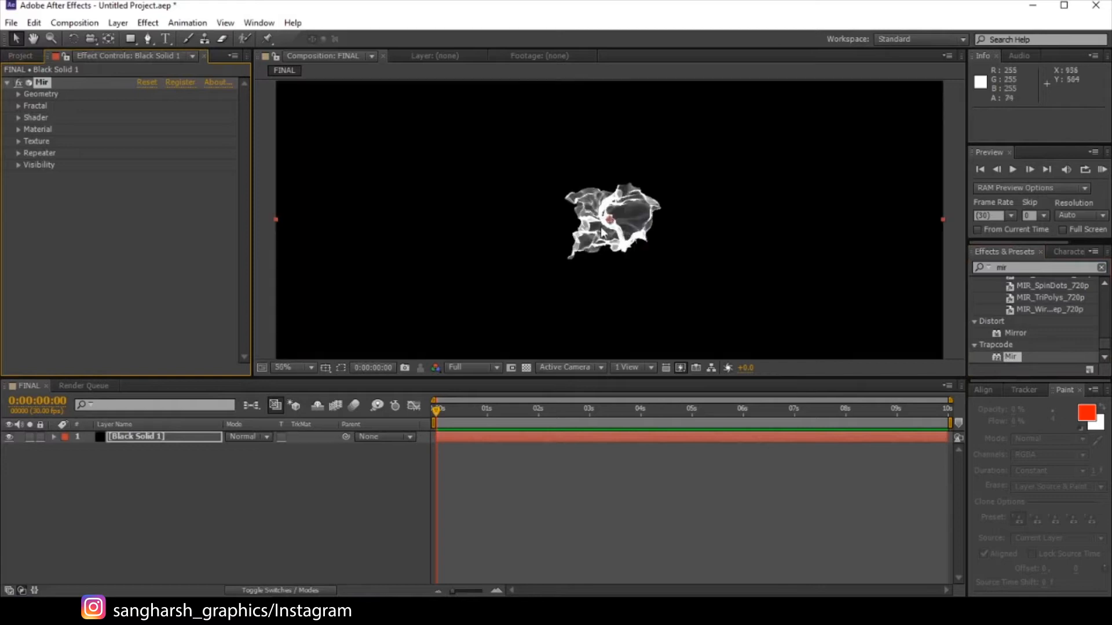
pyautogui.click(19, 93)
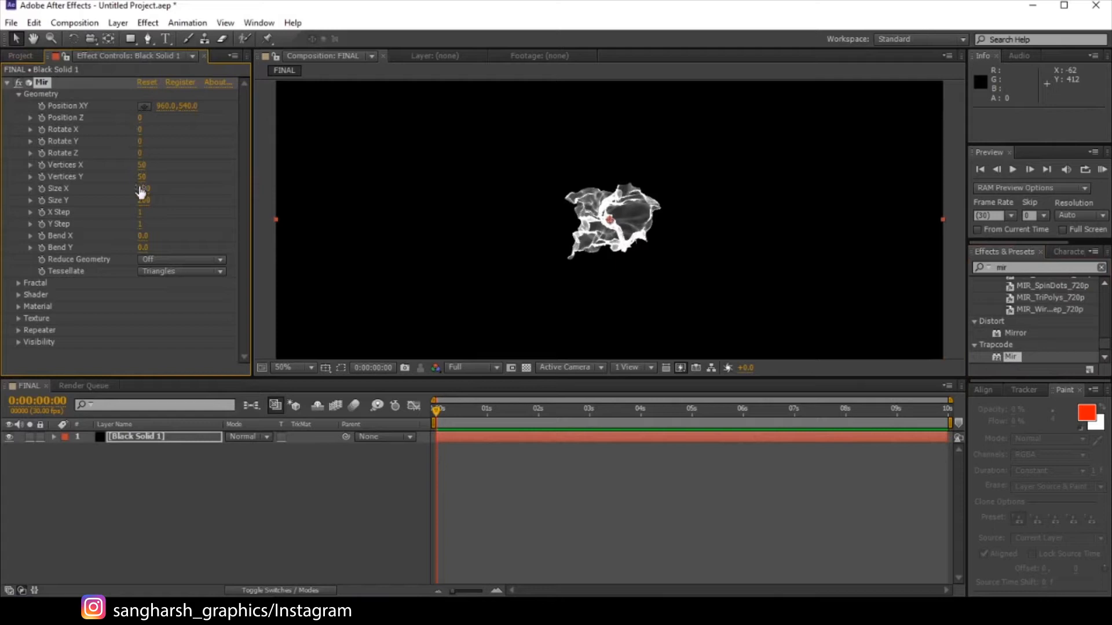
pyautogui.click(142, 165)
pyautogui.write('850')
pyautogui.press('Return')
pyautogui.click(144, 177)
pyautogui.write('450')
pyautogui.press('Return')
# Bend the Mir geometry with Bend X at 1 and Bend Y at -0.5
pyautogui.click(143, 237)
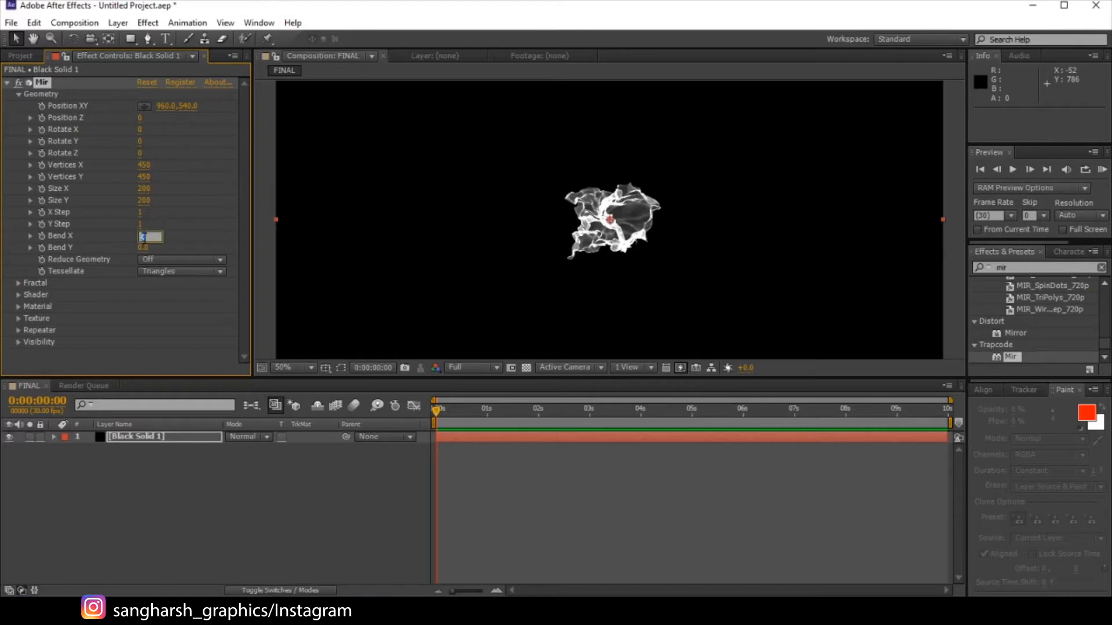
pyautogui.write('1')
pyautogui.click(149, 249)
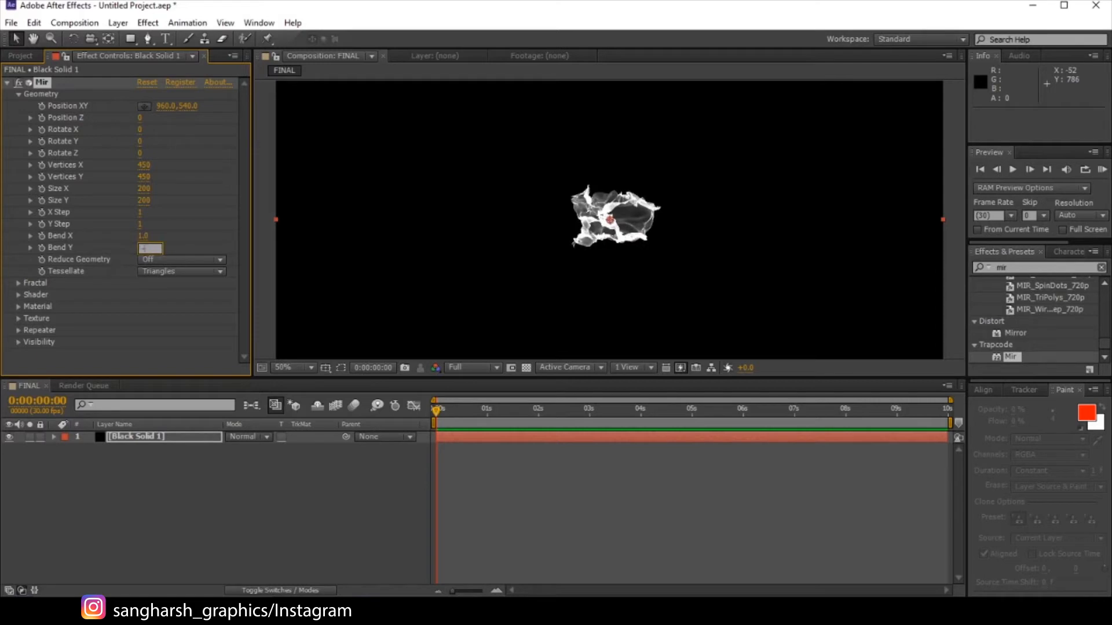
pyautogui.write('-0.5')
pyautogui.press('Return')
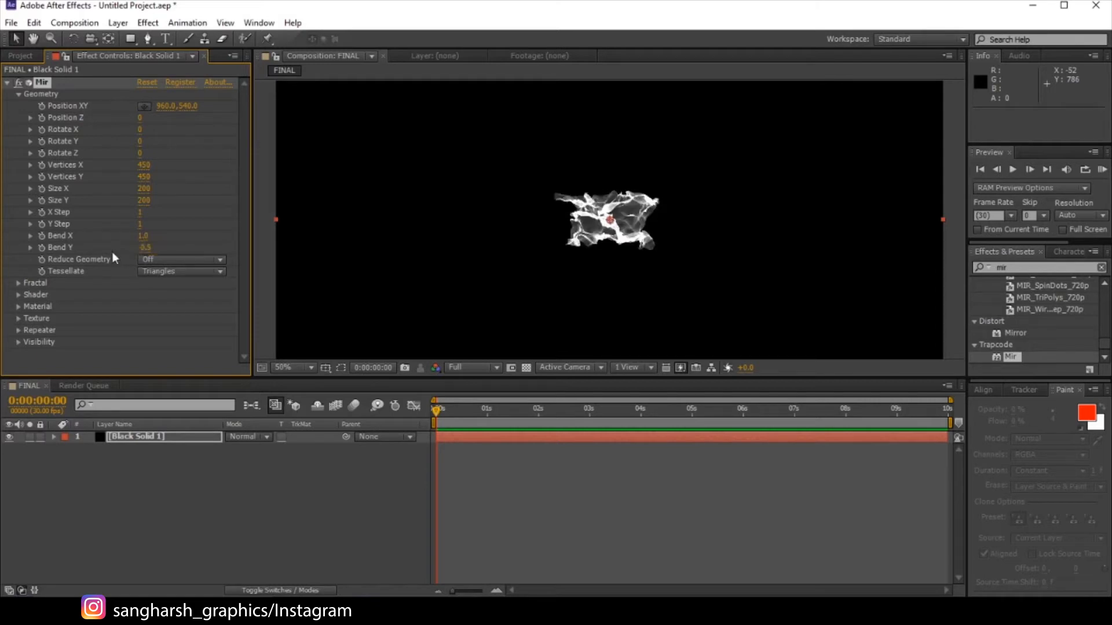
# Set the Mir fractal's Frequency to 1000
pyautogui.click(20, 284)
pyautogui.scroll(-5, 20, 284)
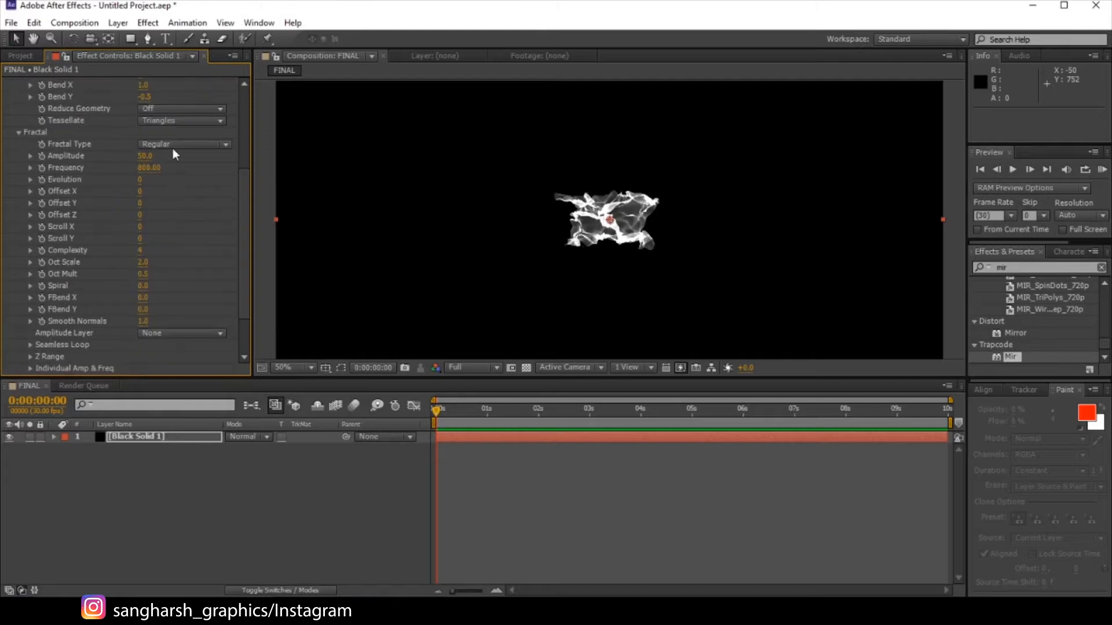
pyautogui.click(149, 168)
pyautogui.write('1000')
pyautogui.press('Return')
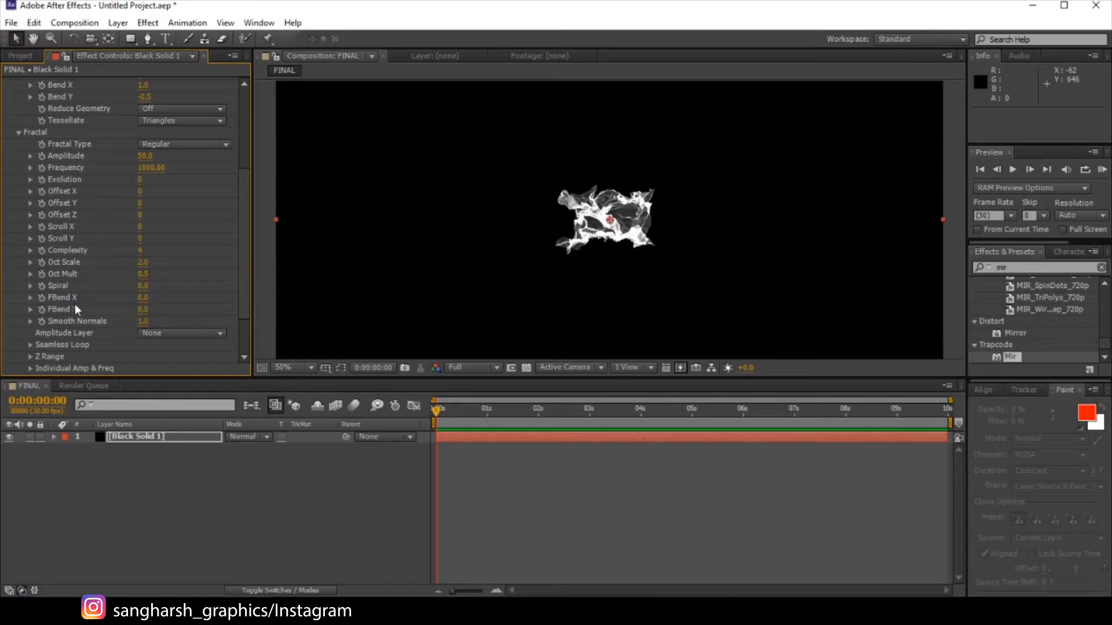
# Set the fractal's FBend X to 0.5 and FBend Y to -2
pyautogui.click(142, 298)
pyautogui.write('0.5')
pyautogui.press('Return')
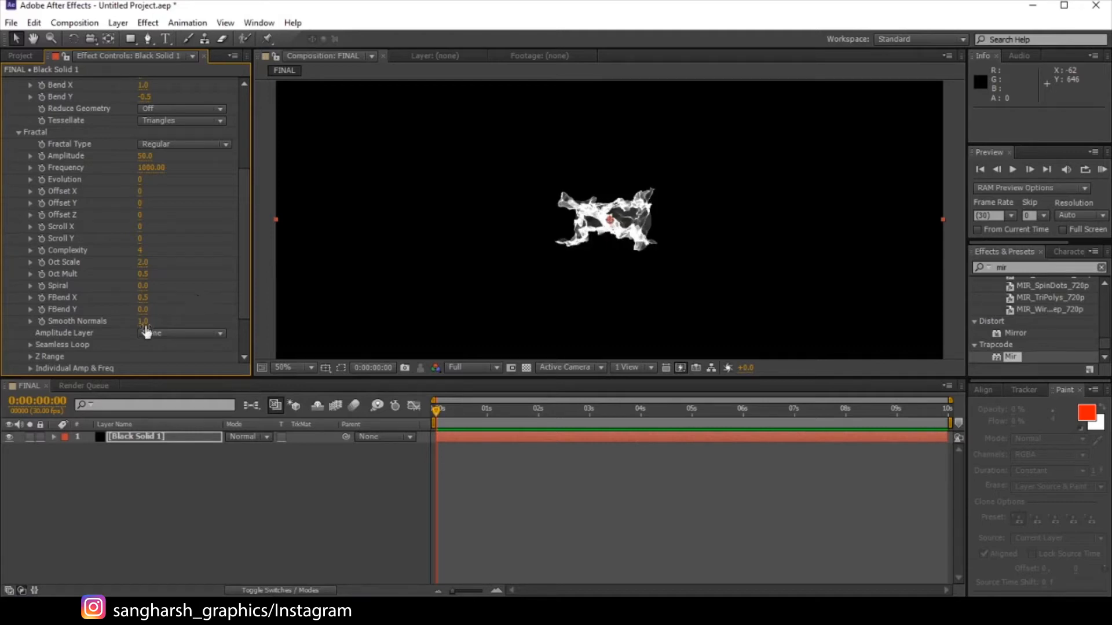
pyautogui.click(143, 310)
pyautogui.write('-2')
pyautogui.press('Return')
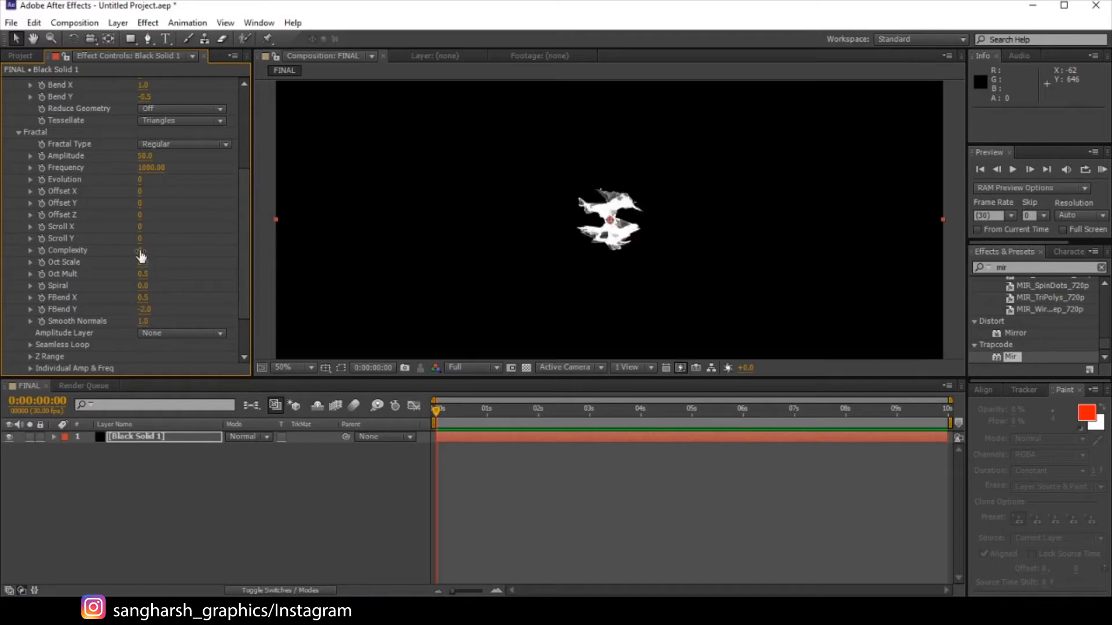
# Set the fractal's Complexity to 6
pyautogui.click(140, 251)
pyautogui.write('6')
pyautogui.press('Return')
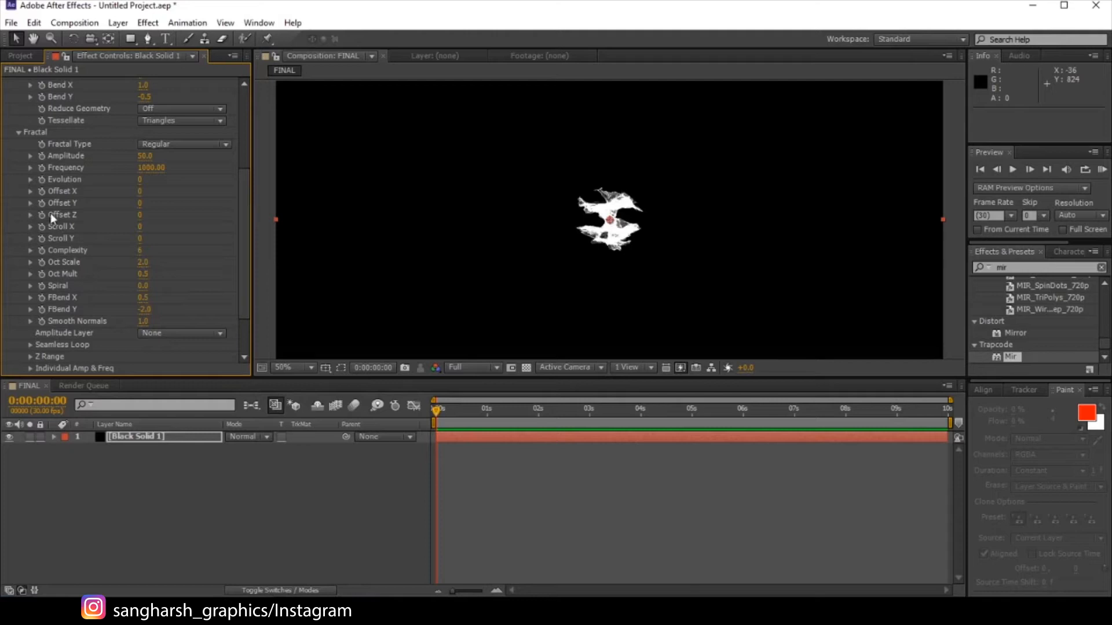
# Animate the fractal's Evolution with the expression time*5 and scrub to about two seconds to check the motion
pyautogui.keyDown('alt'); pyautogui.click(41, 181); pyautogui.keyUp('alt')
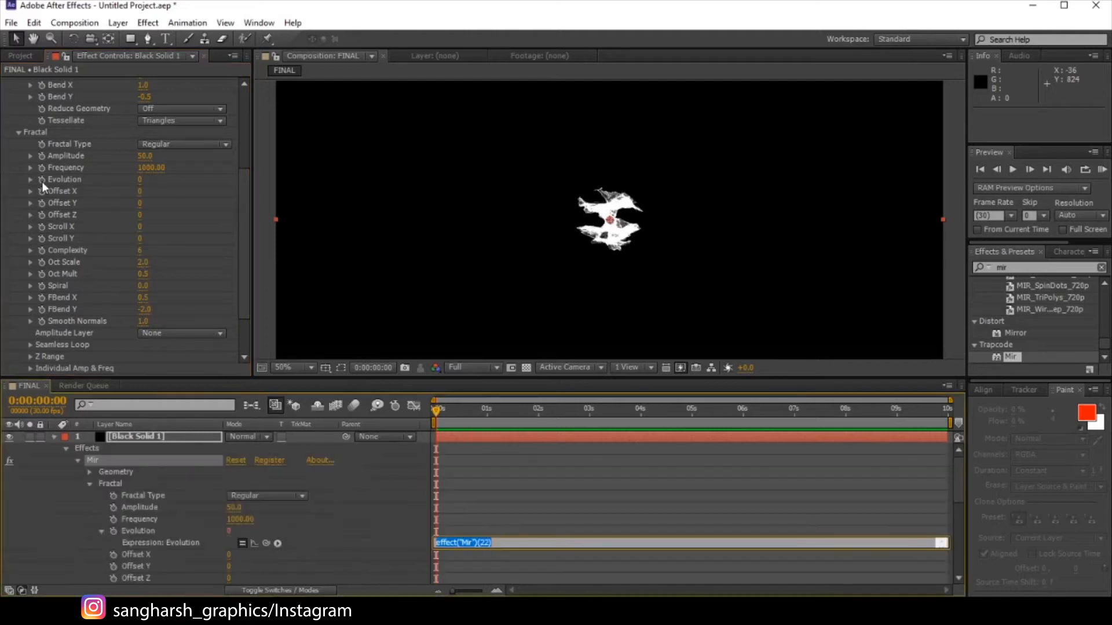
pyautogui.write('time')
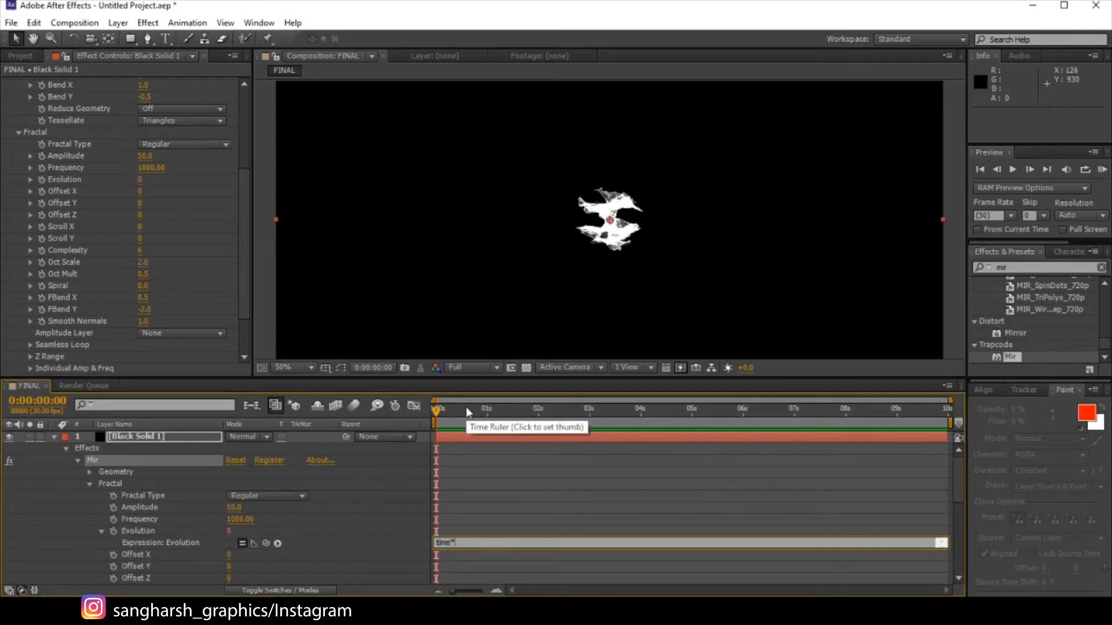
pyautogui.write('*5')
pyautogui.press('KP_Enter')
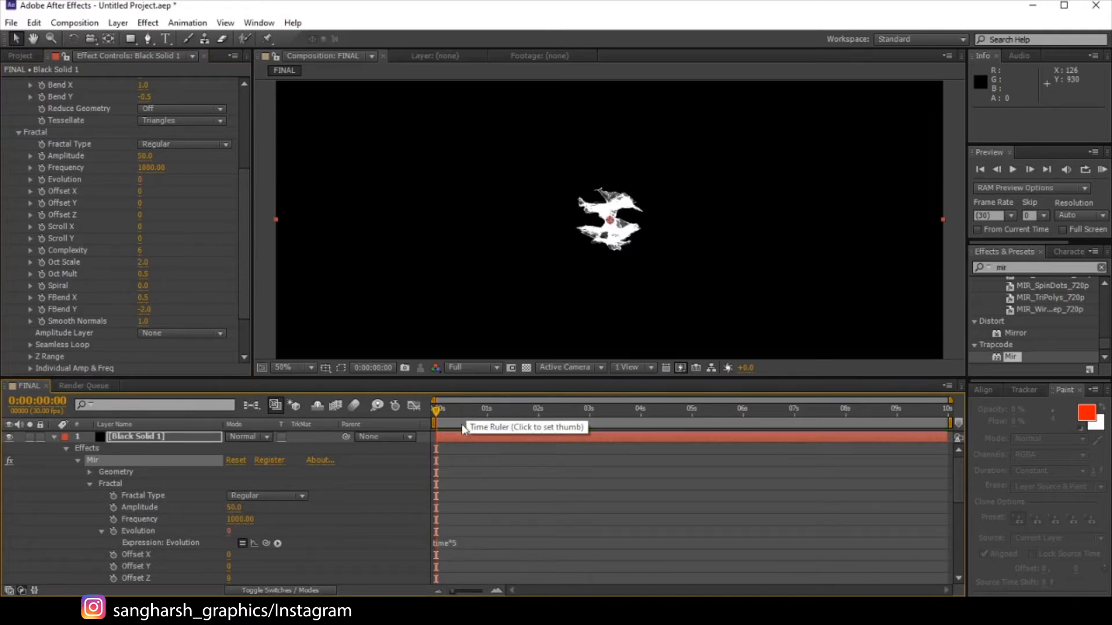
pyautogui.moveTo(435, 414); pyautogui.dragTo(542, 416)
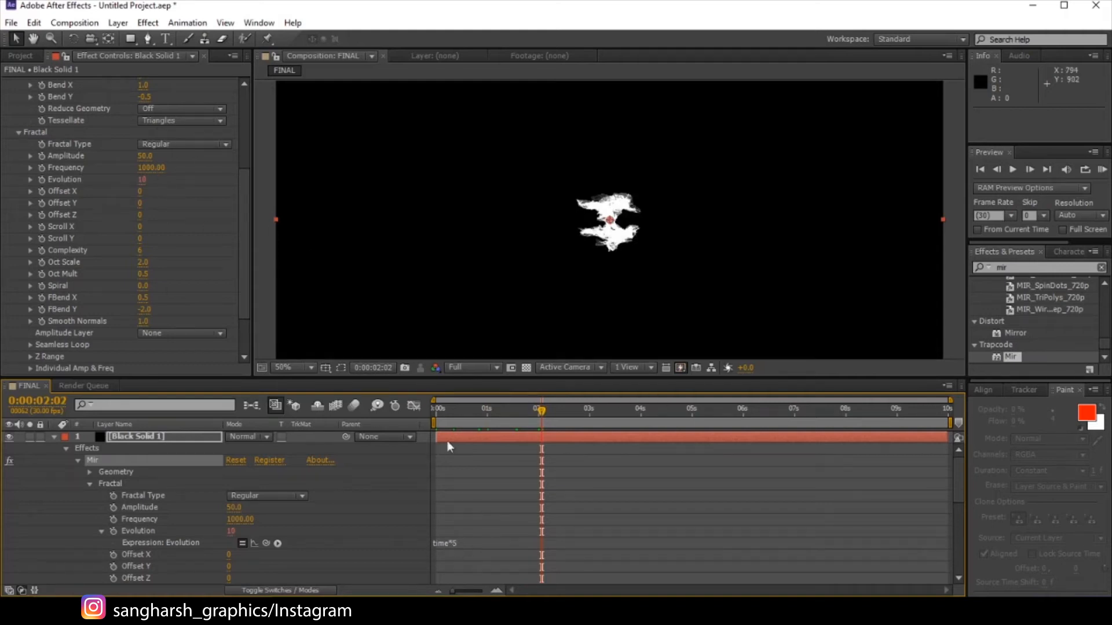
# Animate the fractal's Offset Y with the expression time*-5, scrub through the motion and return to the first frame
pyautogui.keyDown('alt'); pyautogui.click(43, 204); pyautogui.keyUp('alt')
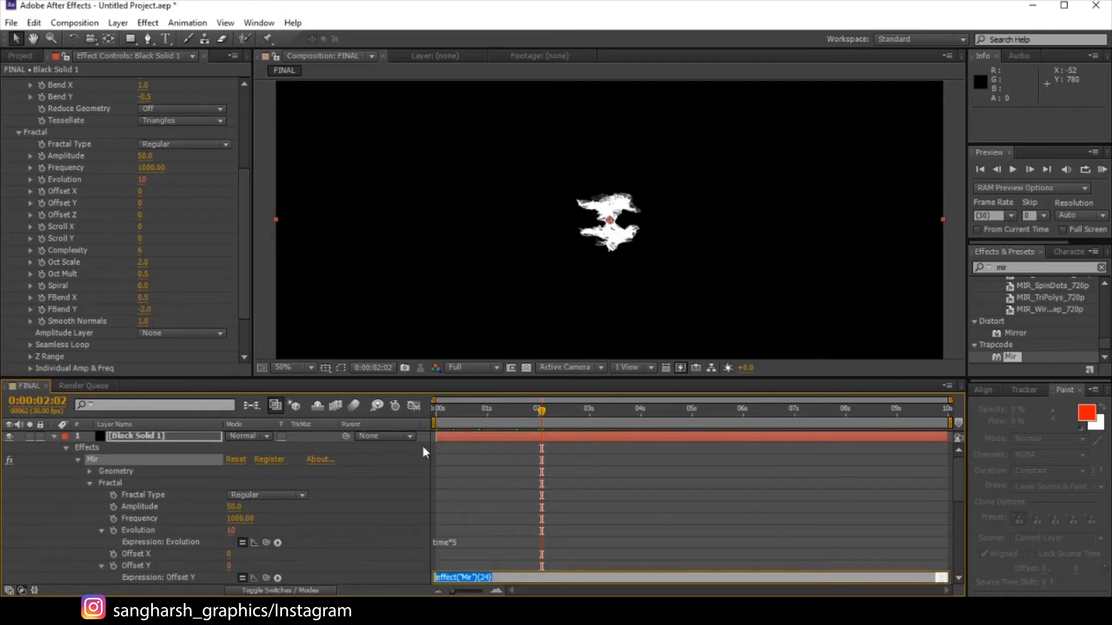
pyautogui.write('time*-5')
pyautogui.press('Return')
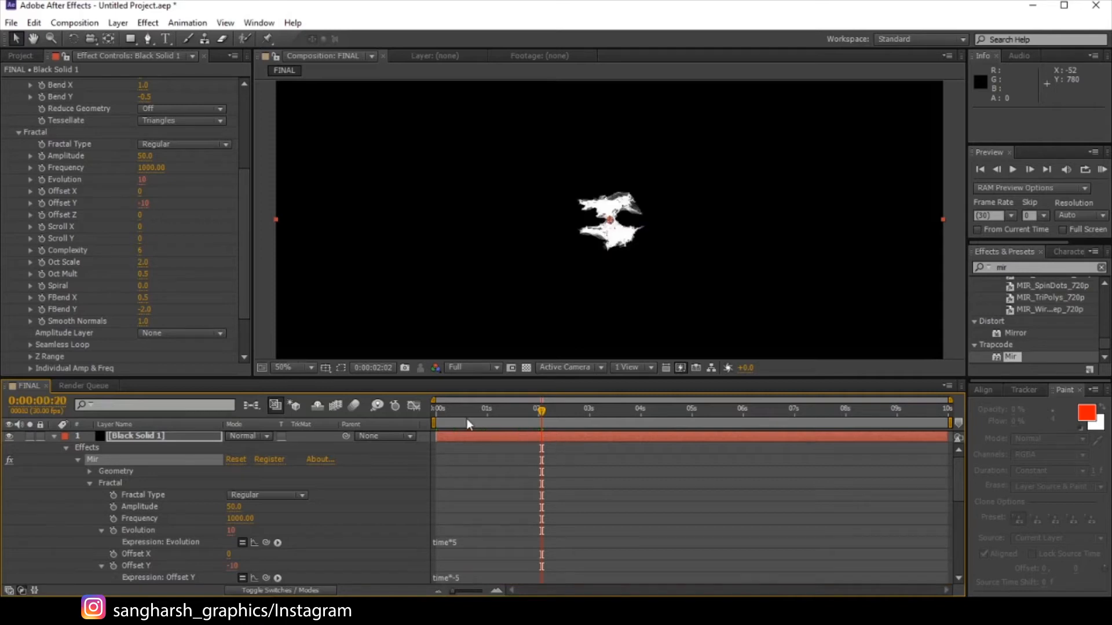
pyautogui.moveTo(467, 418)
pyautogui.mouseDown()
pyautogui.moveTo(447, 419)
pyautogui.moveTo(496, 419)
pyautogui.moveTo(486, 416)
pyautogui.mouseUp()
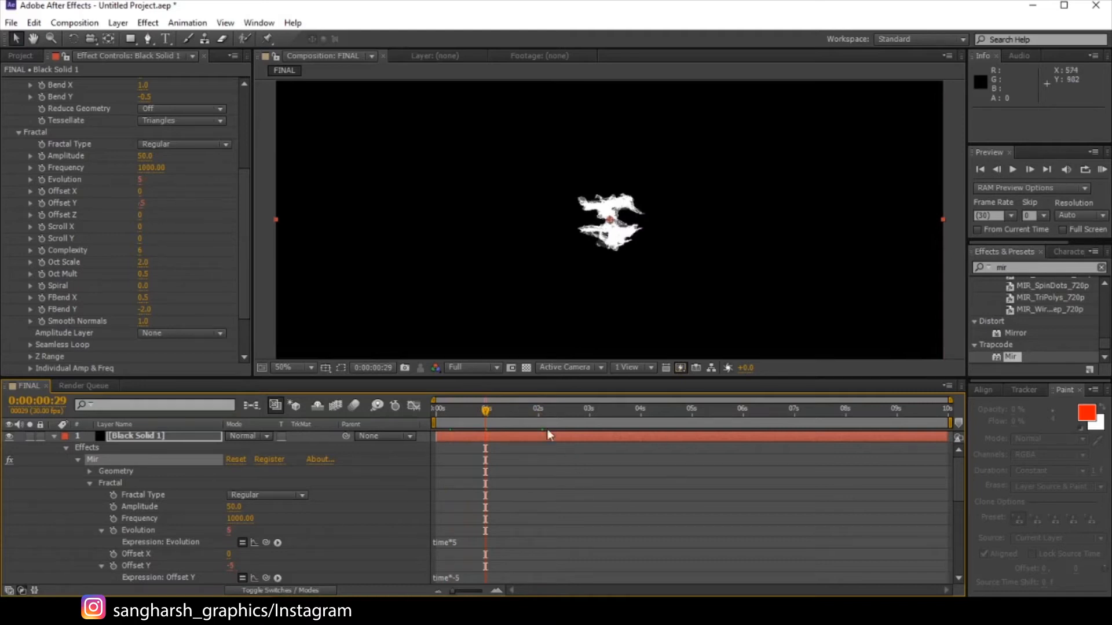
pyautogui.click(538, 416)
pyautogui.press('Home')
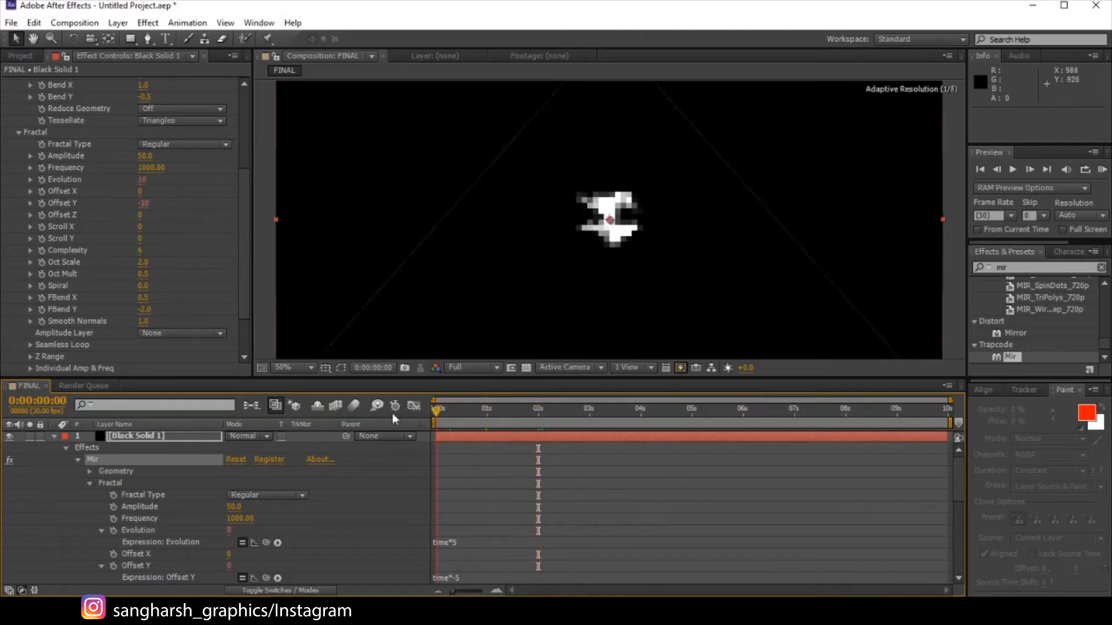
pyautogui.click(52, 437)
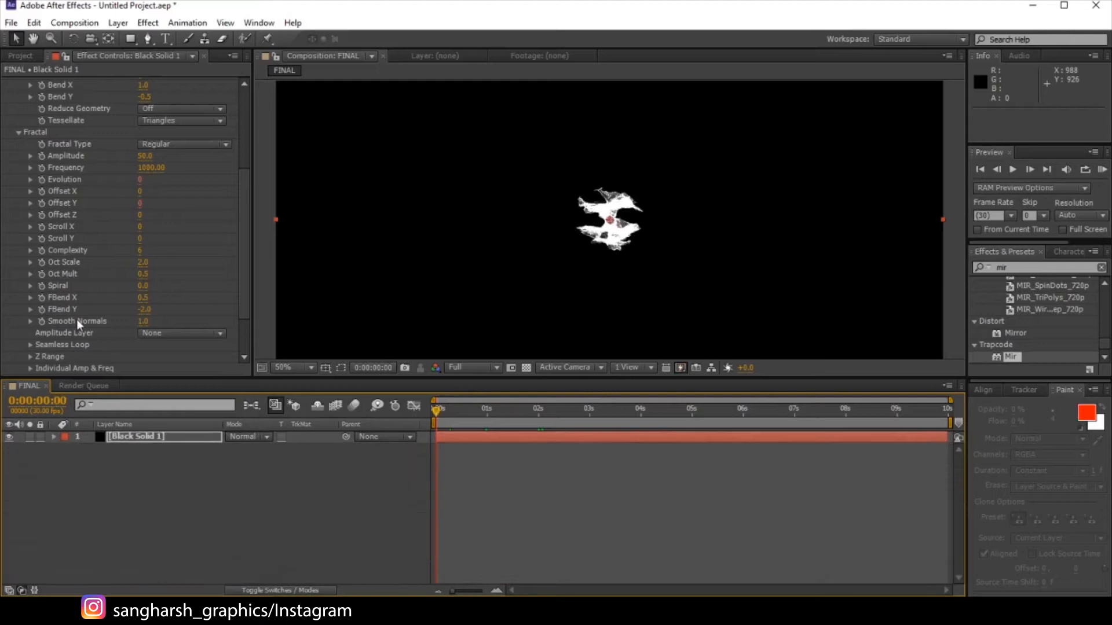
# Under the fractal's individual amplitude and frequency settings, set Amplitude X to 80 and Amplitude Z to 60
pyautogui.scroll(-2, 77, 318)
pyautogui.scroll(-2, 37, 322)
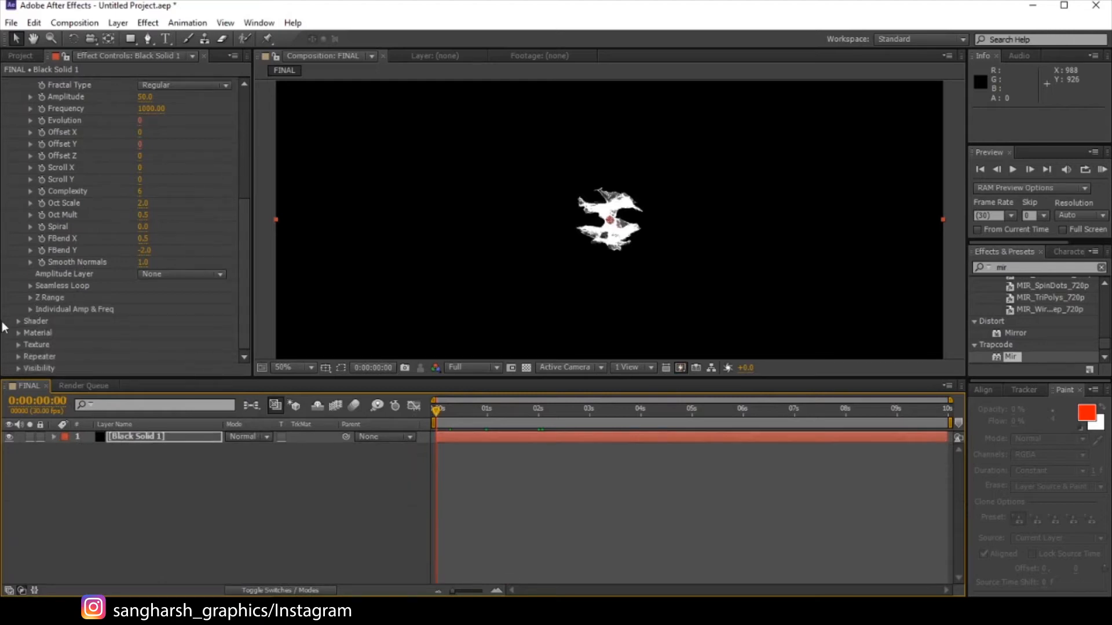
pyautogui.click(30, 309)
pyautogui.scroll(-1, 30, 316)
pyautogui.scroll(-2, 105, 299)
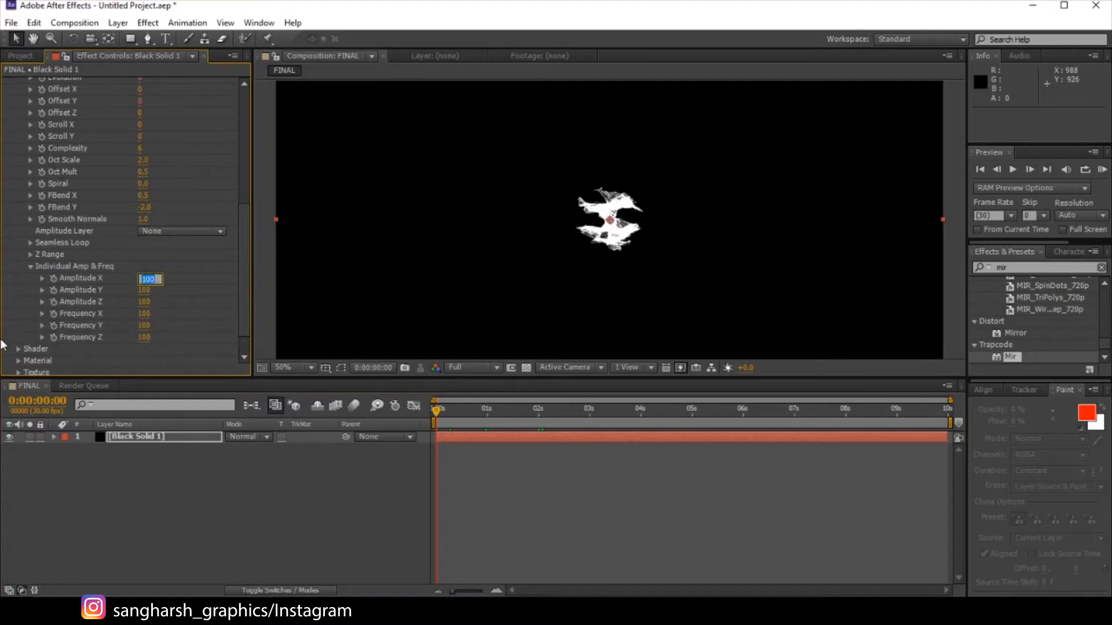
pyautogui.write('80')
pyautogui.press('Return')
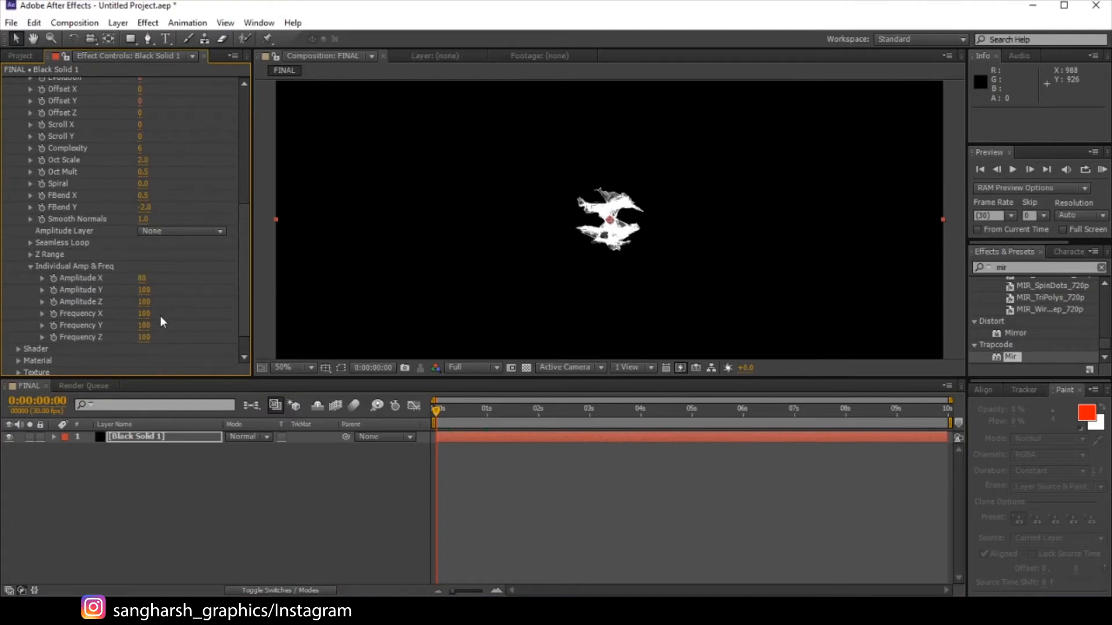
pyautogui.click(144, 302)
pyautogui.write('60')
pyautogui.press('Return')
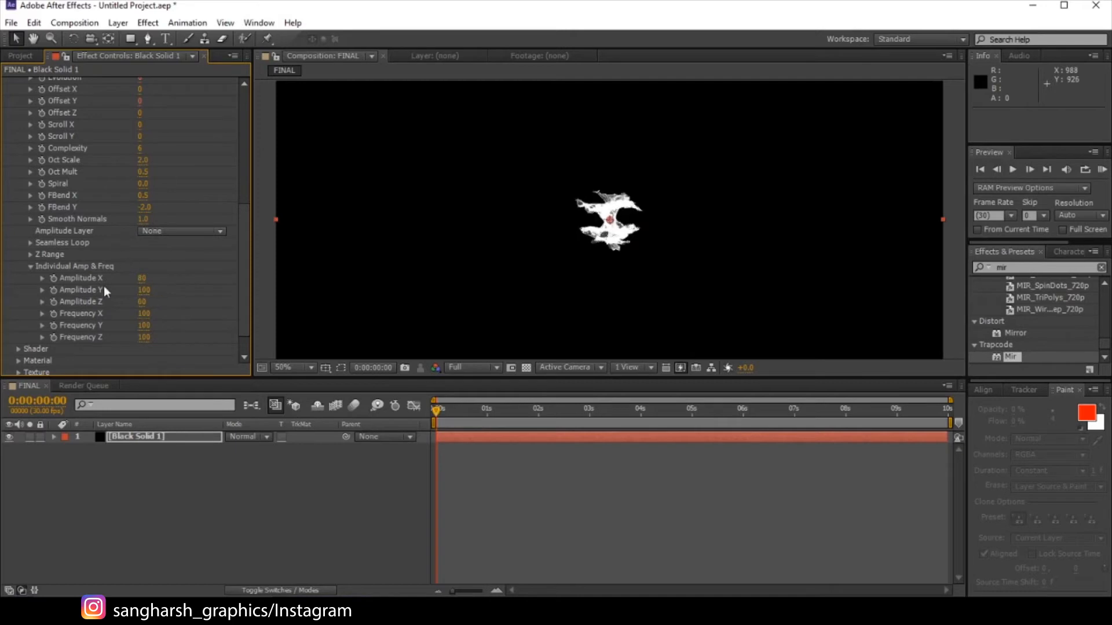
pyautogui.scroll(-2, 70, 325)
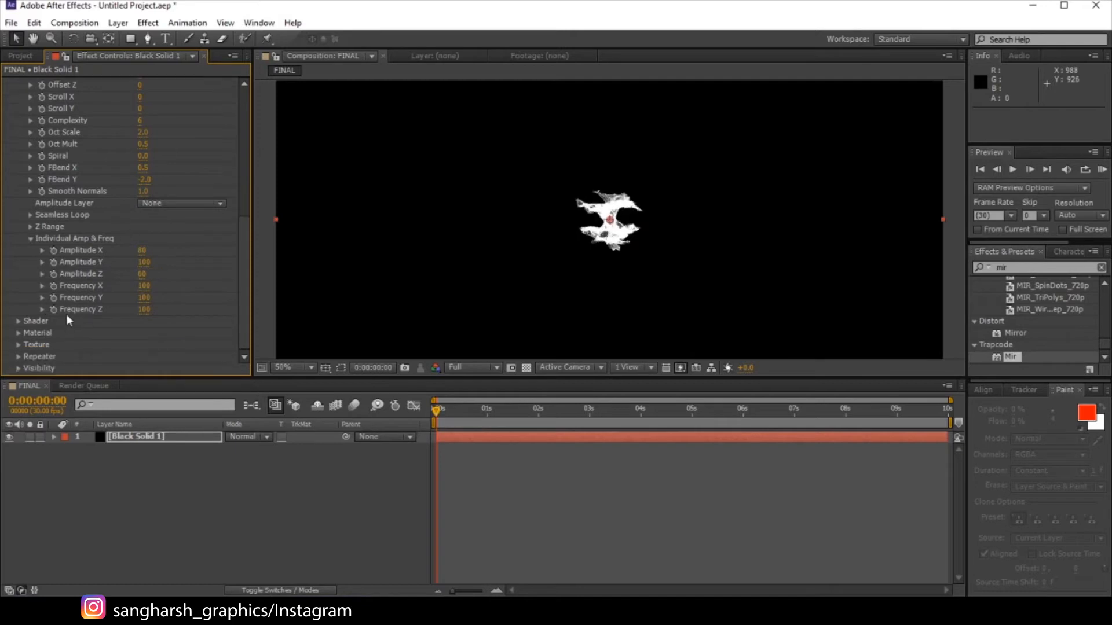
# In the Mir Shader settings, keep the Density shader, set Draw to Front Fill, Back Wire and set Line Size to 2.5
pyautogui.click(18, 322)
pyautogui.click(173, 180)
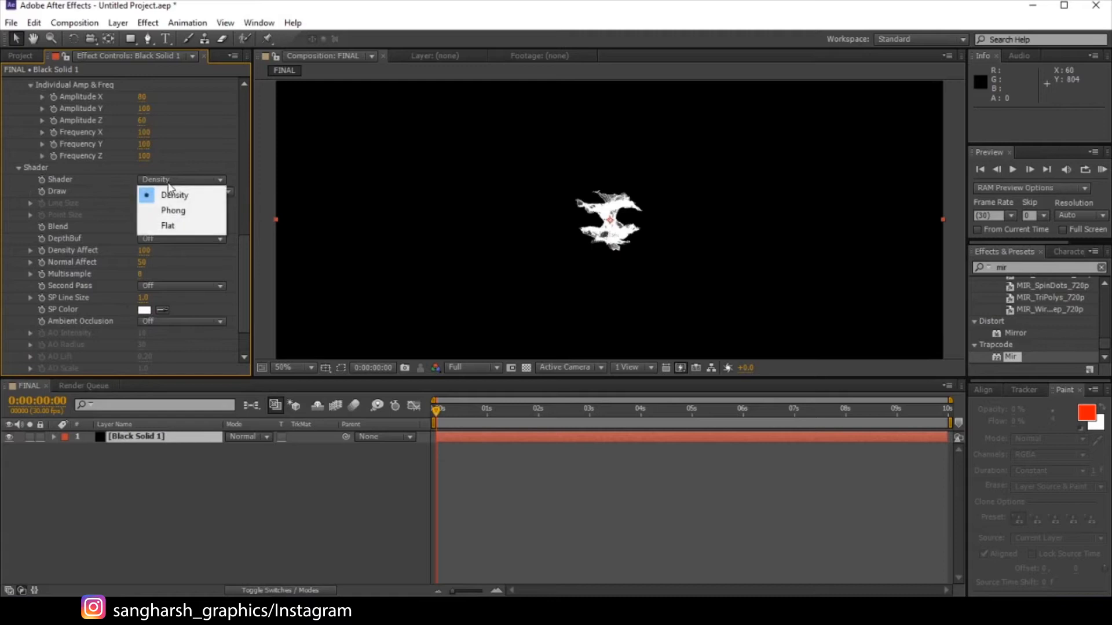
pyautogui.click(186, 193)
pyautogui.click(176, 191)
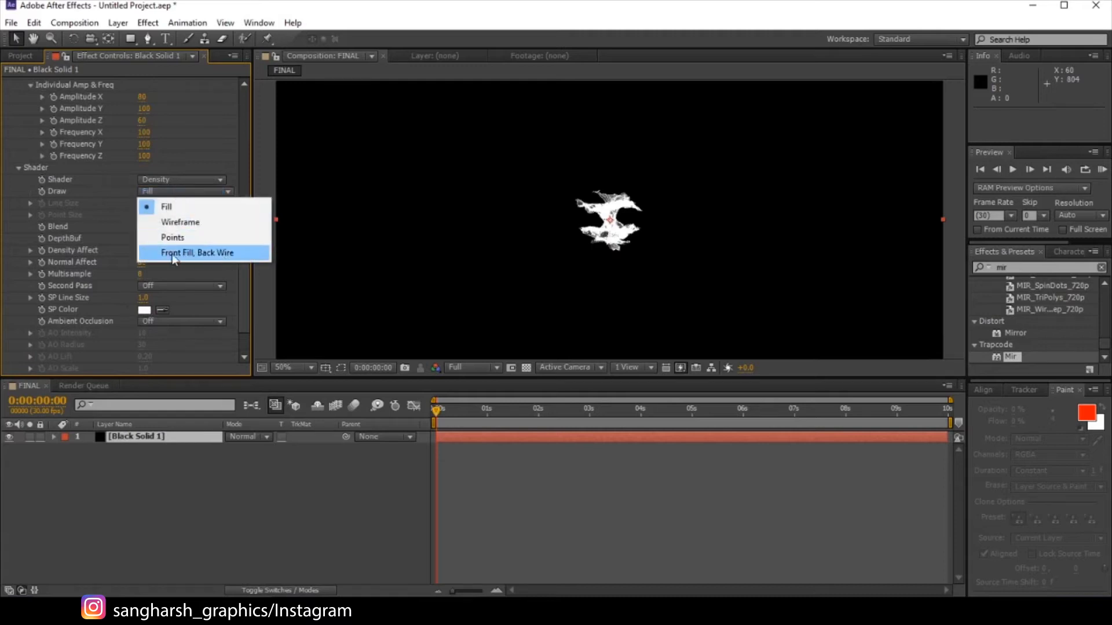
pyautogui.click(185, 253)
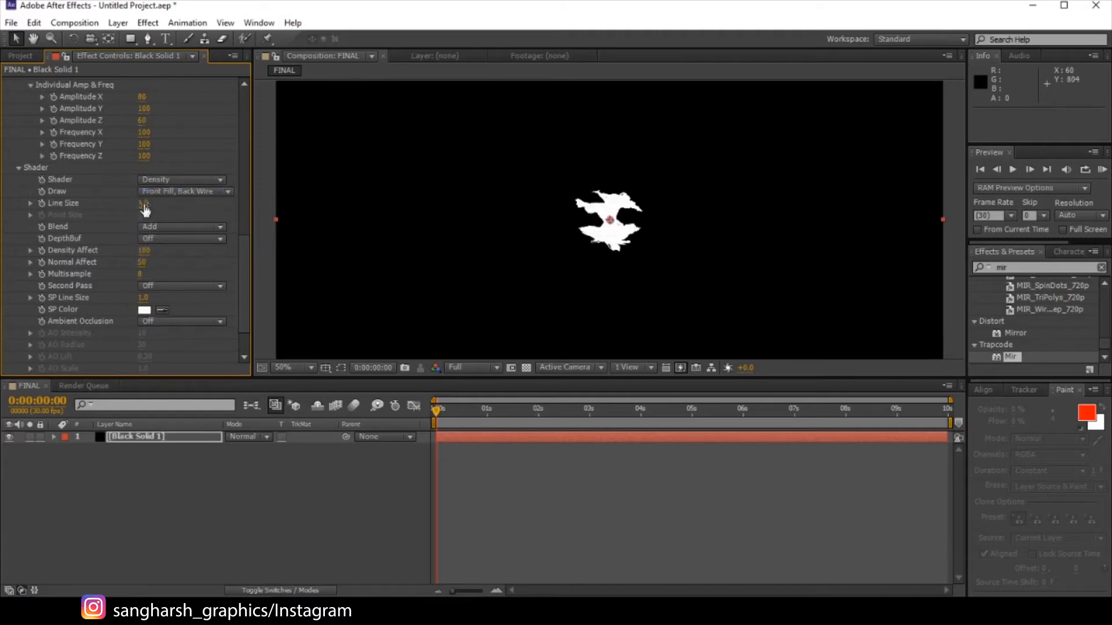
pyautogui.click(143, 204)
pyautogui.write('2.5')
pyautogui.press('Return')
# Set the shader's Blend mode to Super Add and its Normal Affect to 25
pyautogui.click(154, 229)
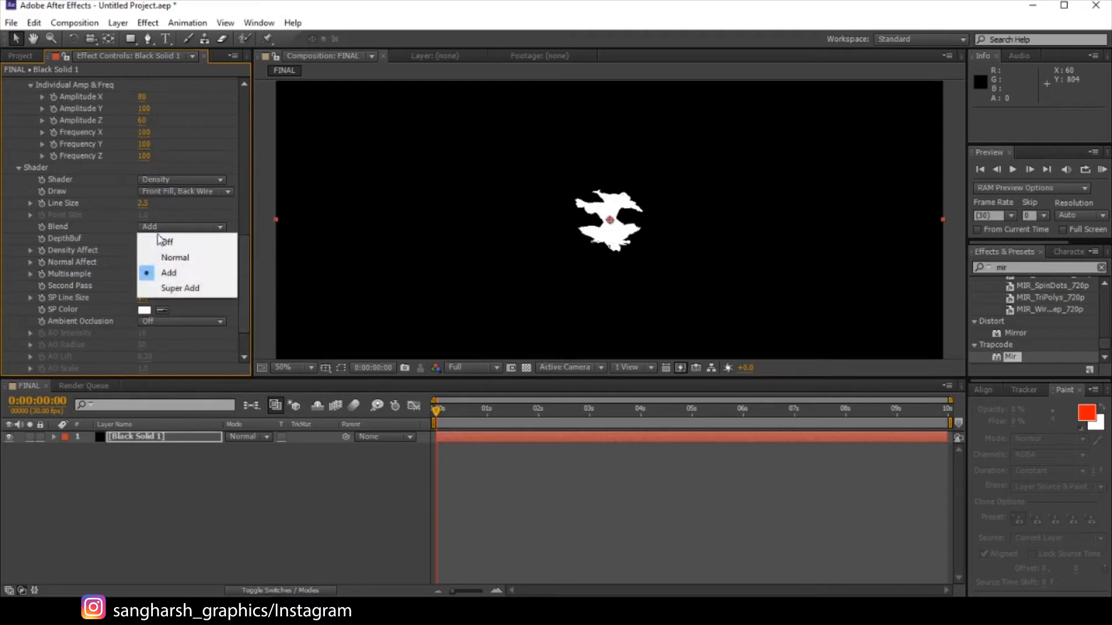
pyautogui.click(168, 293)
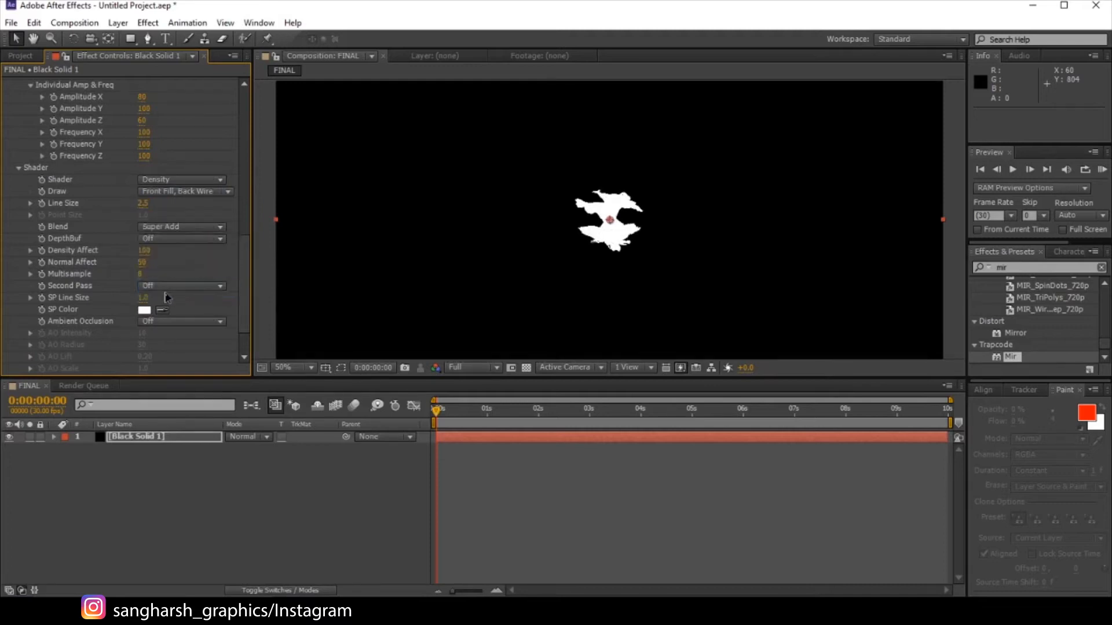
pyautogui.click(141, 263)
pyautogui.write('80')
pyautogui.press('Return')
pyautogui.scroll(1, 602, 202)
pyautogui.scroll(-1, 602, 205)
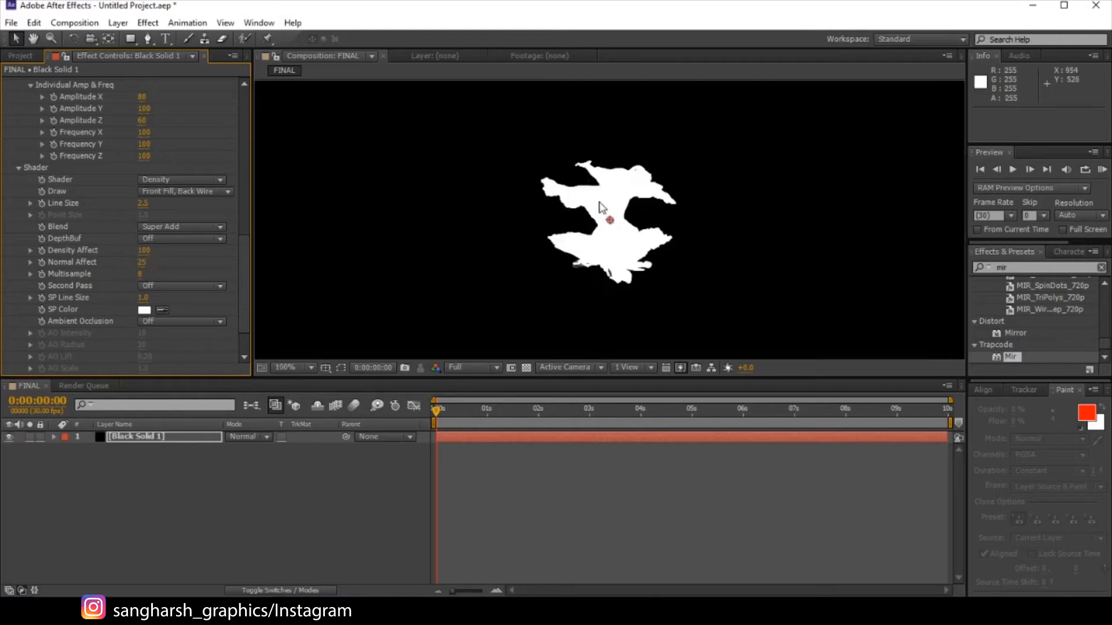
# Turn on DepthBuf in the Mir Shader settings
pyautogui.click(160, 239)
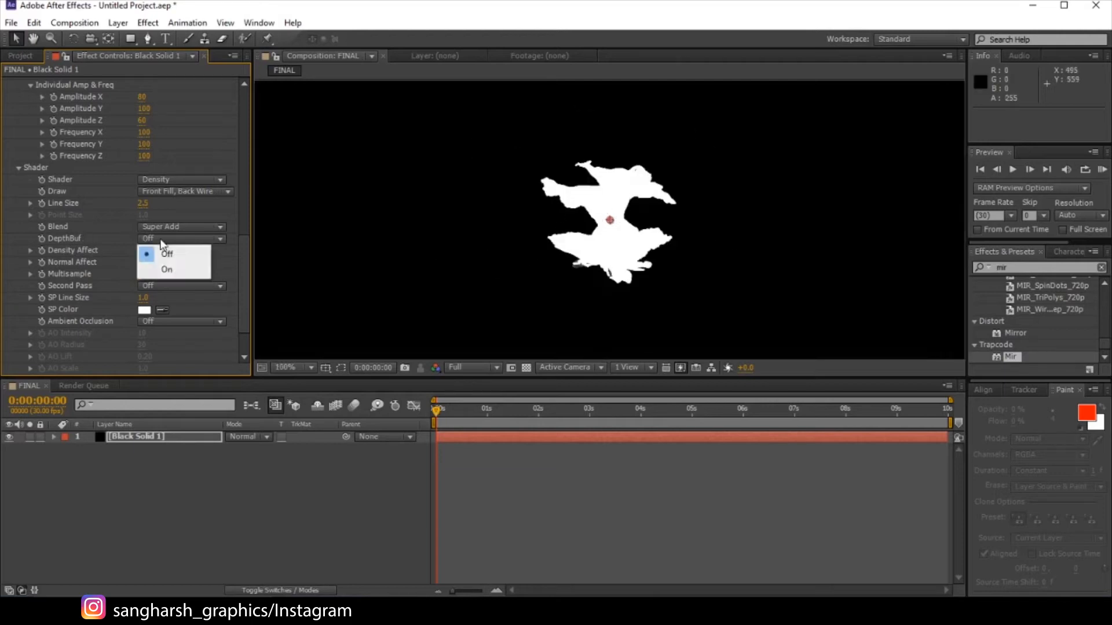
pyautogui.click(173, 269)
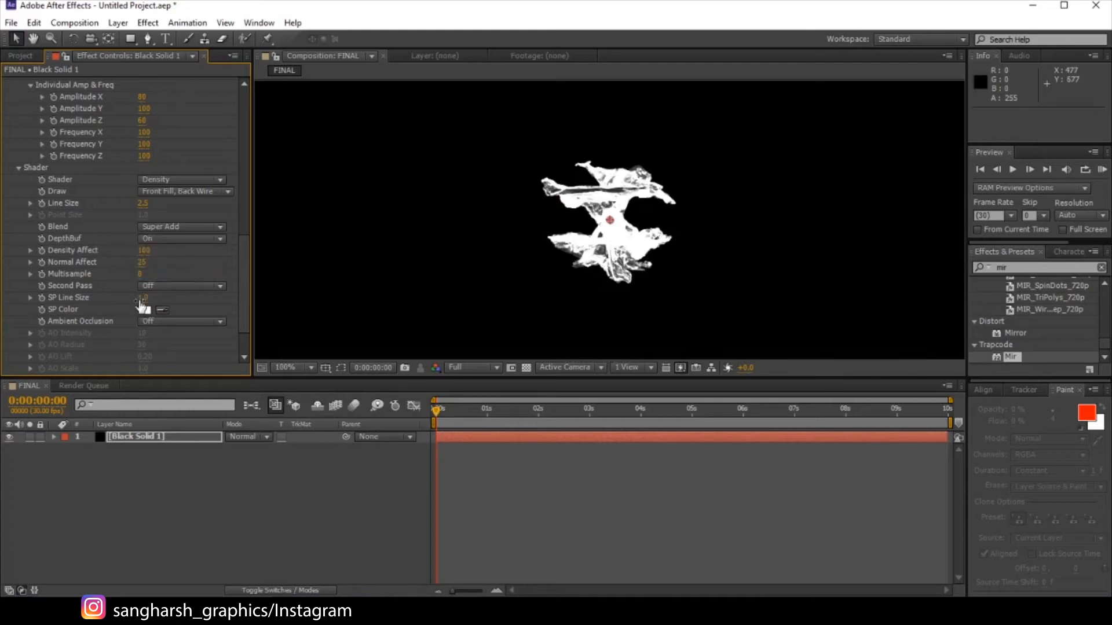
pyautogui.scroll(-1, 97, 315)
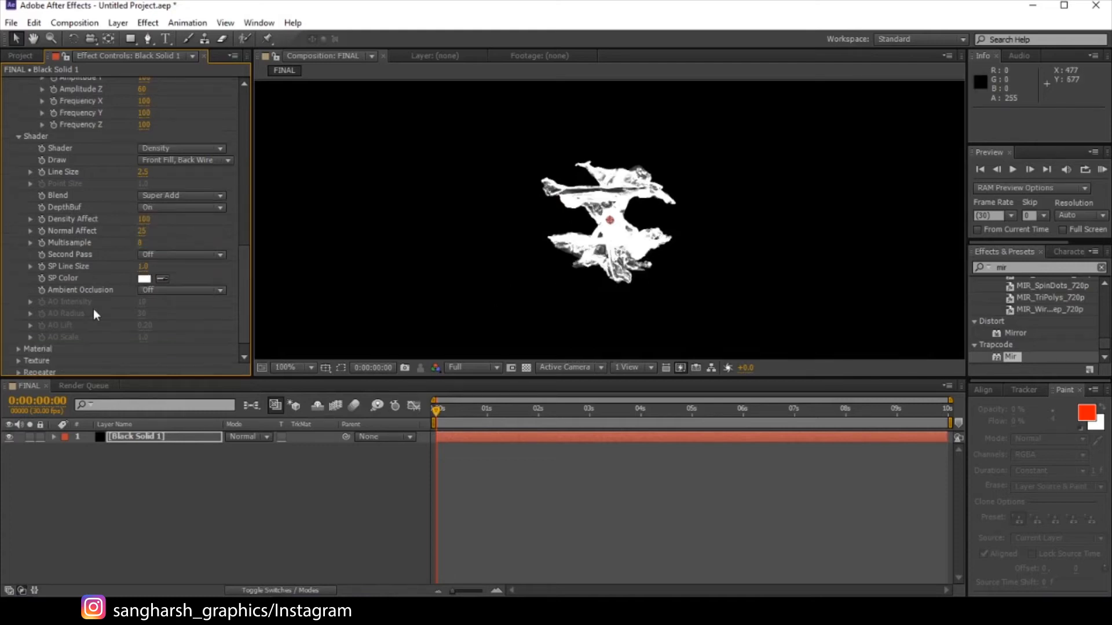
# Collapse the Shader settings and set the Mir material's Opacity to 50
pyautogui.click(19, 137)
pyautogui.click(18, 333)
pyautogui.scroll(-3, 106, 318)
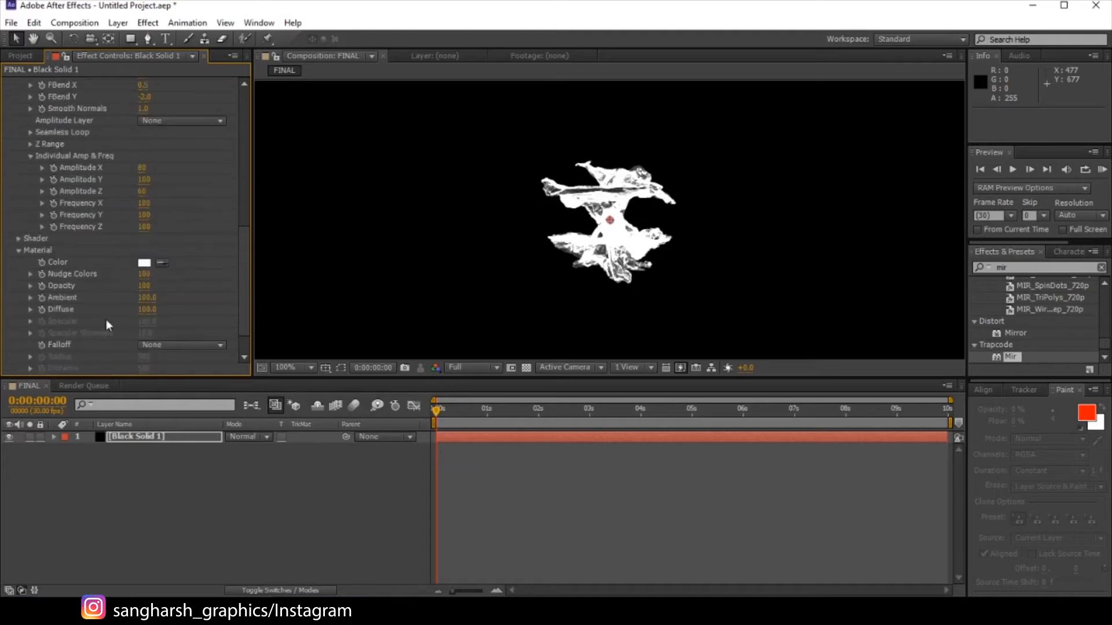
pyautogui.click(141, 287)
pyautogui.write('50')
pyautogui.press('Return')
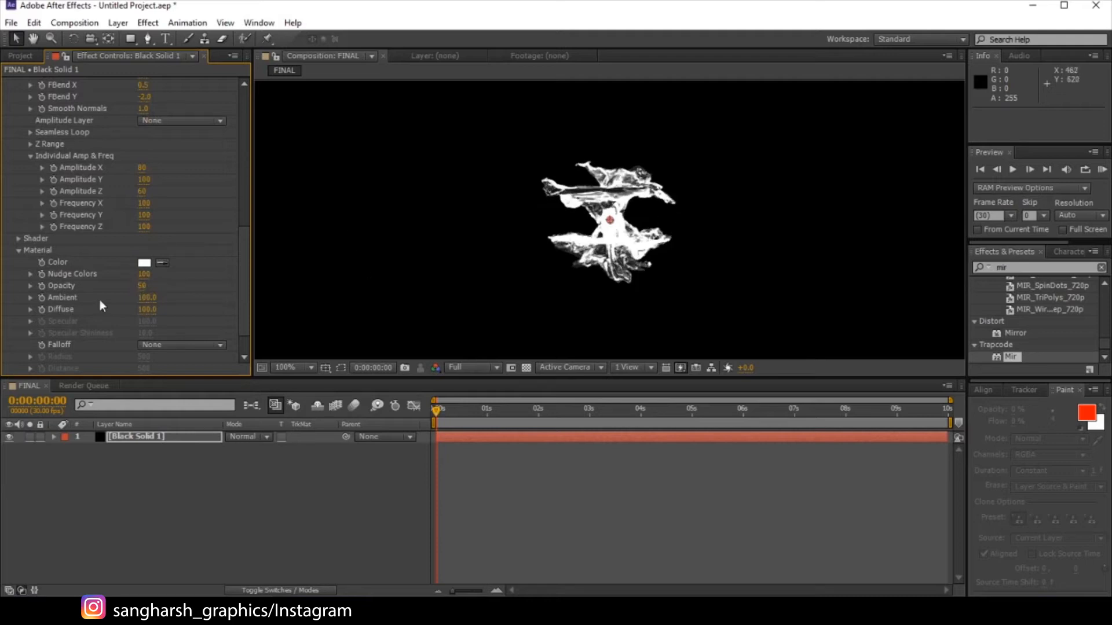
# Collapse the whole Mir effect in the solid's effect settings
pyautogui.scroll(-1, 66, 301)
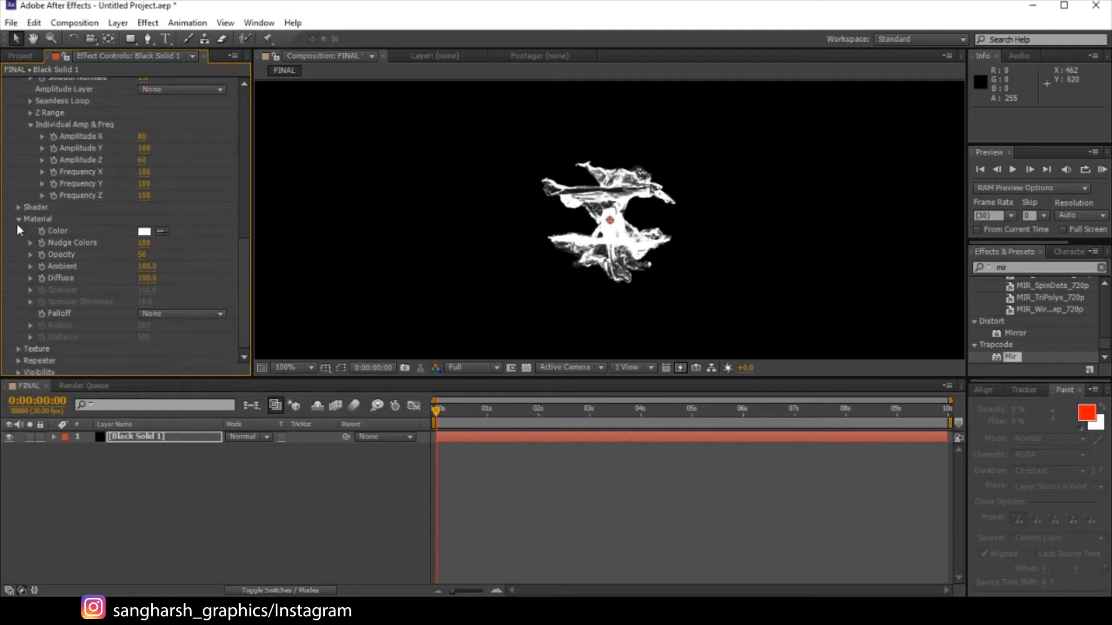
pyautogui.scroll(5, 17, 218)
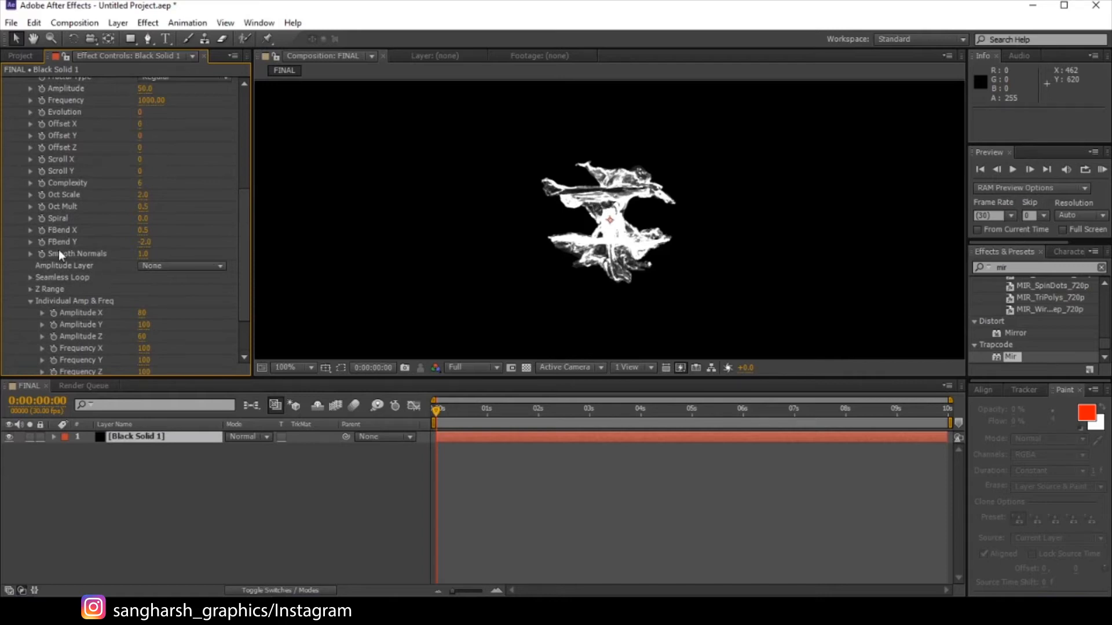
pyautogui.scroll(6, 63, 283)
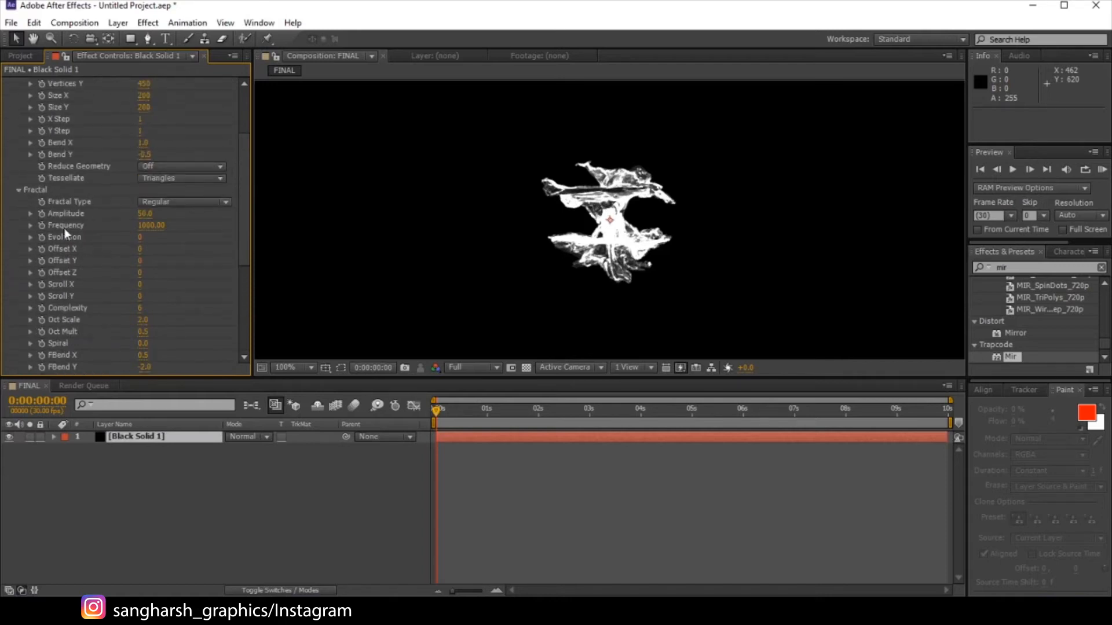
pyautogui.scroll(1, 96, 232)
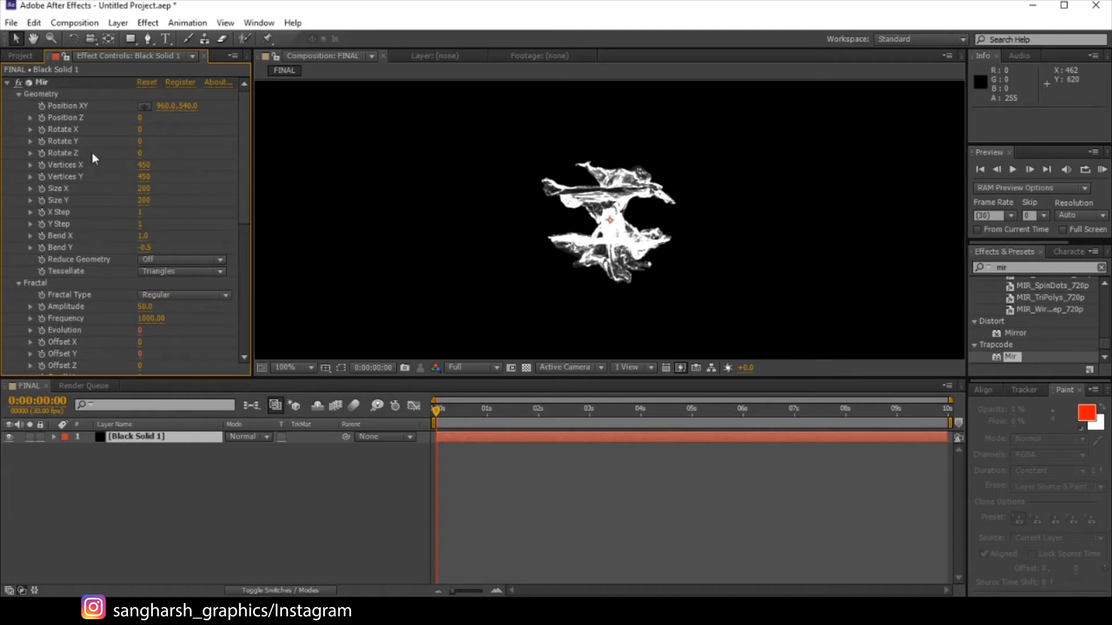
pyautogui.click(7, 83)
pyautogui.scroll(-1, 678, 242)
# Rename the black solid layer as "Mir]"
pyautogui.rightClick(141, 505)
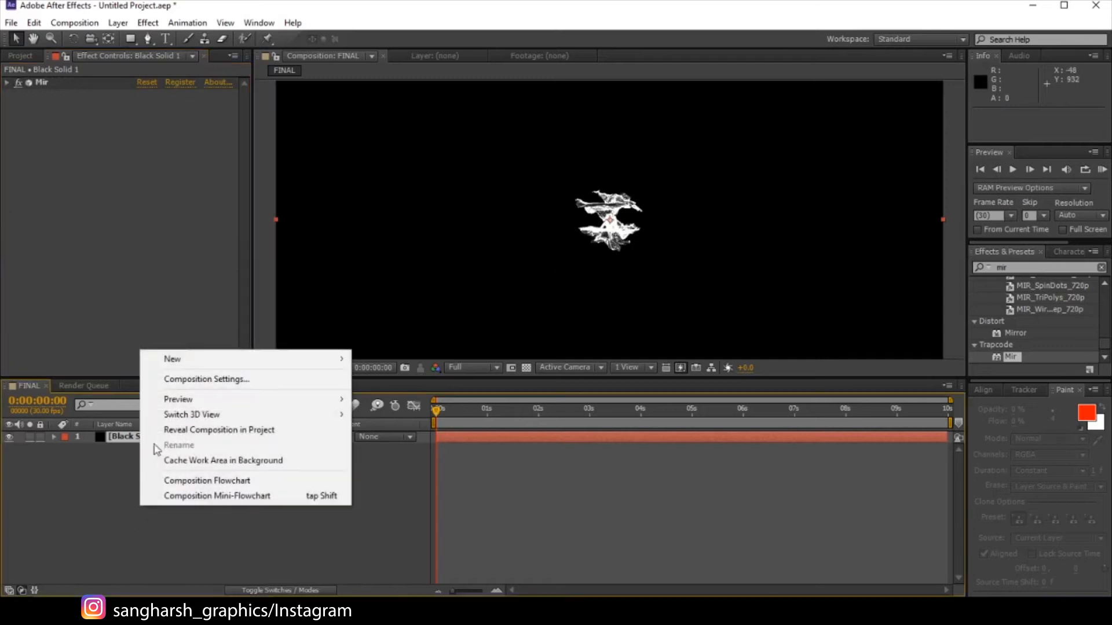
pyautogui.click(113, 437)
pyautogui.rightClick(116, 438)
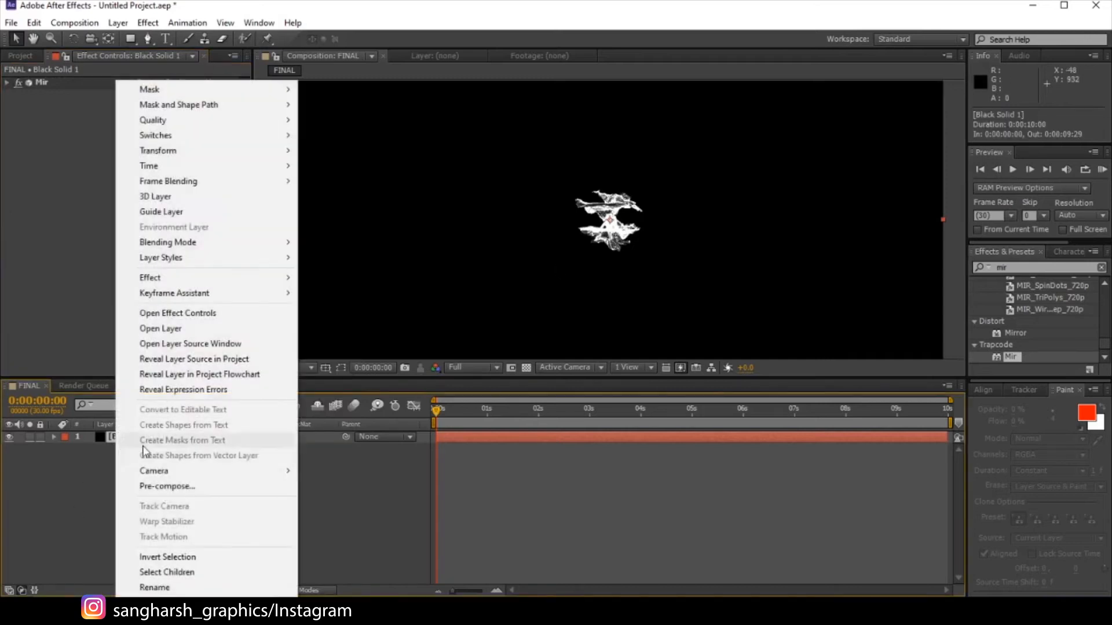
pyautogui.click(152, 587)
pyautogui.write('Mir]')
pyautogui.press('Return')
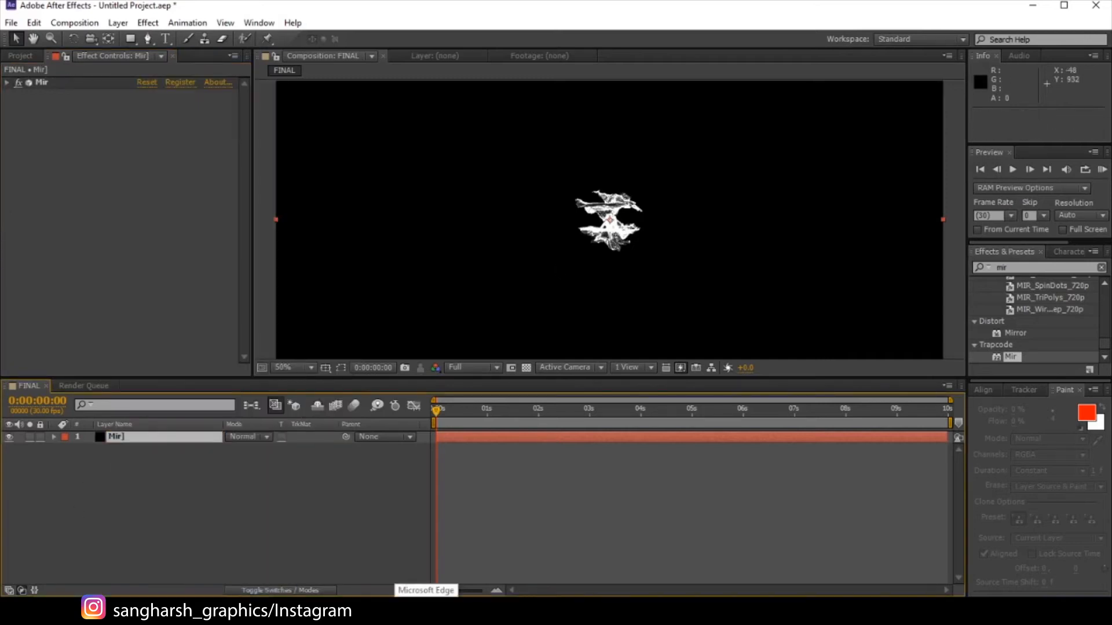
# Add a new adjustment layer above the Mir layer and rename it "color grade"
pyautogui.rightClick(318, 500)
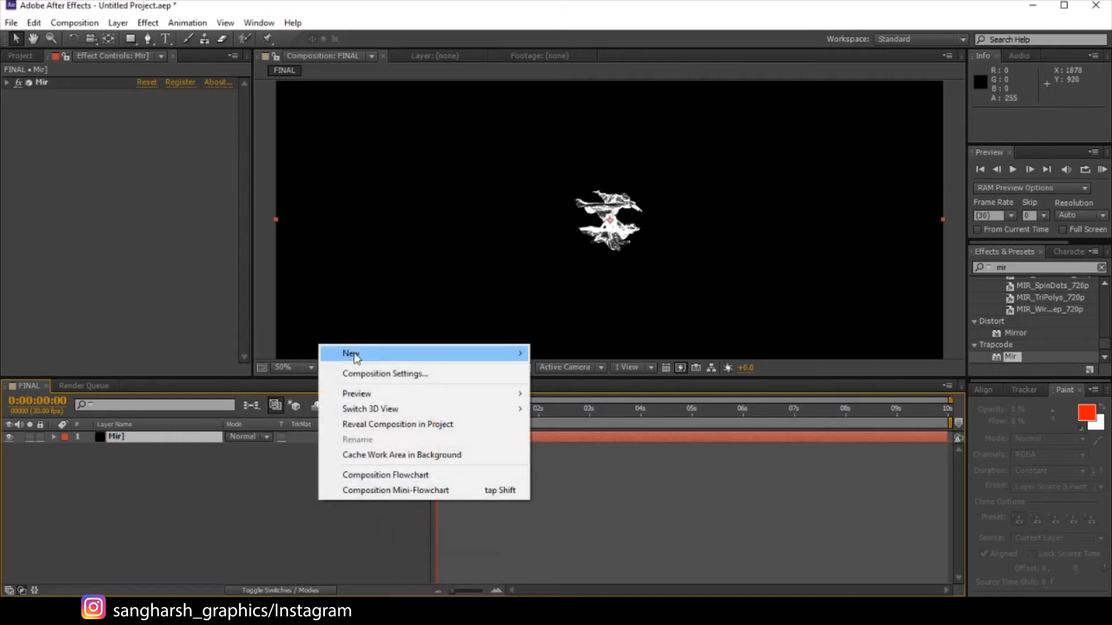
pyautogui.moveTo(348, 354)
pyautogui.click(573, 465)
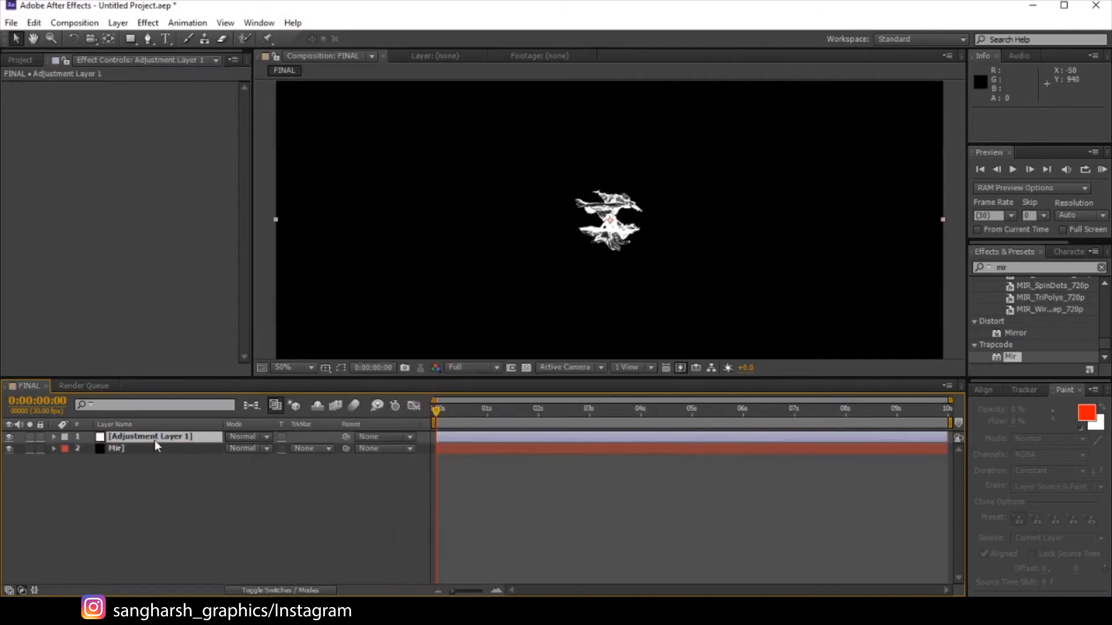
pyautogui.rightClick(212, 445)
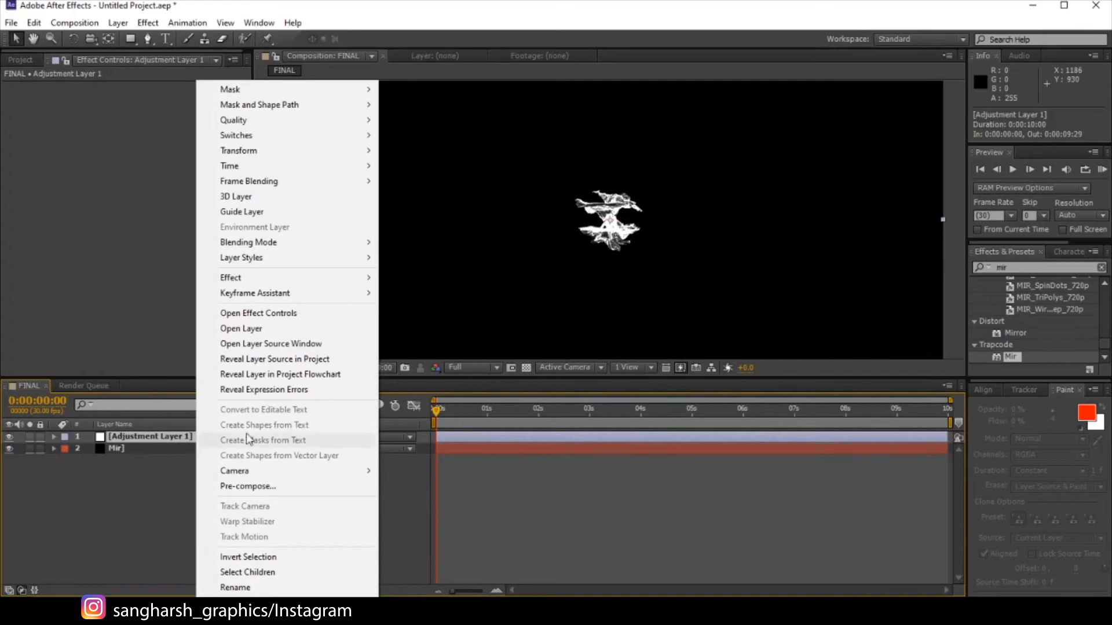
pyautogui.click(235, 587)
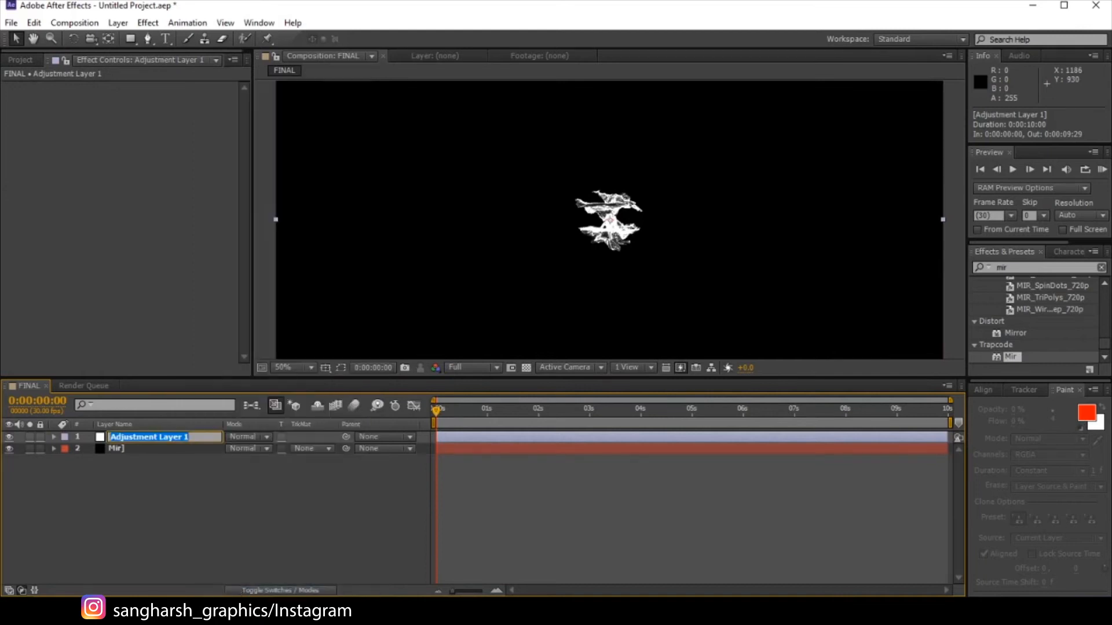
pyautogui.write('color grade')
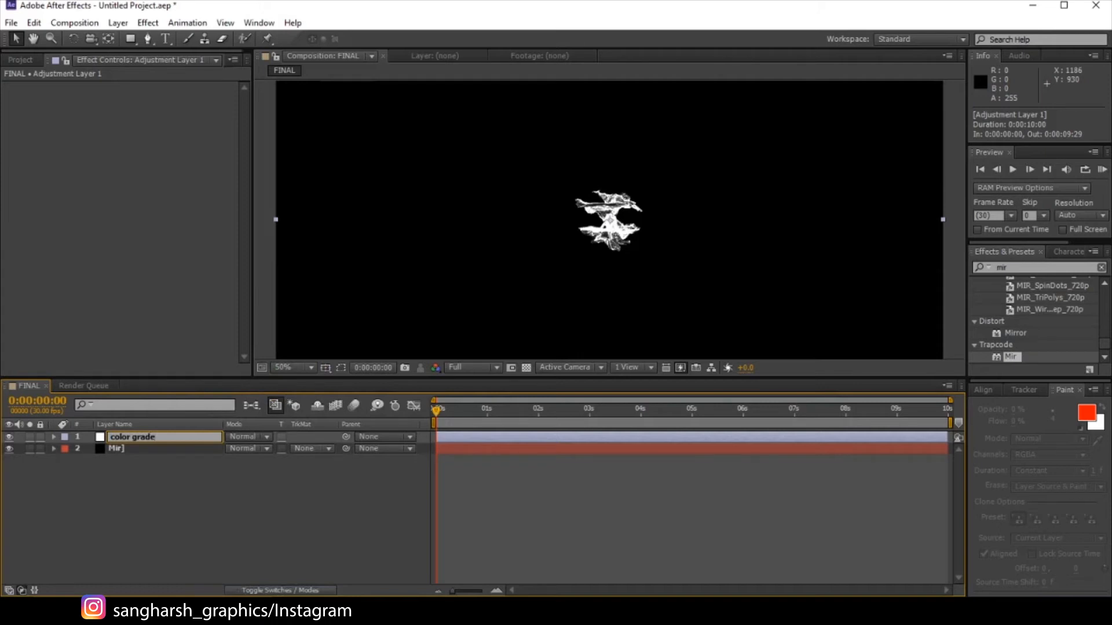
pyautogui.press('Return')
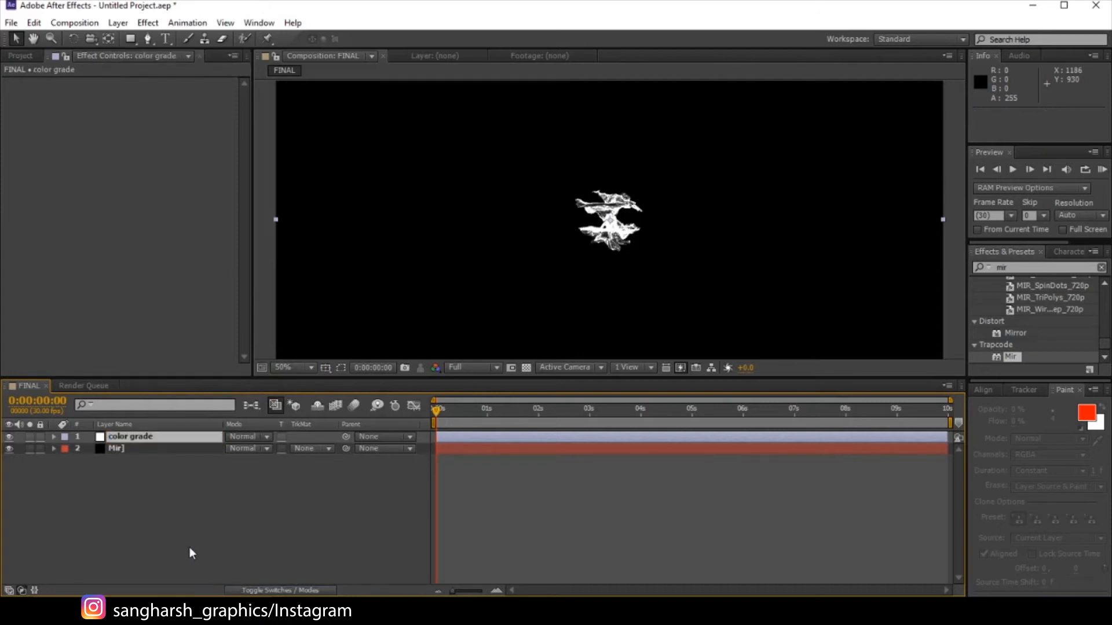
# Search the effects for "vibrance" and apply VC Color Vibrance to the color grade layer
pyautogui.click(1043, 270)
pyautogui.write('vibrance')
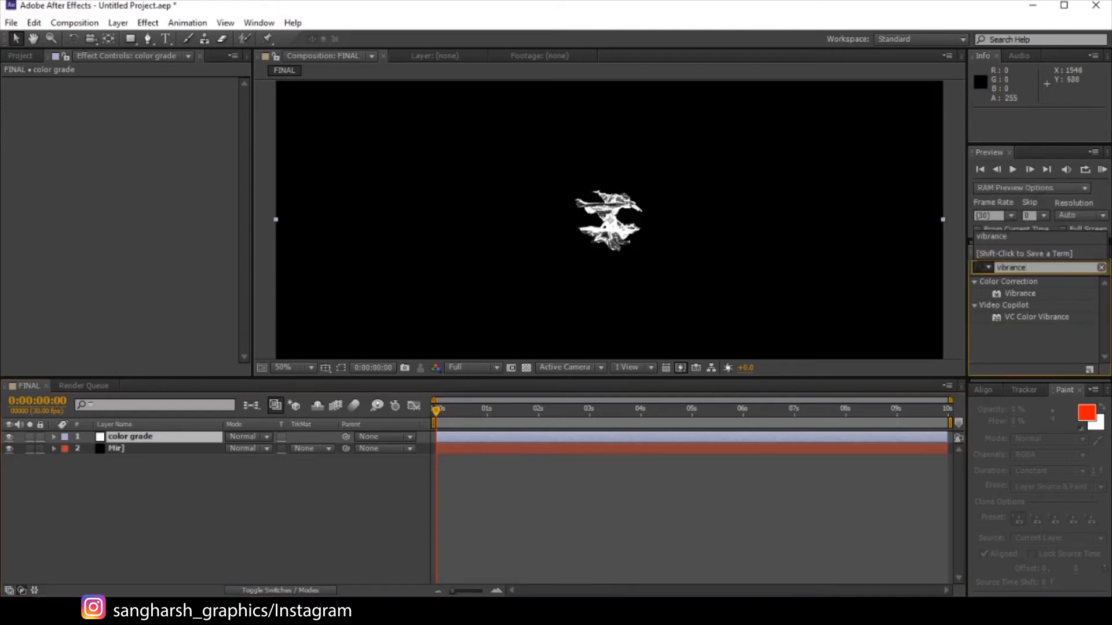
pyautogui.moveTo(1026, 320); pyautogui.dragTo(159, 239)
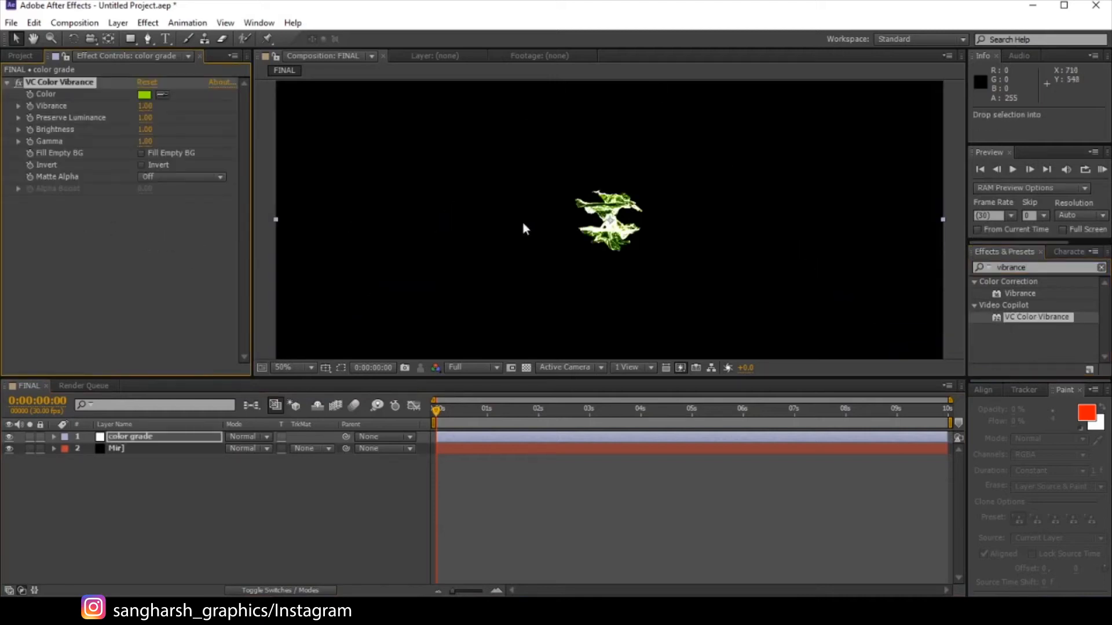
# Set the VC Color Vibrance color to orange FF6600
pyautogui.click(145, 94)
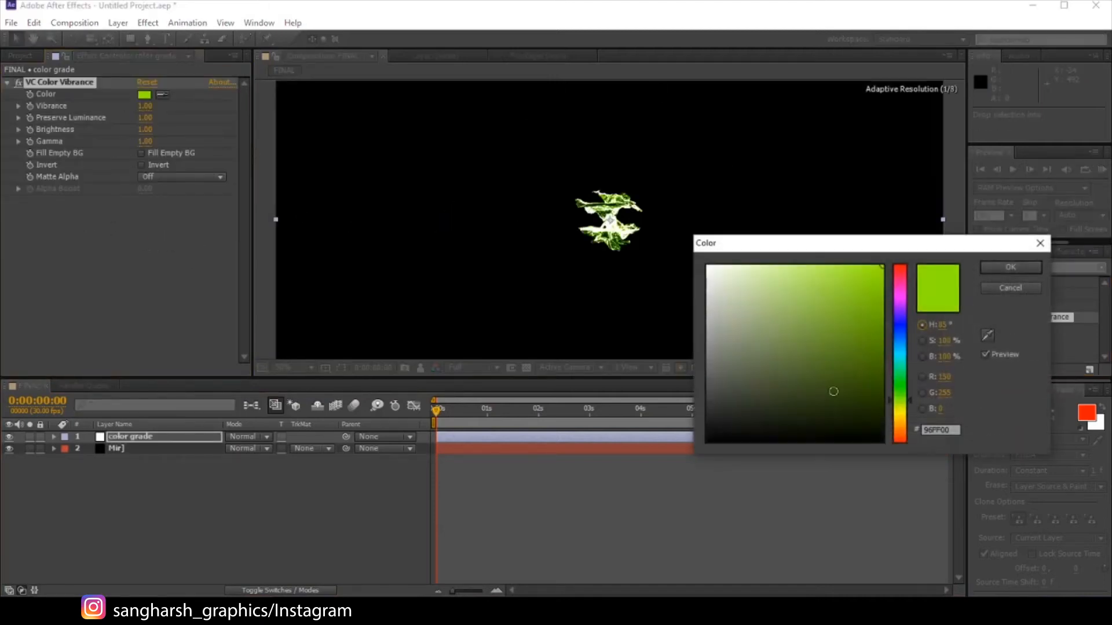
pyautogui.click(901, 432)
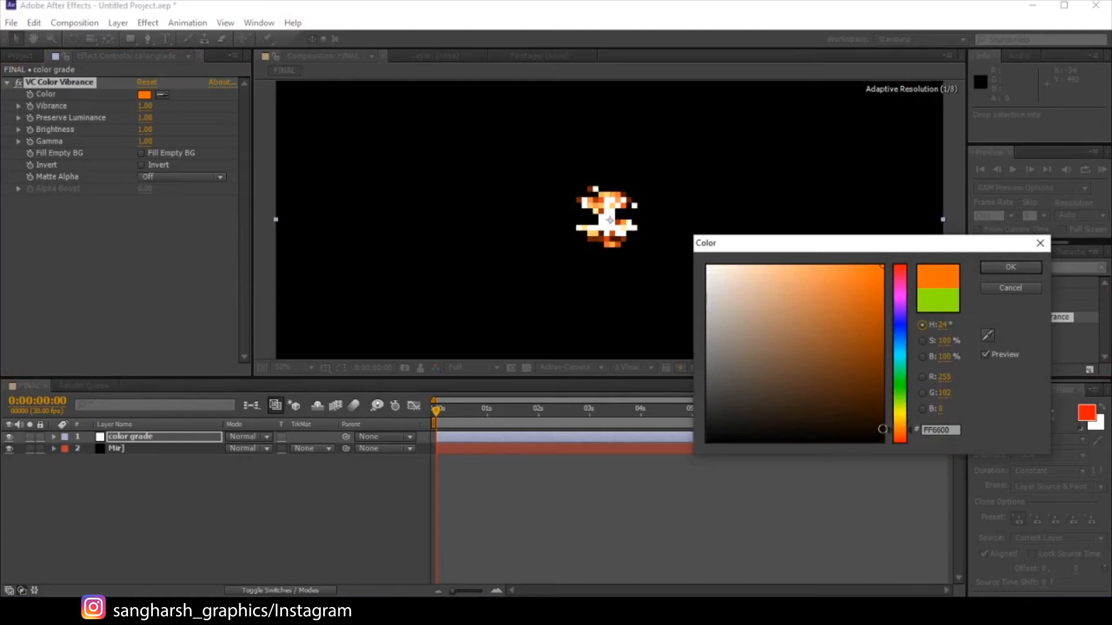
pyautogui.click(1011, 267)
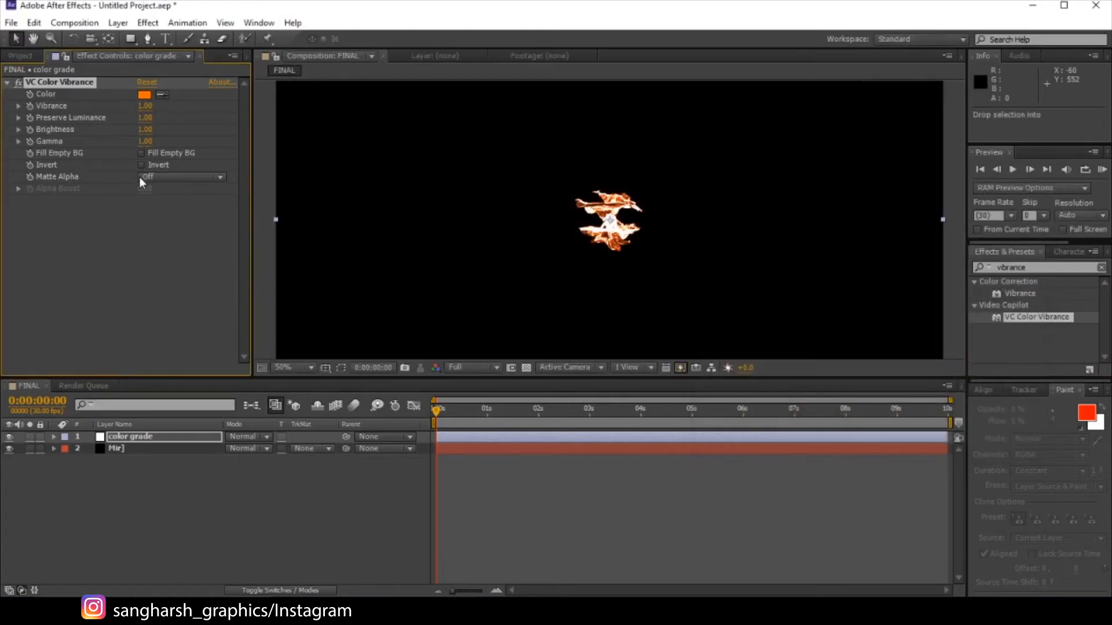
# Turn on Matte Alpha for VC Color Vibrance and set its color to a slightly yellower orange, FF7800
pyautogui.click(161, 179)
pyautogui.click(171, 207)
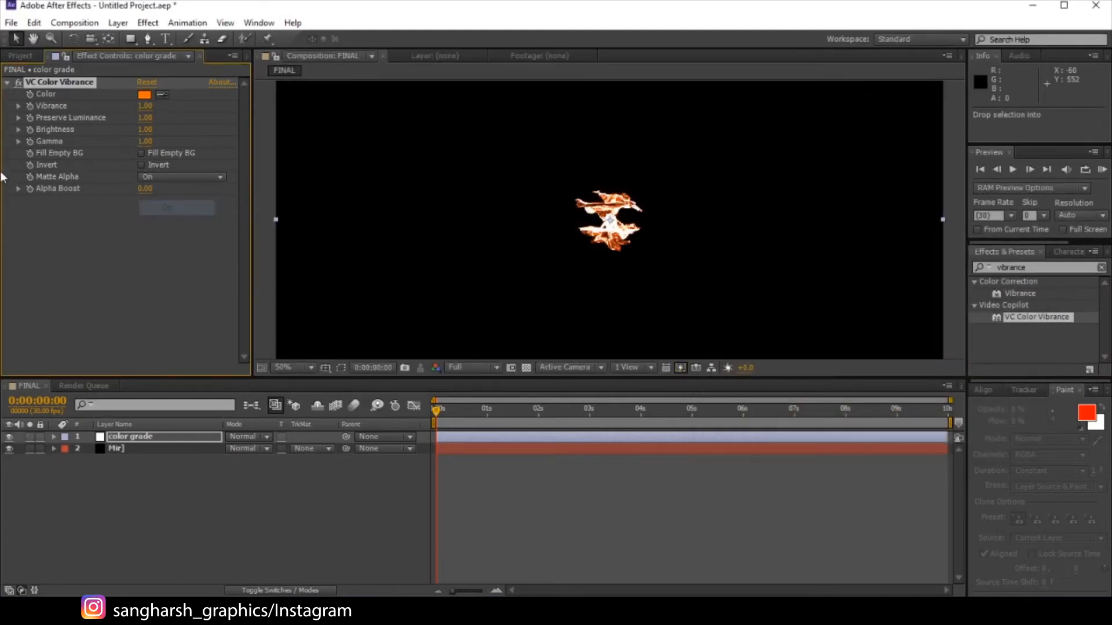
pyautogui.click(144, 96)
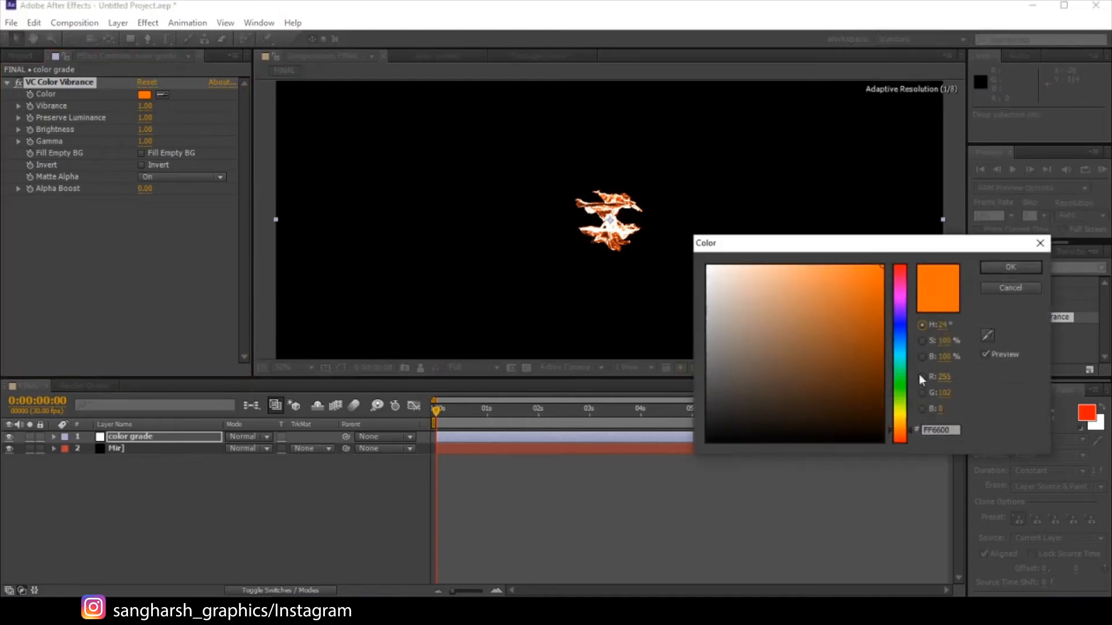
pyautogui.moveTo(907, 432); pyautogui.dragTo(907, 429)
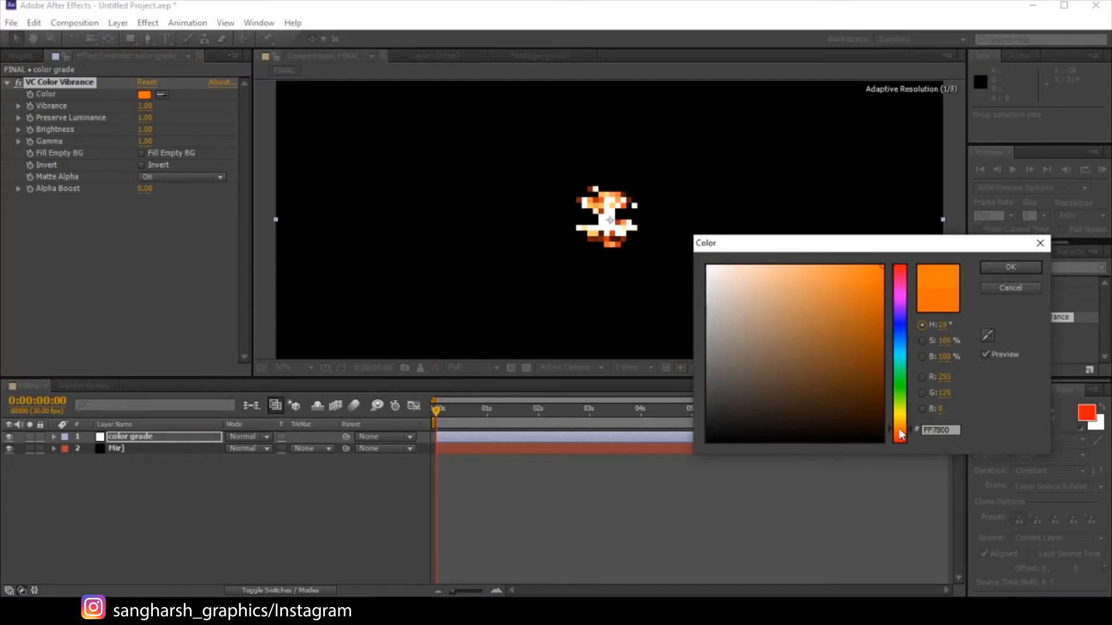
pyautogui.click(997, 266)
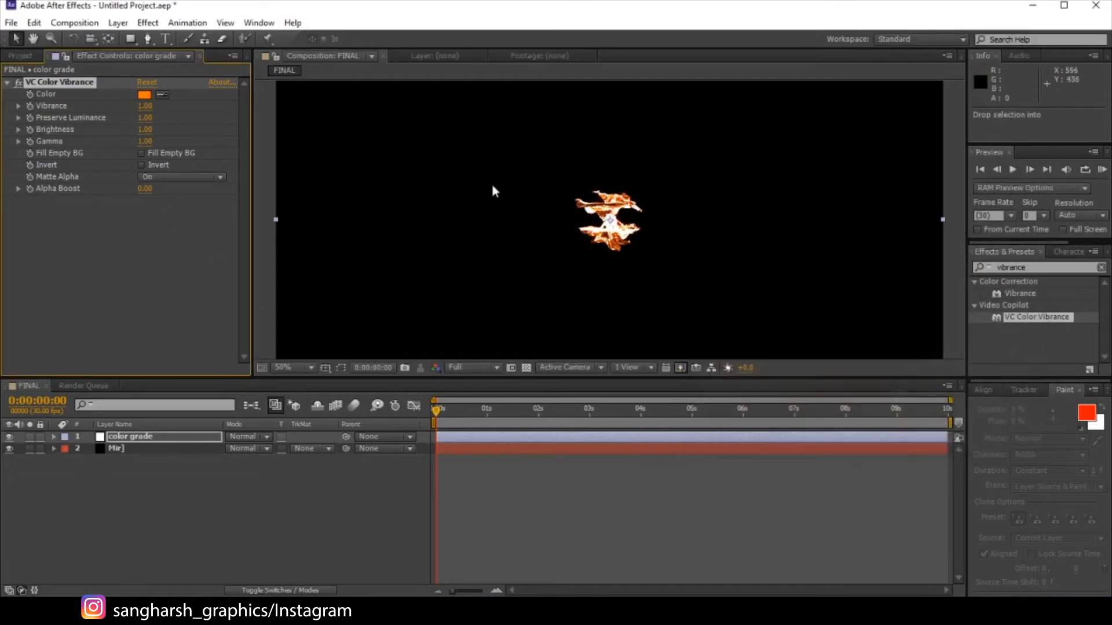
# Set the VC Color Vibrance Gamma to 0.70
pyautogui.scroll(3, 540, 203)
pyautogui.scroll(-2, 509, 227)
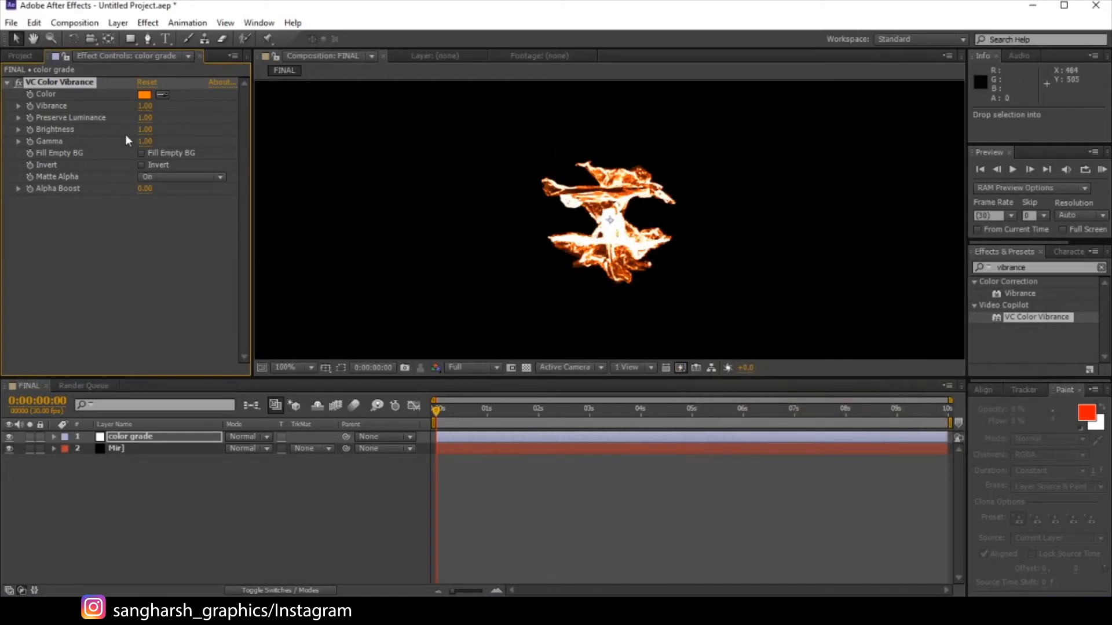
pyautogui.click(145, 141)
pyautogui.write('.7')
pyautogui.press('Return')
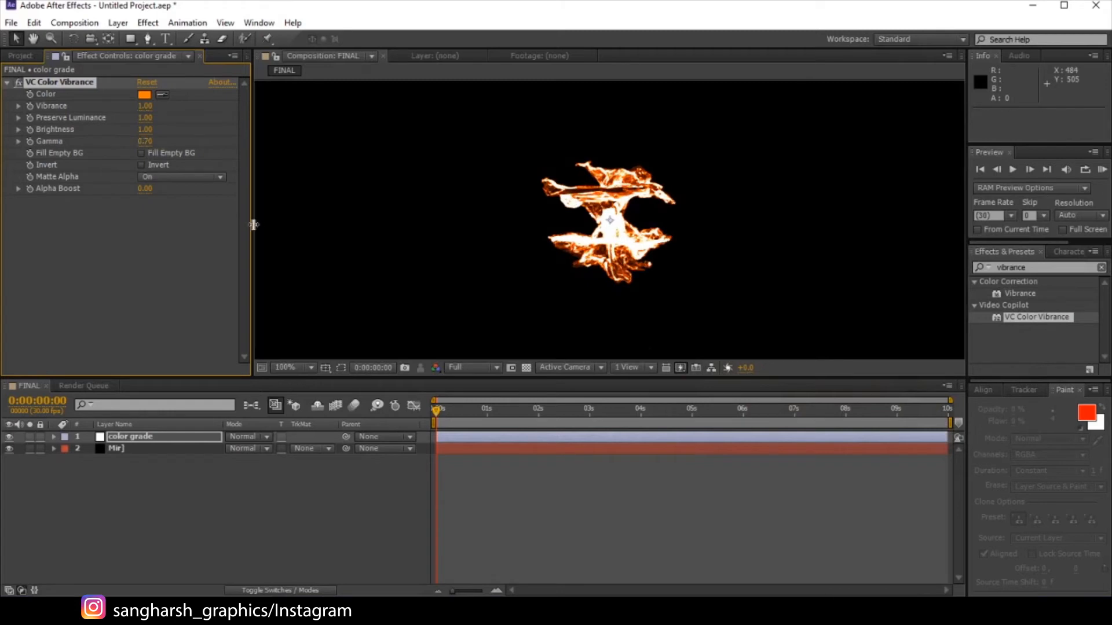
# Shift the VC Color Vibrance color to a yellower orange, FF9000
pyautogui.click(144, 95)
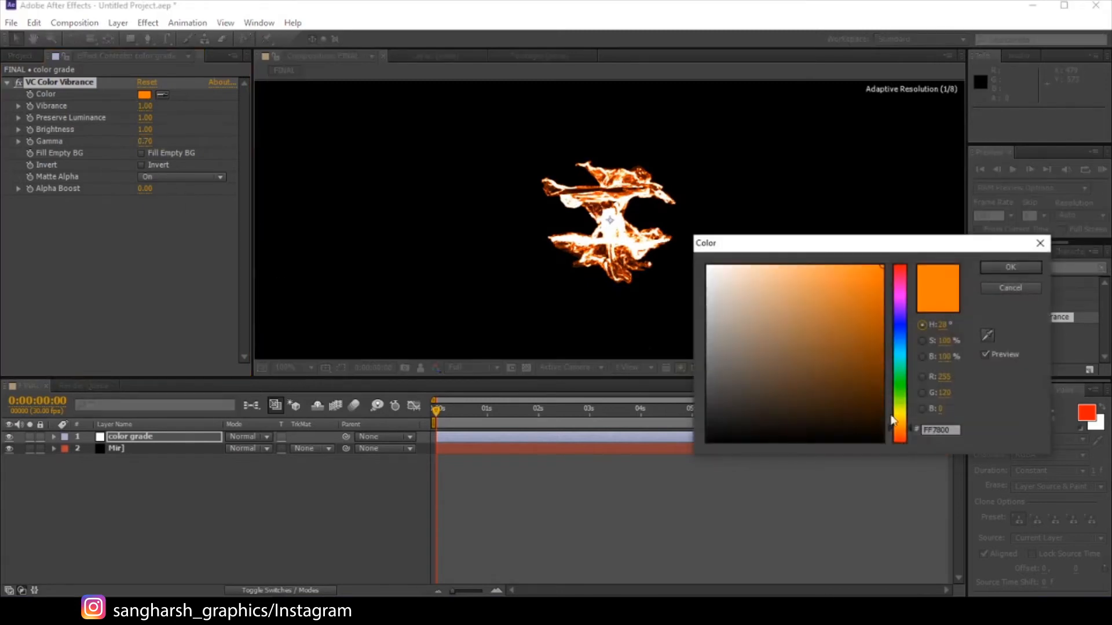
pyautogui.moveTo(902, 421); pyautogui.dragTo(902, 426)
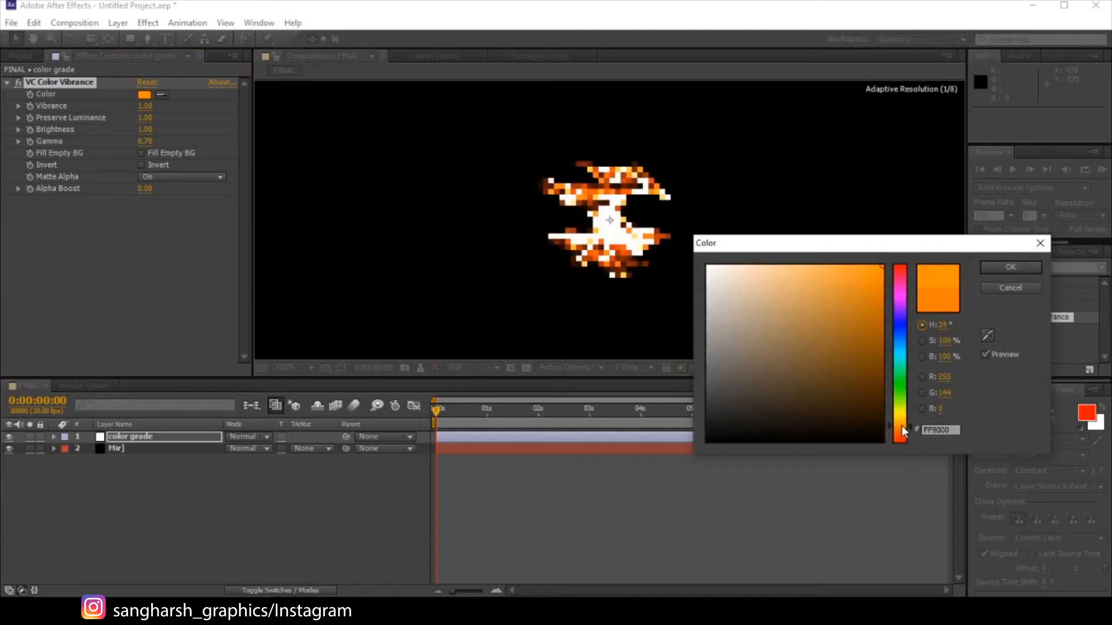
pyautogui.click(1005, 269)
pyautogui.scroll(-2, 625, 267)
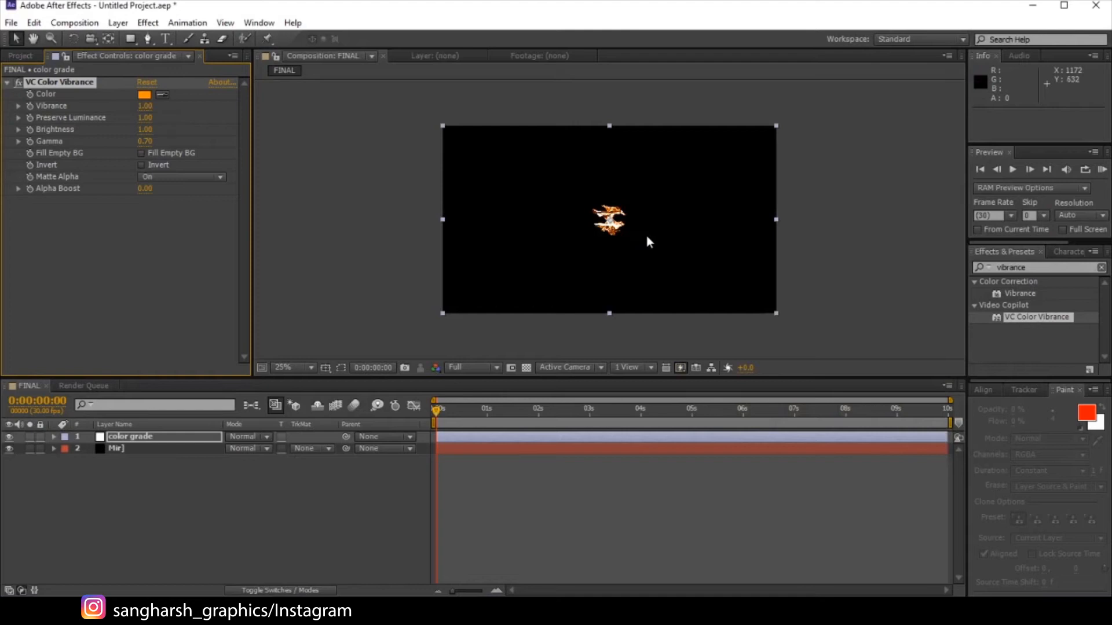
pyautogui.scroll(2, 646, 235)
# Add a two-node 35mm camera to the FINAL composition with depth of field turned off
pyautogui.rightClick(158, 499)
pyautogui.click(245, 340)
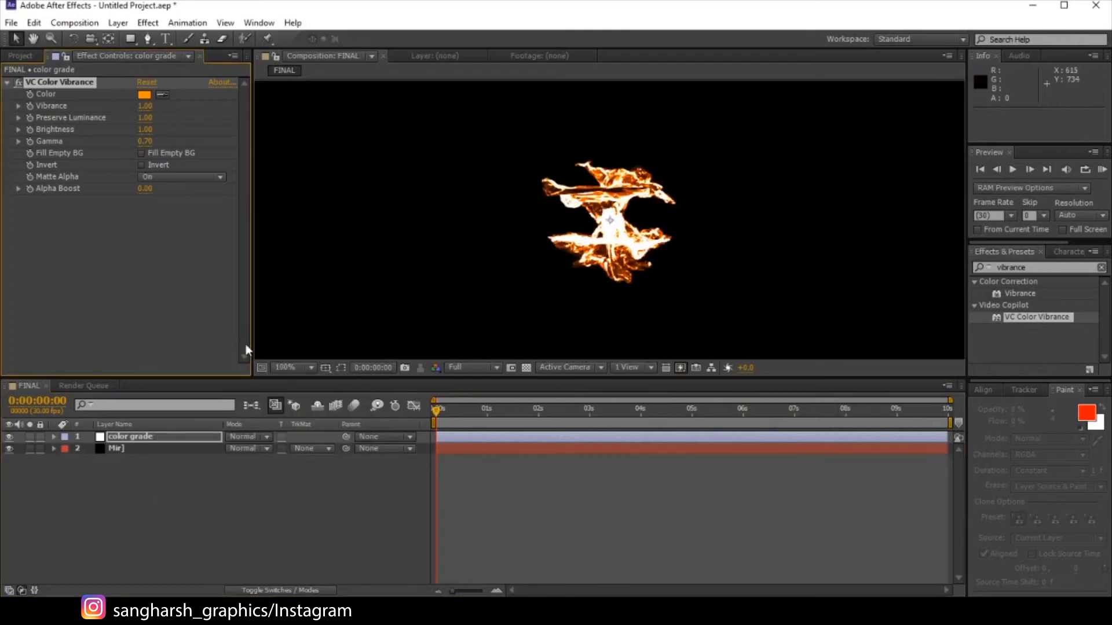
pyautogui.rightClick(183, 485)
pyautogui.moveTo(219, 344)
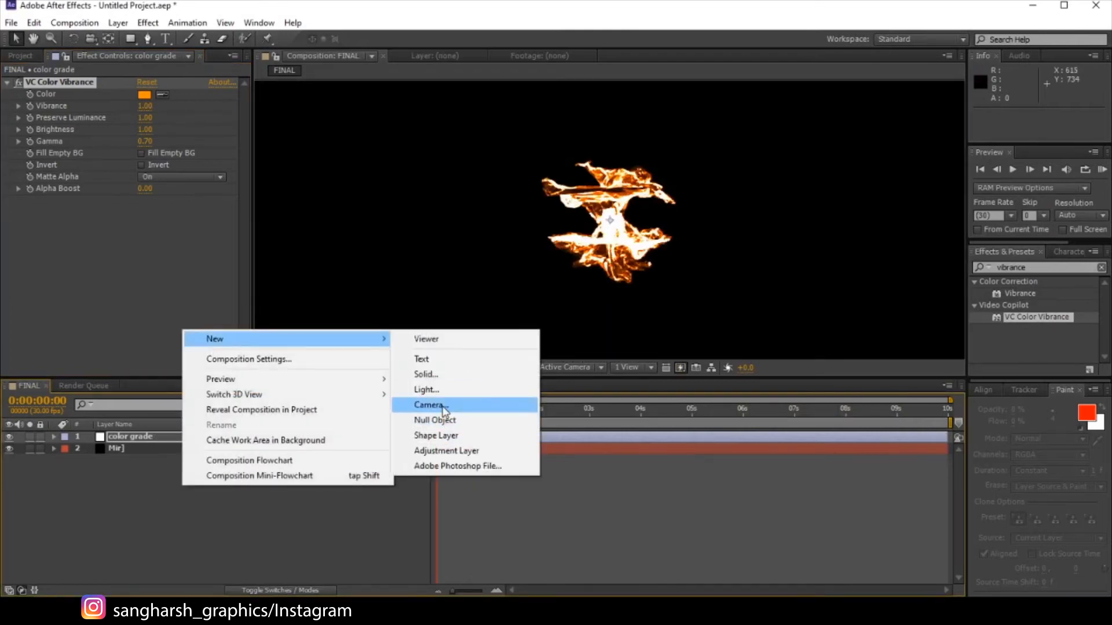
pyautogui.click(443, 406)
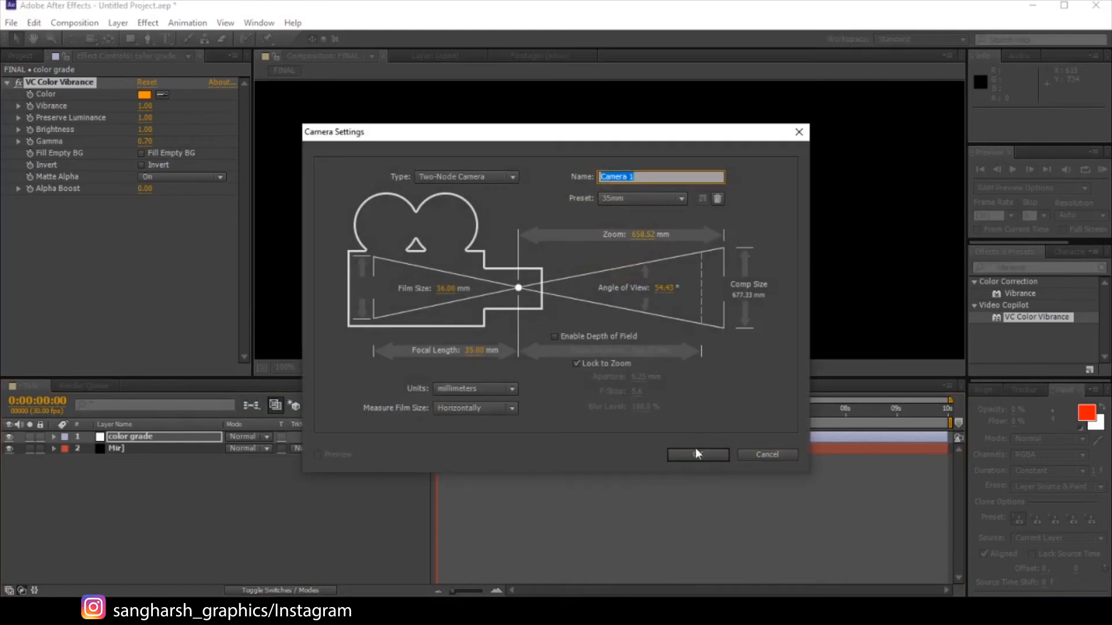
pyautogui.click(584, 337)
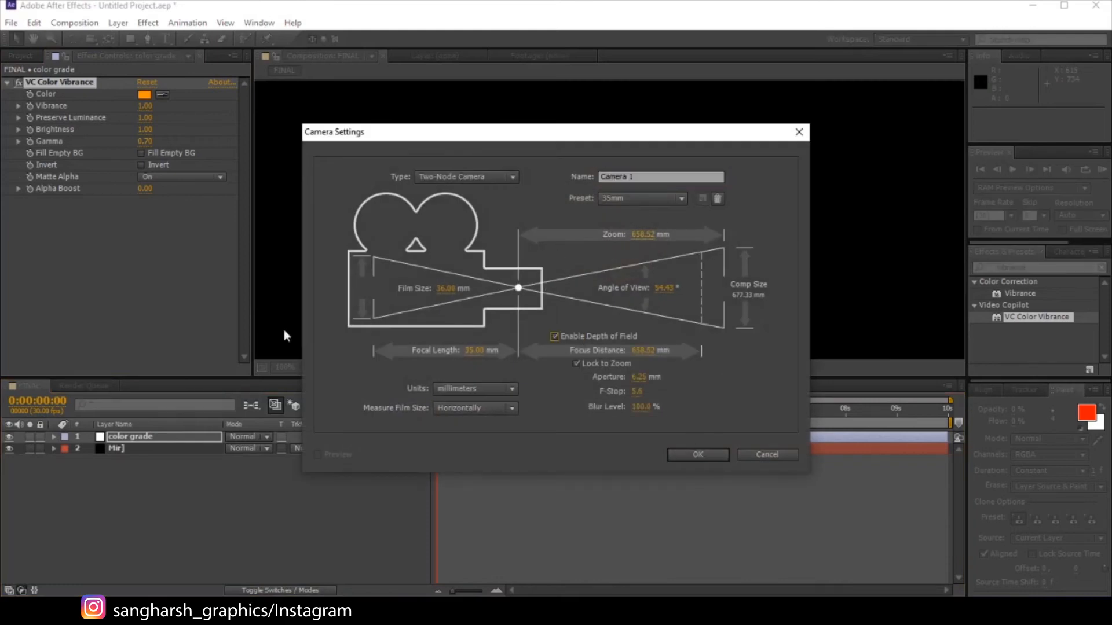
pyautogui.click(582, 336)
pyautogui.click(695, 455)
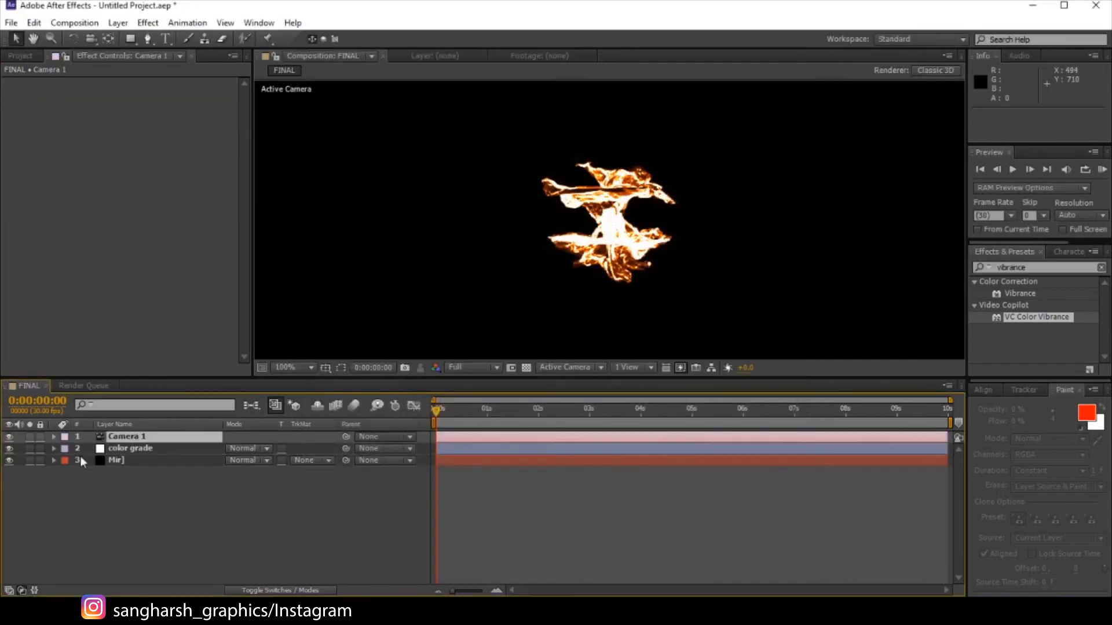
# Expand Camera 1's transform properties and set the Z value of its Point of Interest to 300
pyautogui.click(53, 437)
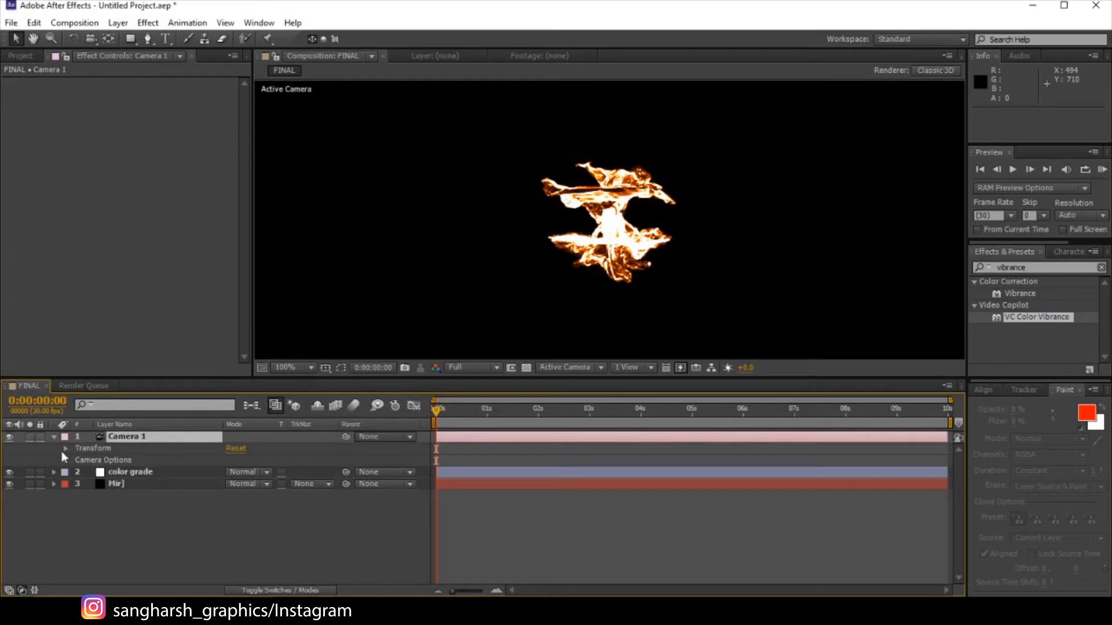
pyautogui.click(65, 449)
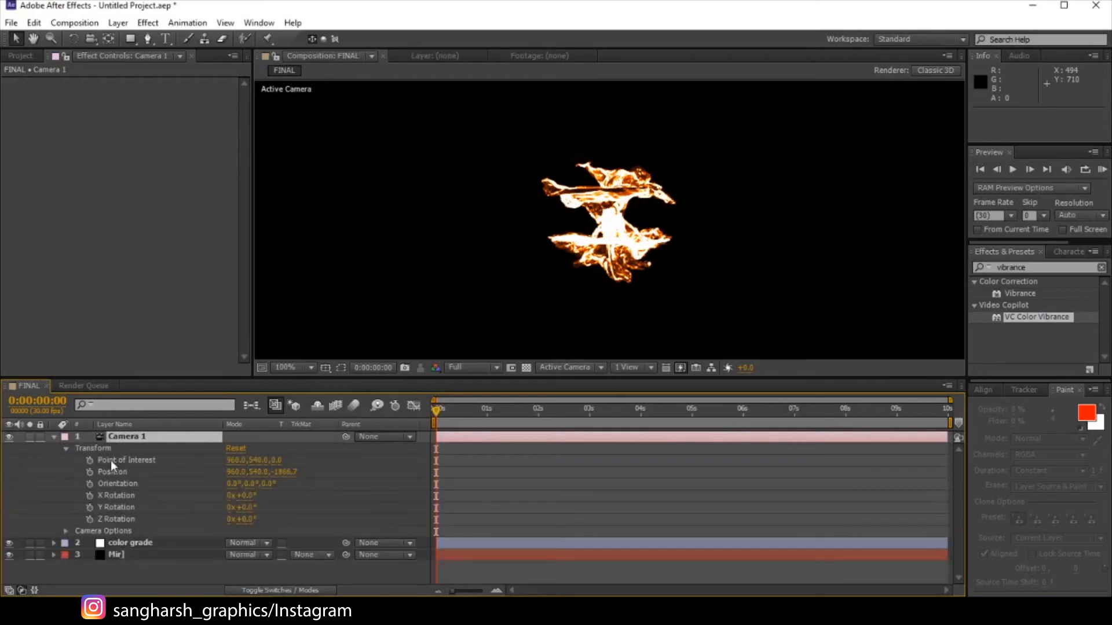
pyautogui.click(279, 461)
pyautogui.write('30')
pyautogui.write('0')
pyautogui.press('Return')
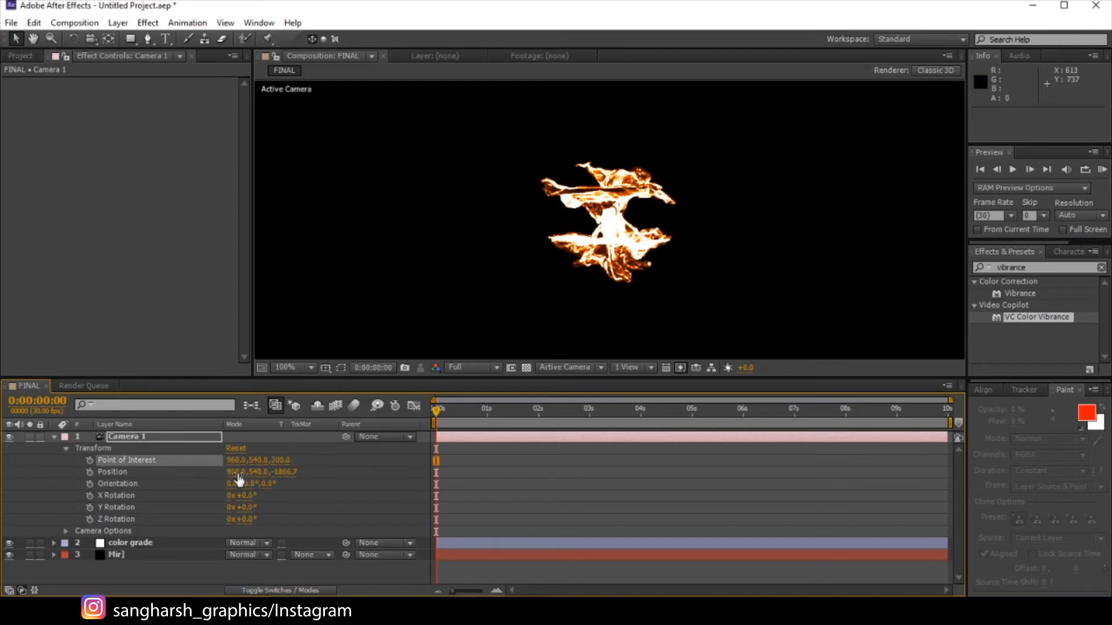
# Set Camera 1's Position to 100 in Y and 0 in Z
pyautogui.click(259, 472)
pyautogui.write('100')
pyautogui.press('Return')
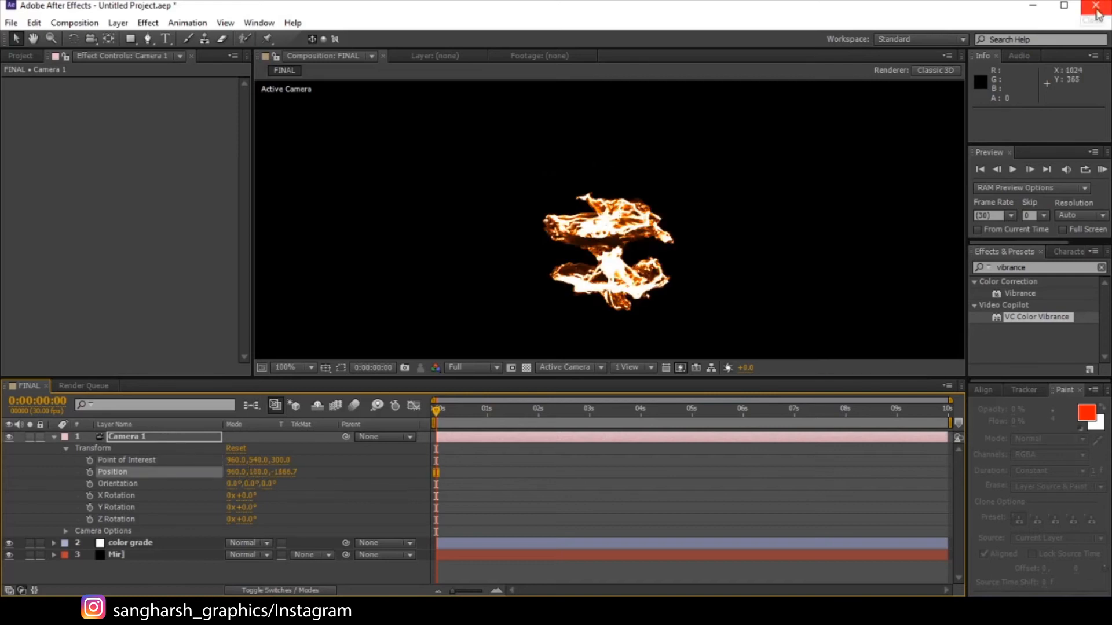
pyautogui.click(287, 471)
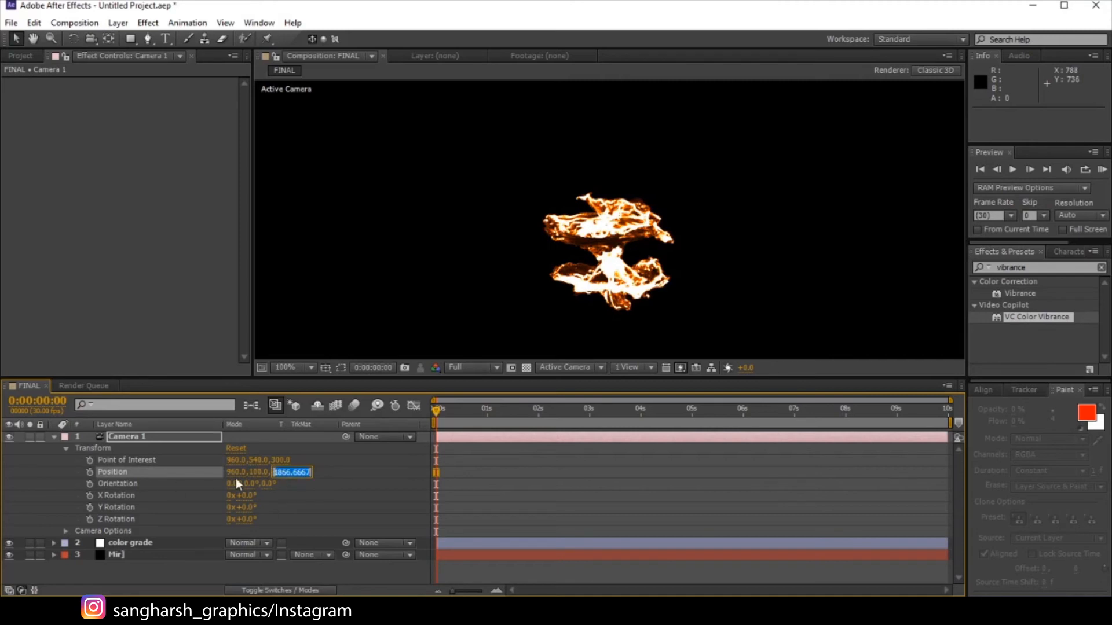
pyautogui.write('0')
pyautogui.press('Return')
pyautogui.scroll(-4, 764, 240)
pyautogui.scroll(2, 489, 298)
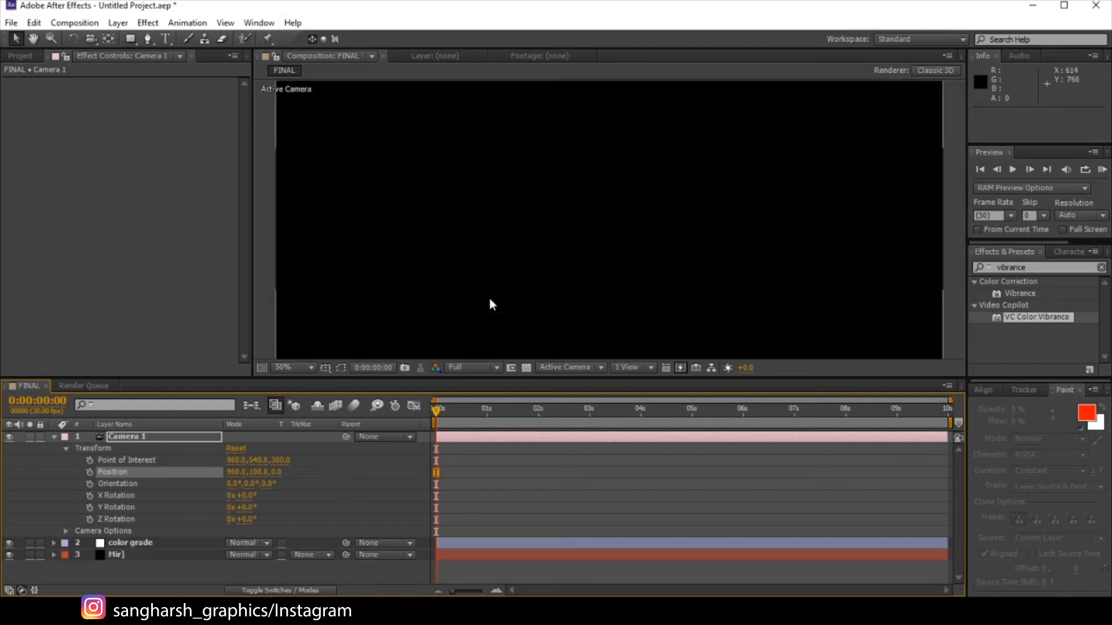
pyautogui.scroll(-2, 595, 322)
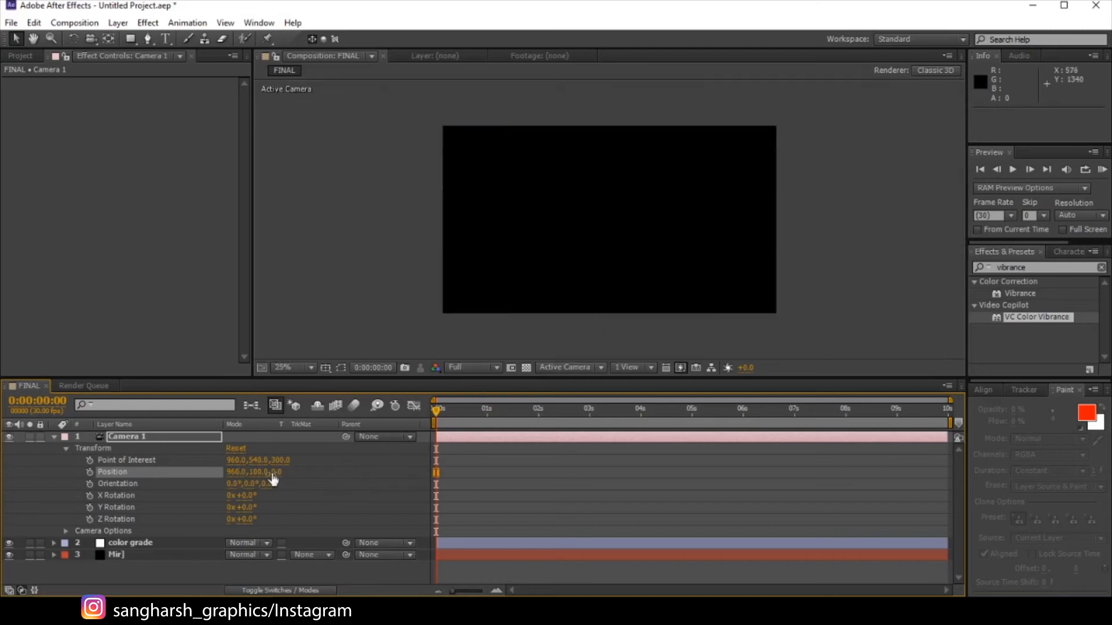
# Adjust Camera 1's Position to Y 141 and Z -694, with its Point of Interest Z at 0
pyautogui.moveTo(277, 472); pyautogui.dragTo(64, 509)
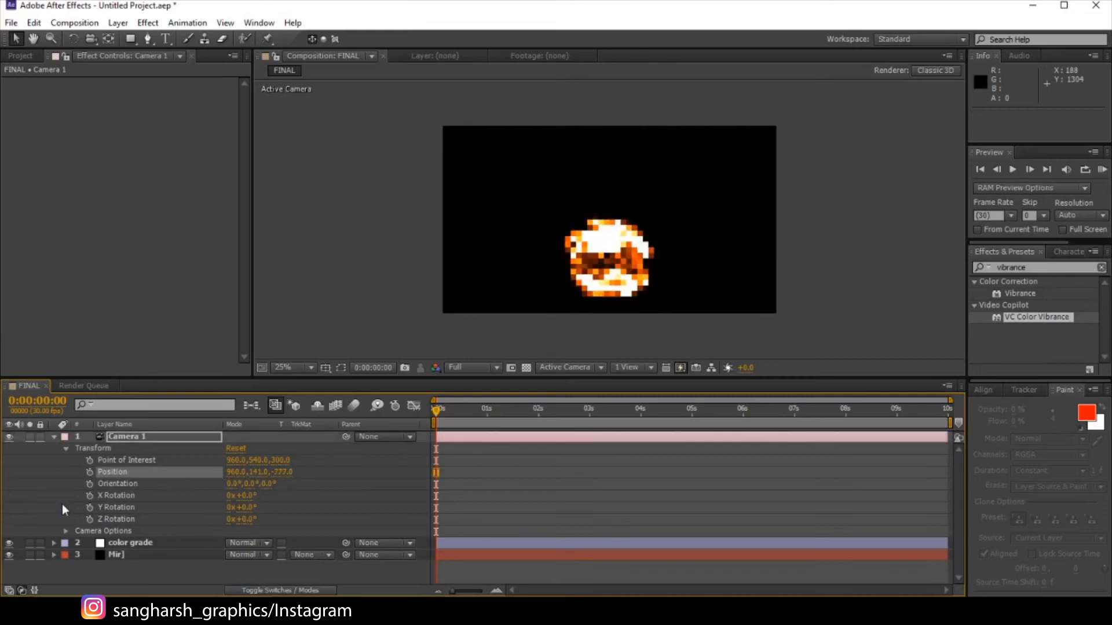
pyautogui.moveTo(280, 474)
pyautogui.mouseDown()
pyautogui.moveTo(289, 474)
pyautogui.moveTo(266, 473)
pyautogui.mouseUp()
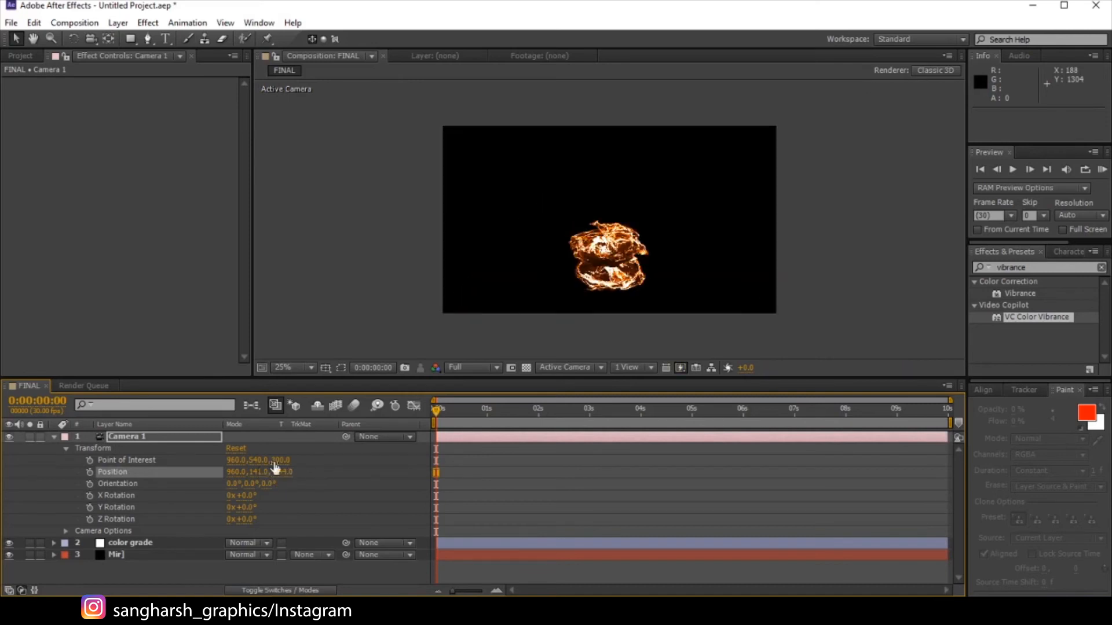
pyautogui.click(281, 461)
pyautogui.write('0')
pyautogui.press('Return')
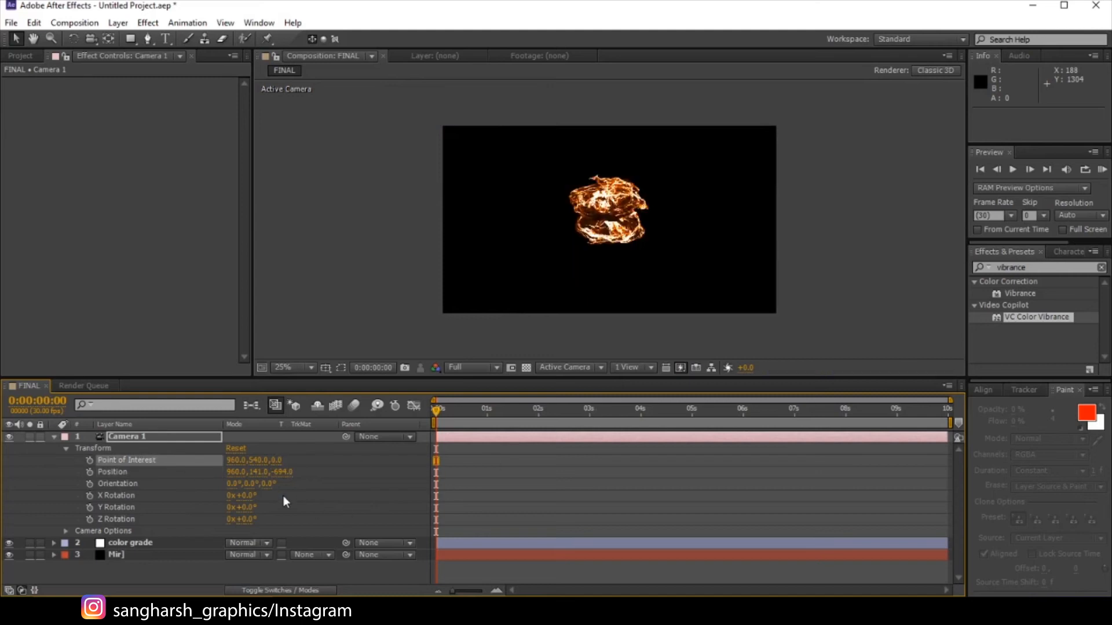
# Set Camera 1's Position Z to 0 and its Point of Interest Z to 30
pyautogui.click(278, 473)
pyautogui.write('0')
pyautogui.press('Return')
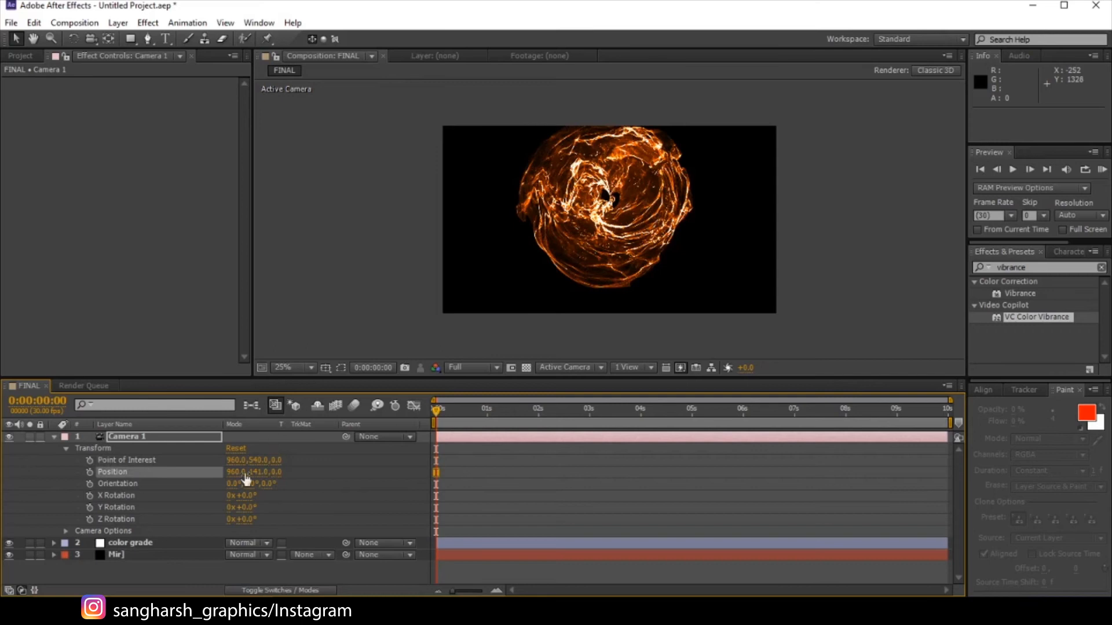
pyautogui.click(277, 460)
pyautogui.write('30')
pyautogui.press('Return')
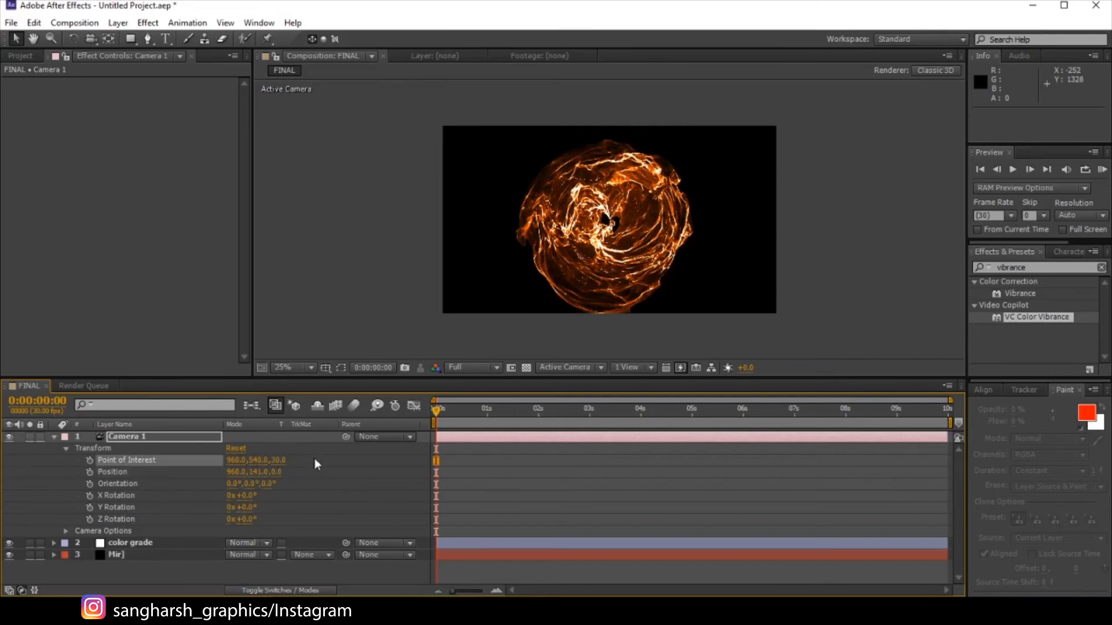
pyautogui.scroll(1, 625, 236)
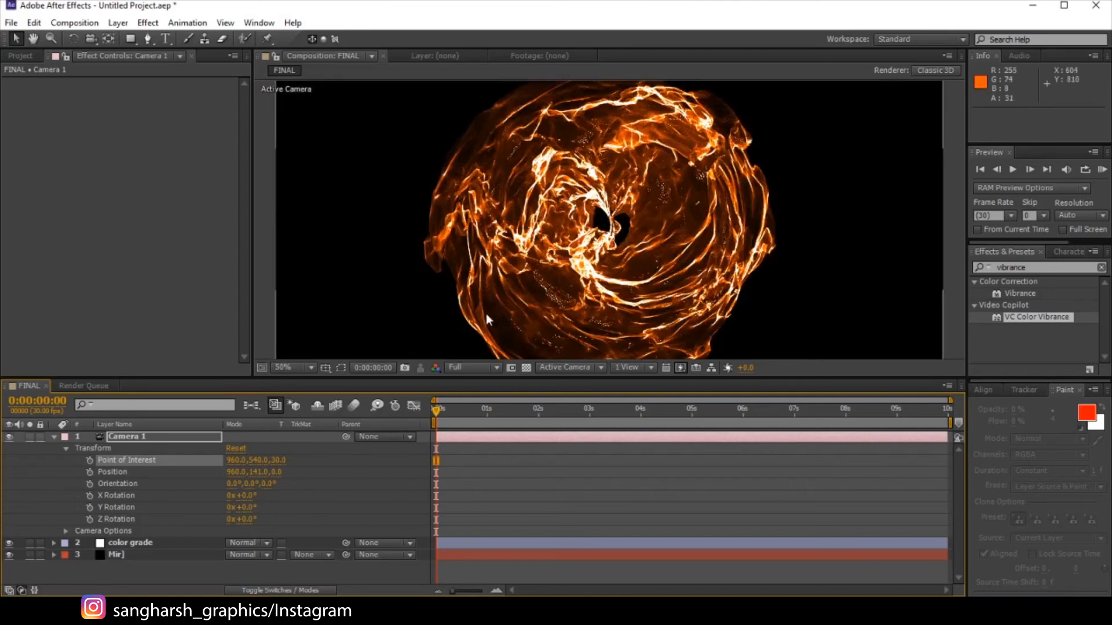
# Set Camera 1's Position Y to 100
pyautogui.click(257, 472)
pyautogui.write('10')
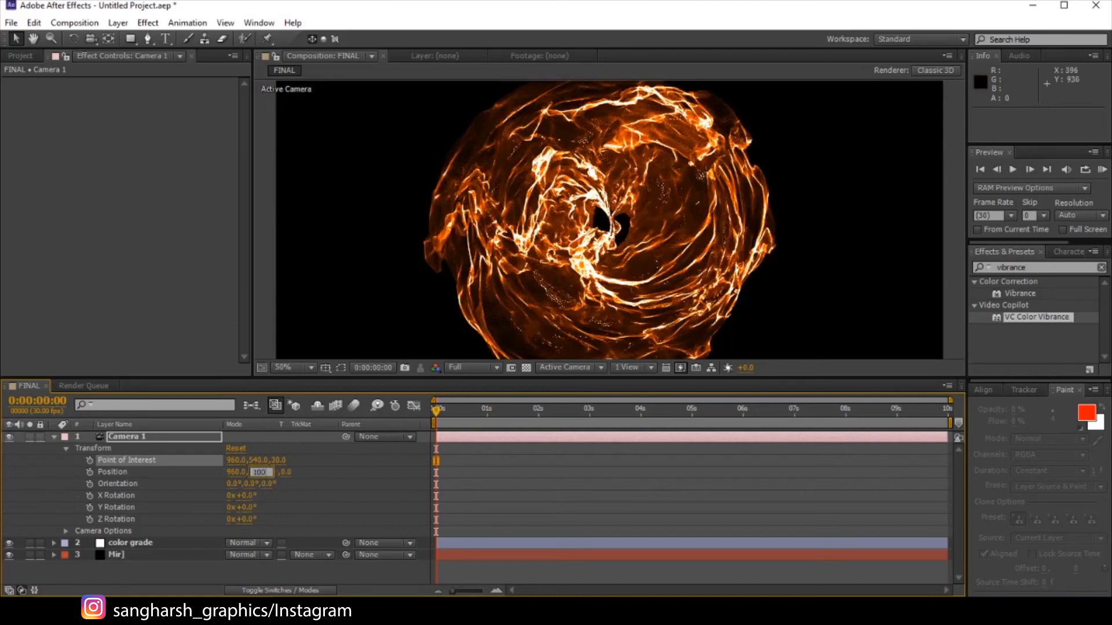
pyautogui.write('0')
pyautogui.press('Return')
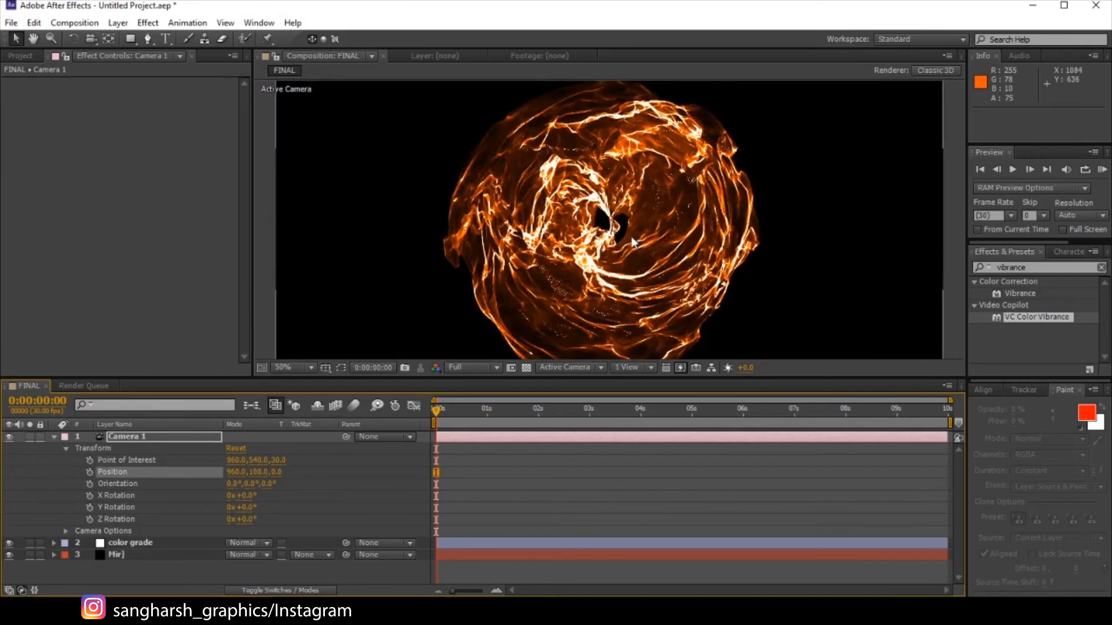
pyautogui.scroll(-1, 509, 296)
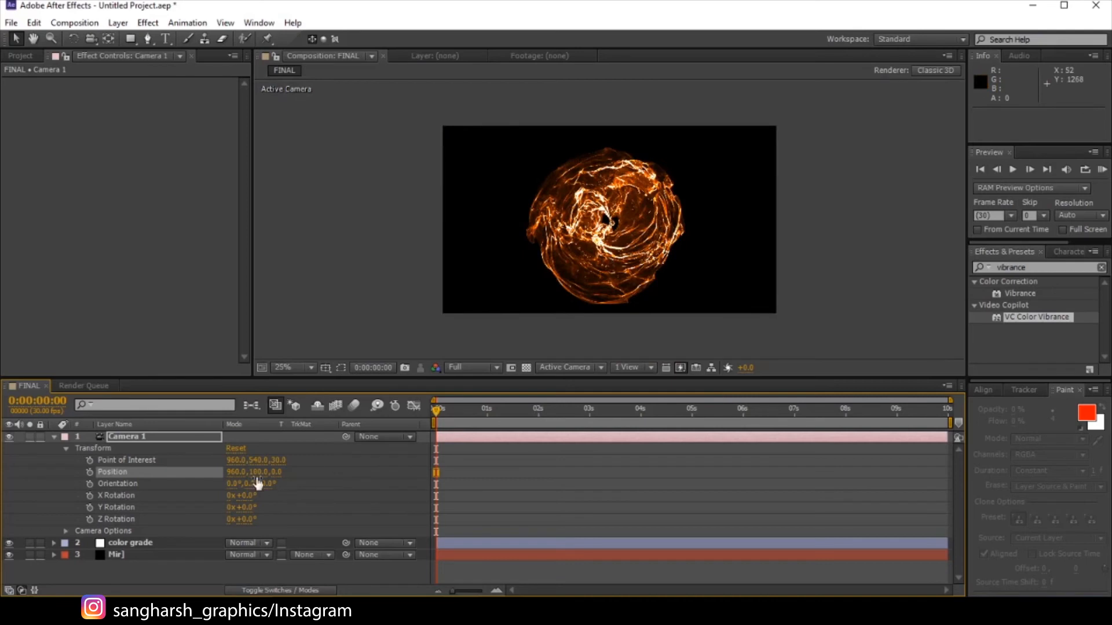
# Try adjusting Camera 1's Position, undo the last change, and set its Y value to 90
pyautogui.moveTo(237, 472)
pyautogui.mouseDown()
pyautogui.moveTo(215, 477)
pyautogui.moveTo(294, 471)
pyautogui.moveTo(235, 481)
pyautogui.mouseUp()
pyautogui.hotkey('ctrl', 'z')
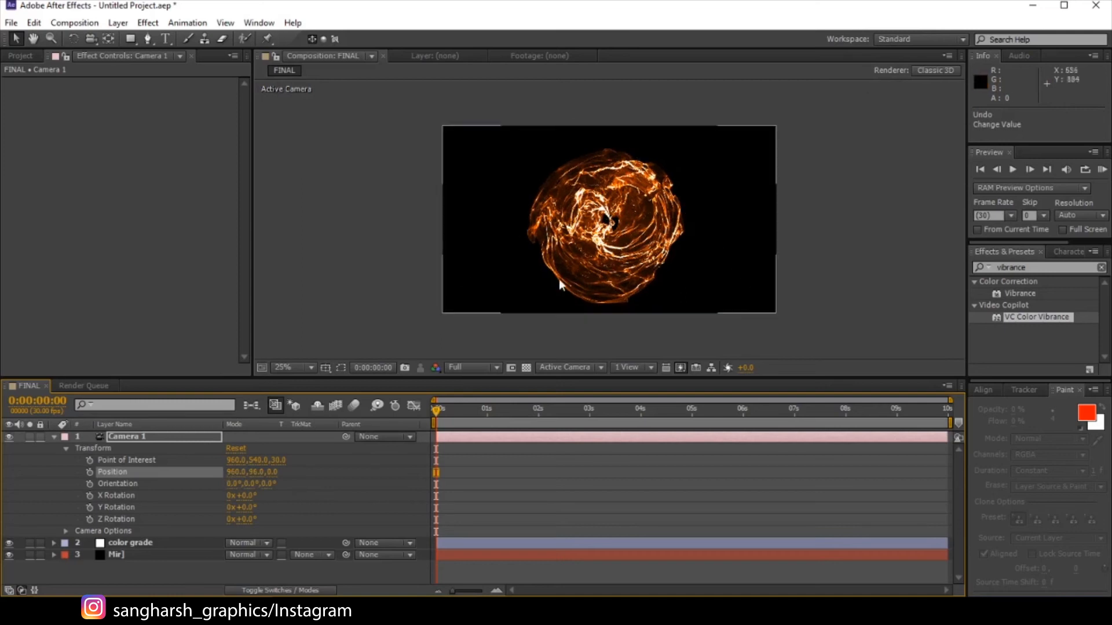
pyautogui.click(256, 472)
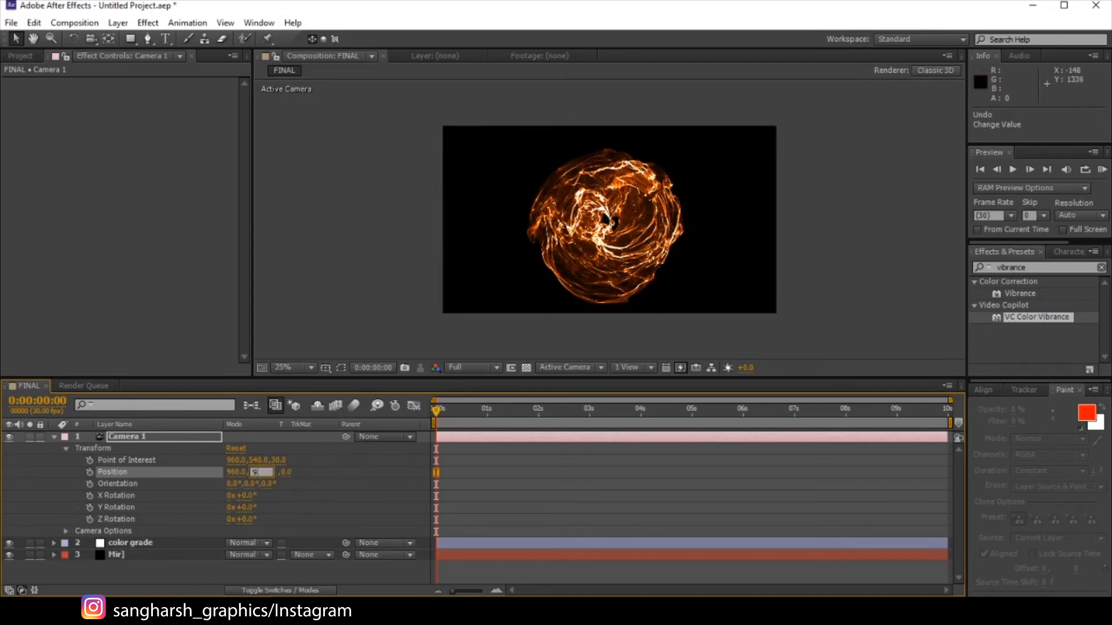
pyautogui.write('90')
pyautogui.press('Return')
pyautogui.scroll(2, 638, 209)
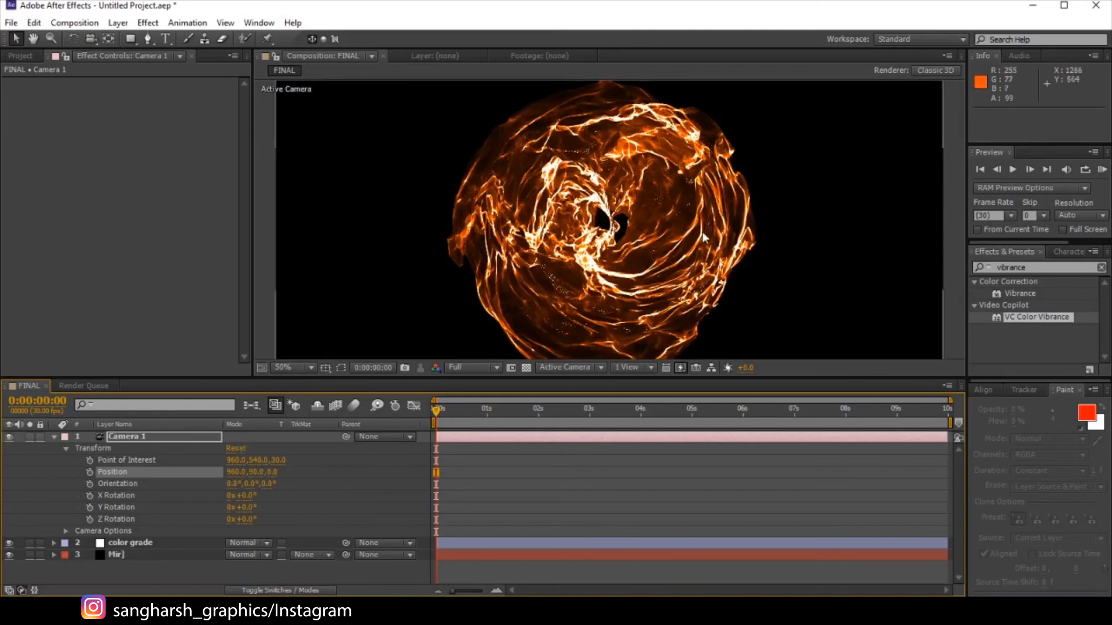
# Search the effects for "glow" and apply the Stylize Glow effect to the color grade layer, after VC Color Vibrance
pyautogui.click(119, 543)
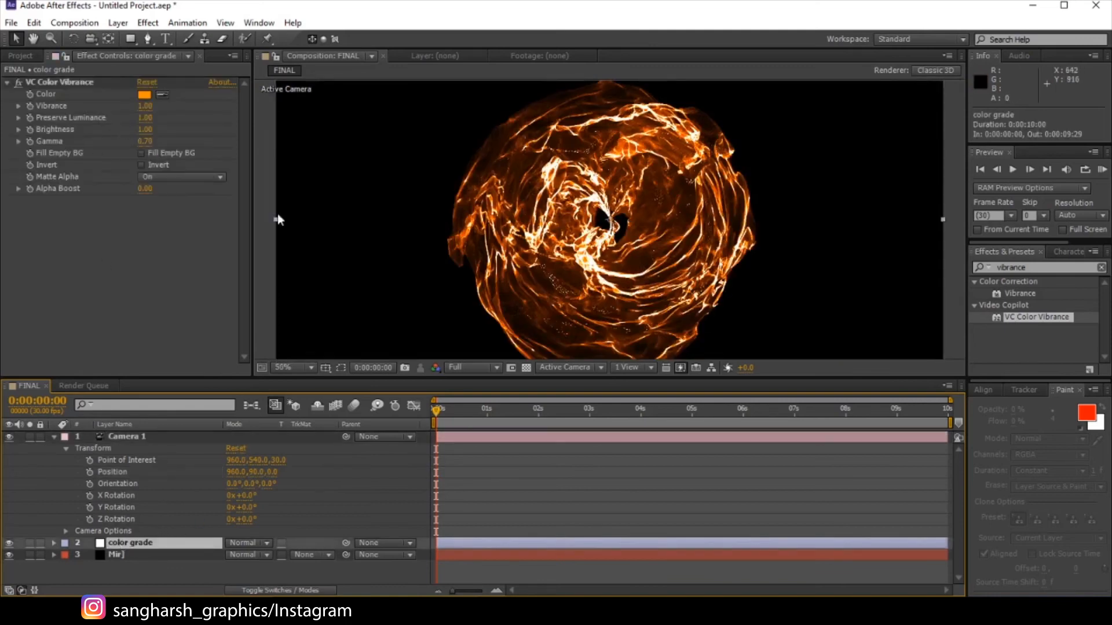
pyautogui.click(999, 267)
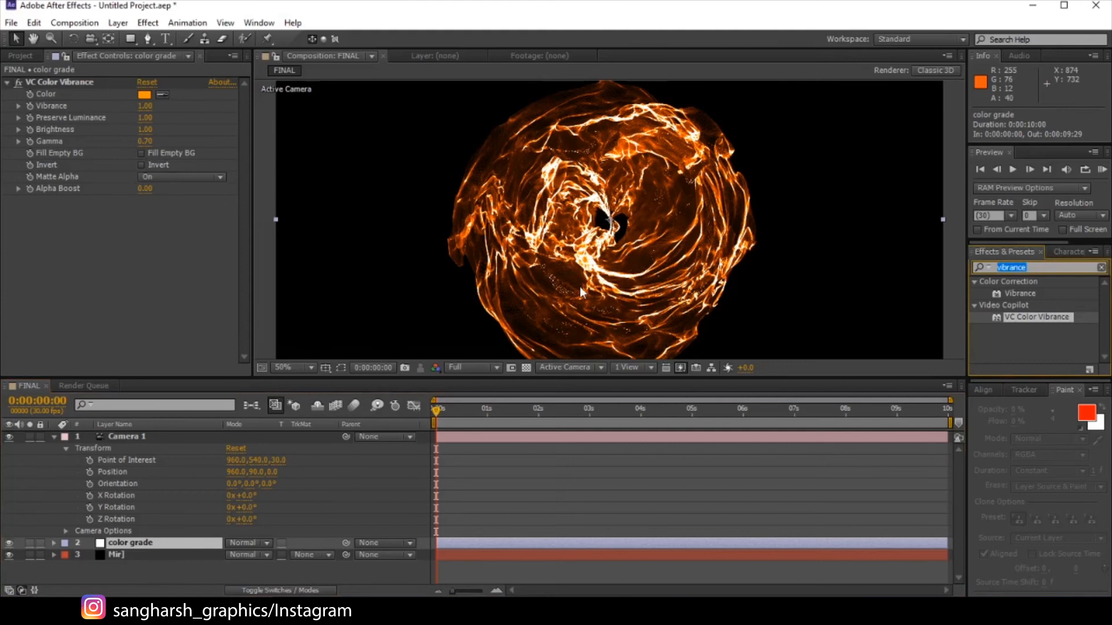
pyautogui.write('glow')
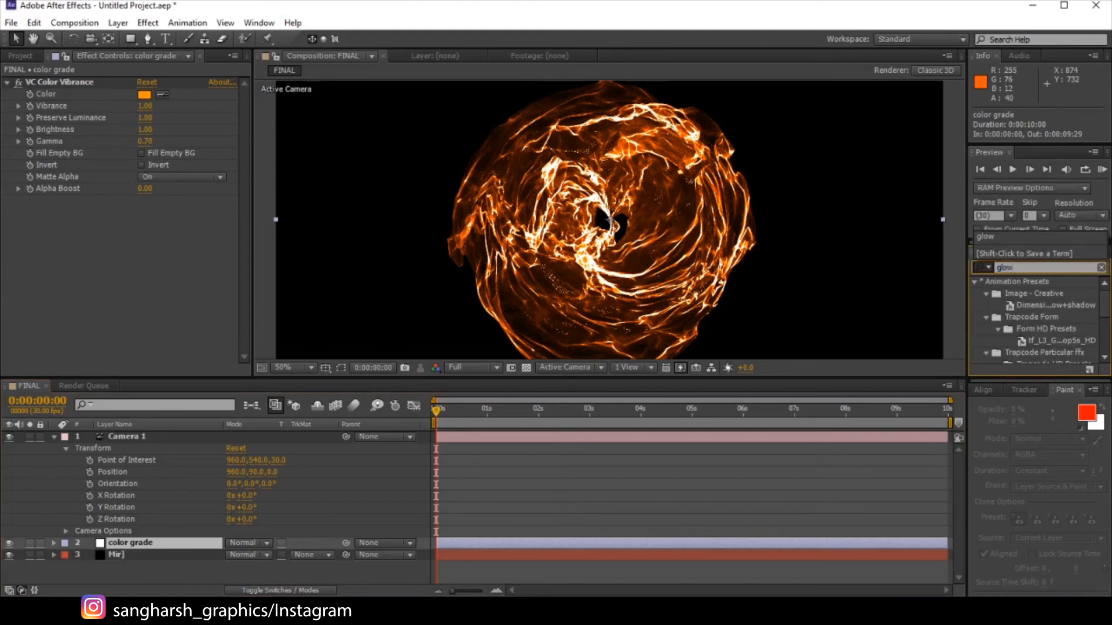
pyautogui.scroll(-5, 1037, 325)
pyautogui.moveTo(1014, 334); pyautogui.dragTo(186, 281)
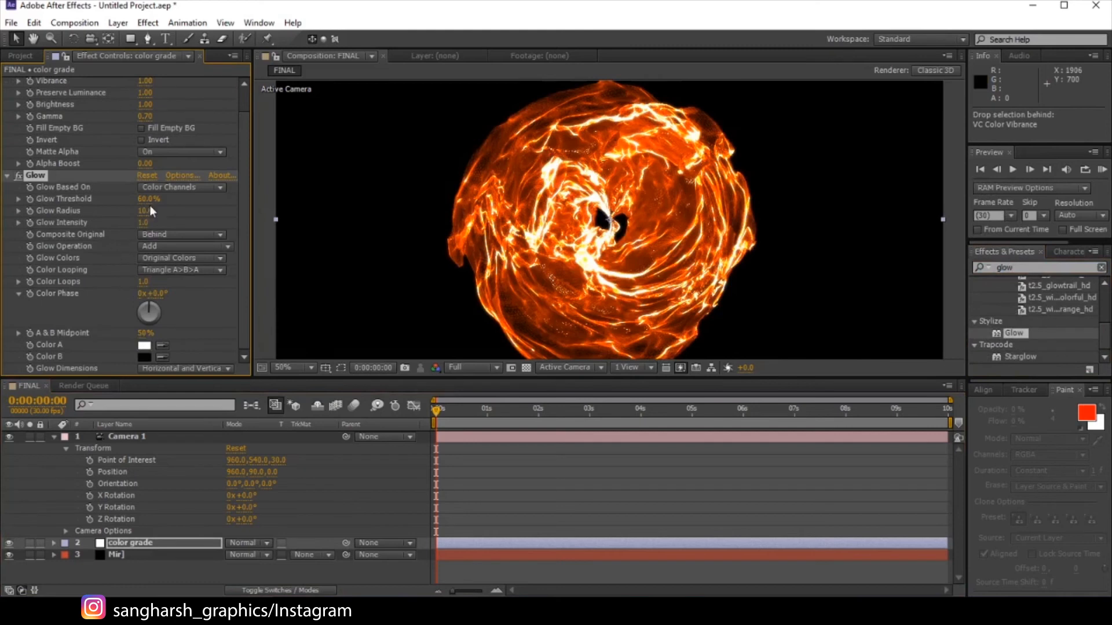
# Set the Glow Radius to 60 and the Glow Intensity to 2
pyautogui.click(145, 210)
pyautogui.write('60')
pyautogui.press('Return')
pyautogui.click(143, 222)
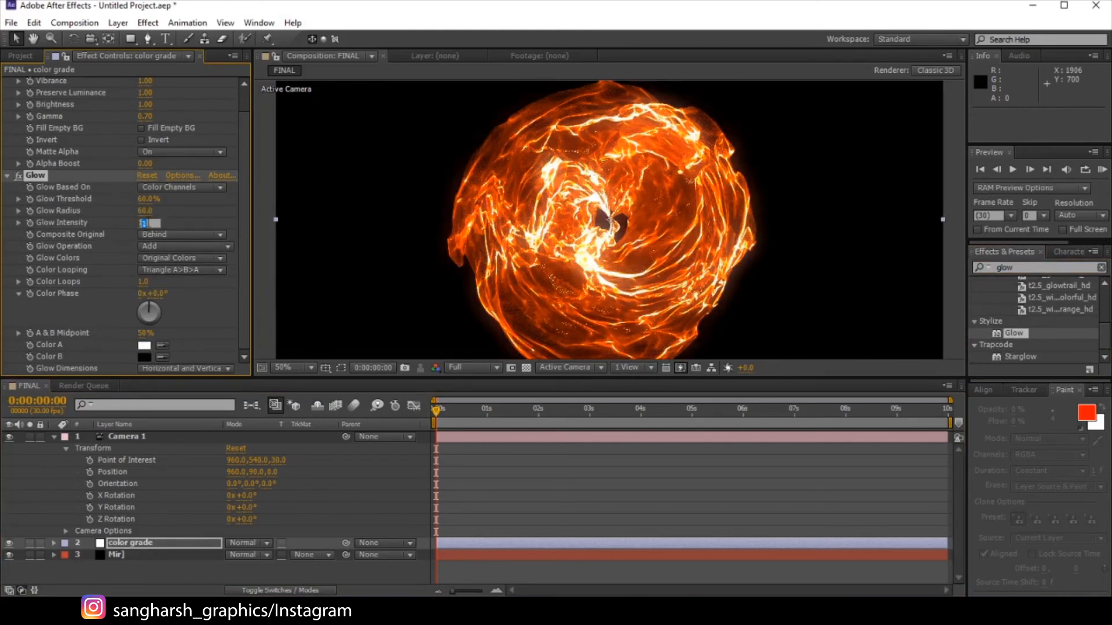
pyautogui.write('2')
pyautogui.press('Return')
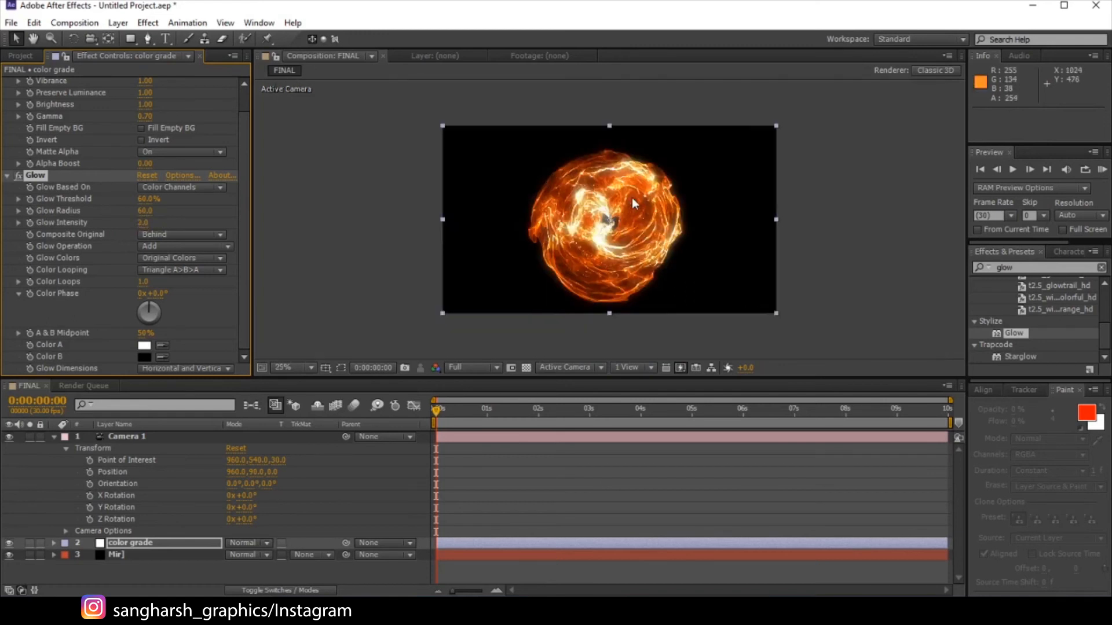
# Change the VC Color Vibrance color to the deeper orange FF7E00 and check the animation up to 0:00:04:11
pyautogui.scroll(2, 165, 177)
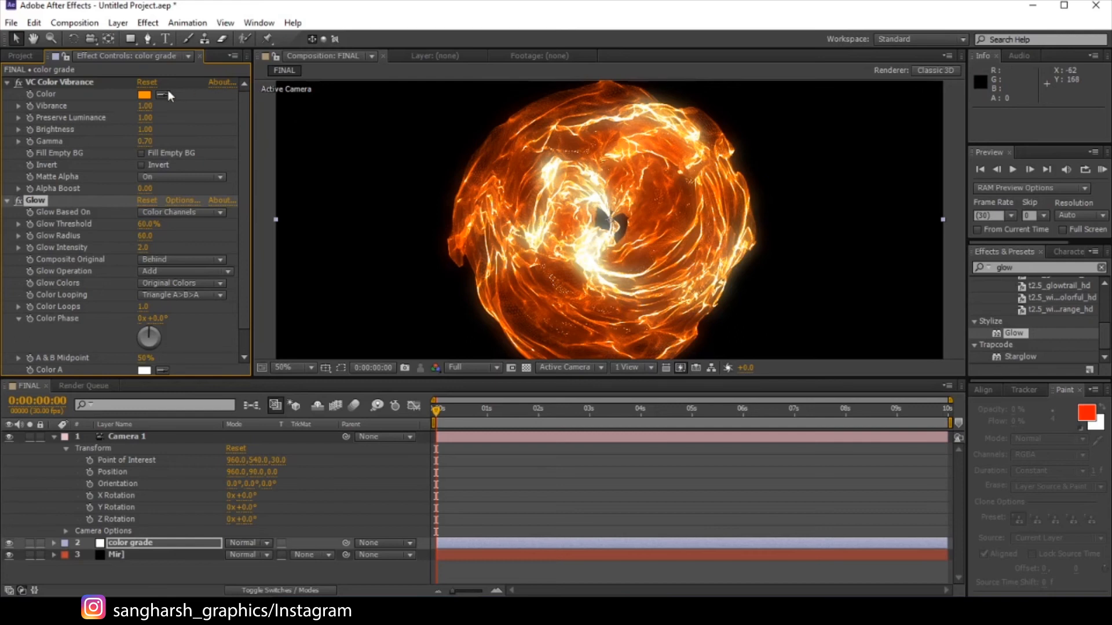
pyautogui.click(145, 95)
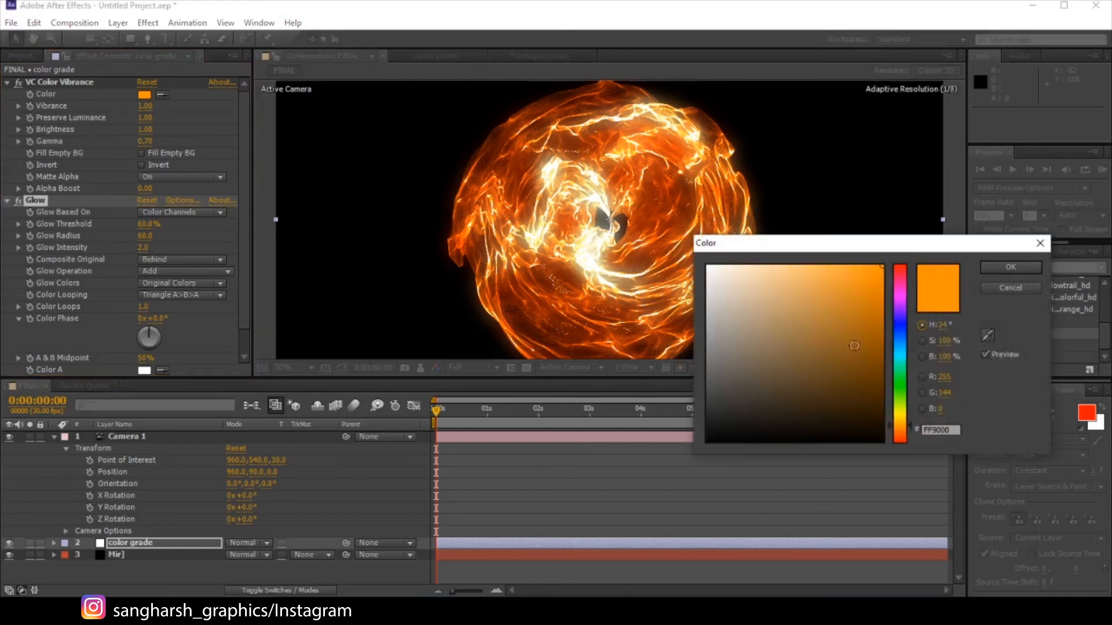
pyautogui.click(901, 432)
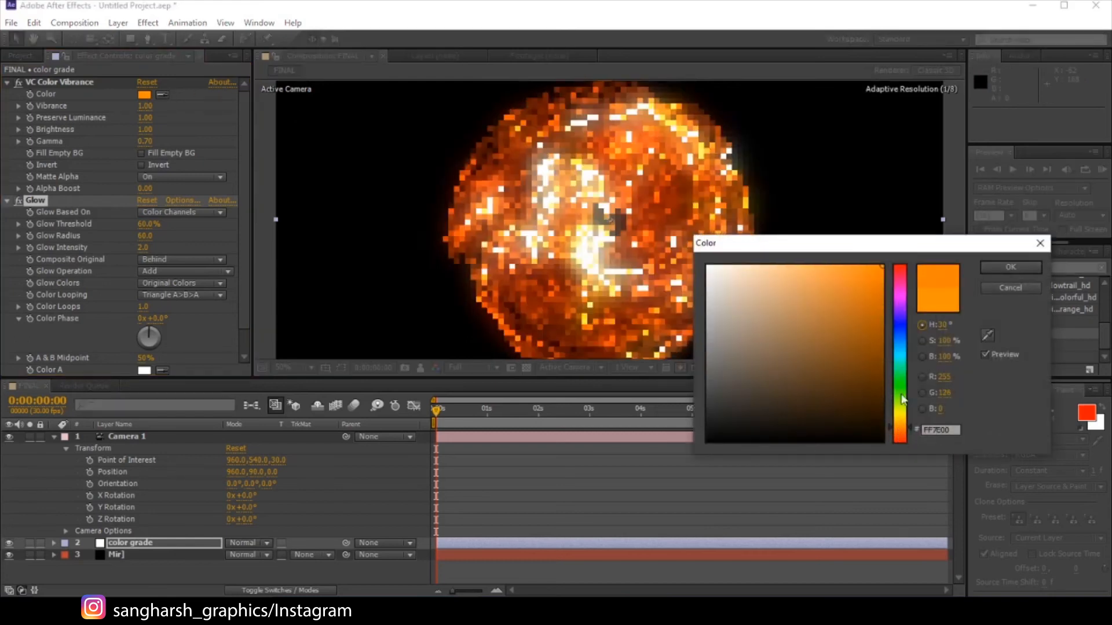
pyautogui.click(1011, 267)
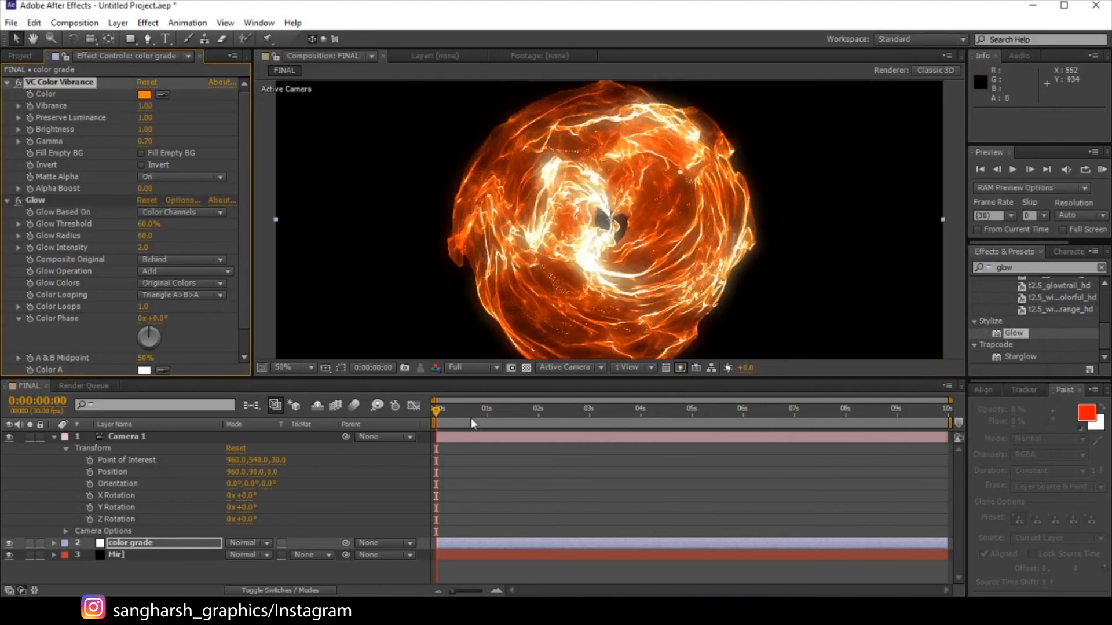
pyautogui.moveTo(474, 423); pyautogui.dragTo(544, 418)
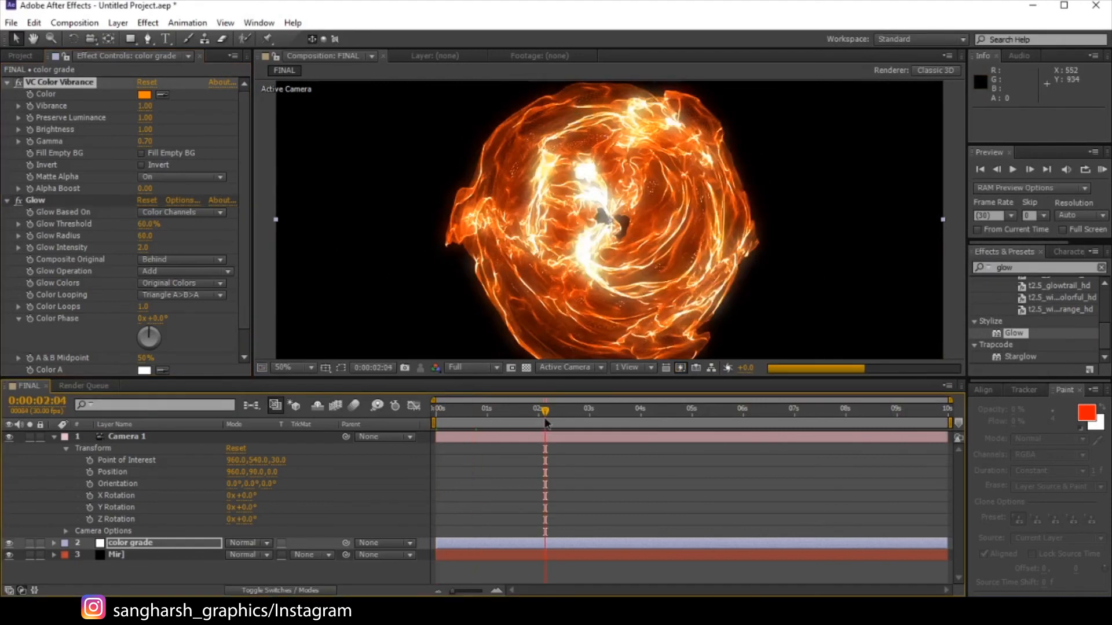
pyautogui.click(660, 412)
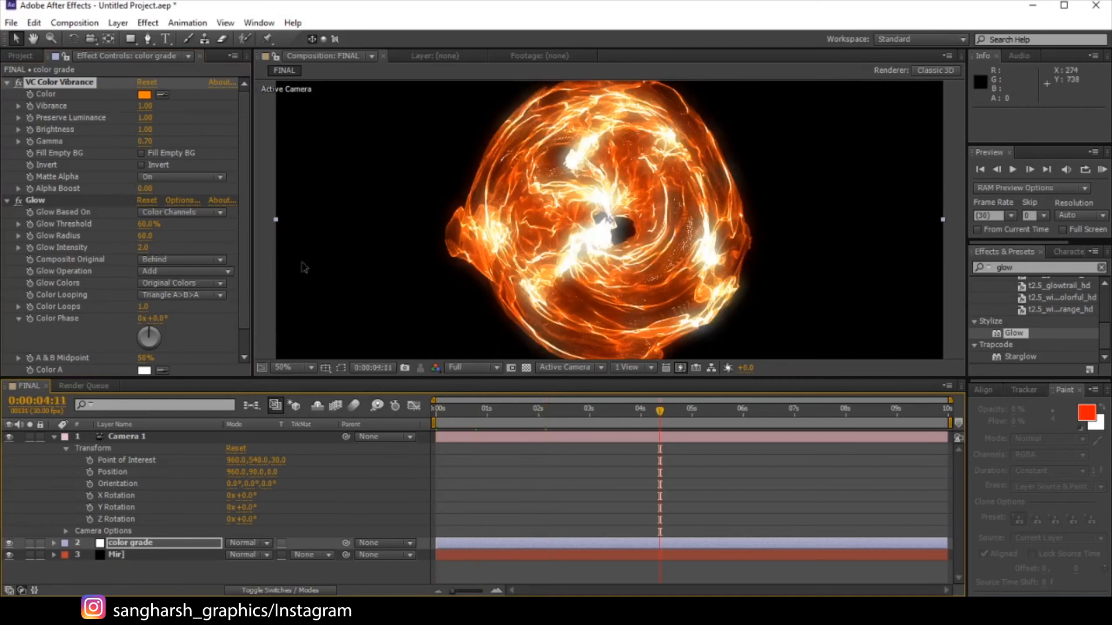
# Try a different Glow Radius on the color grade layer and undo the change
pyautogui.scroll(-1, 173, 301)
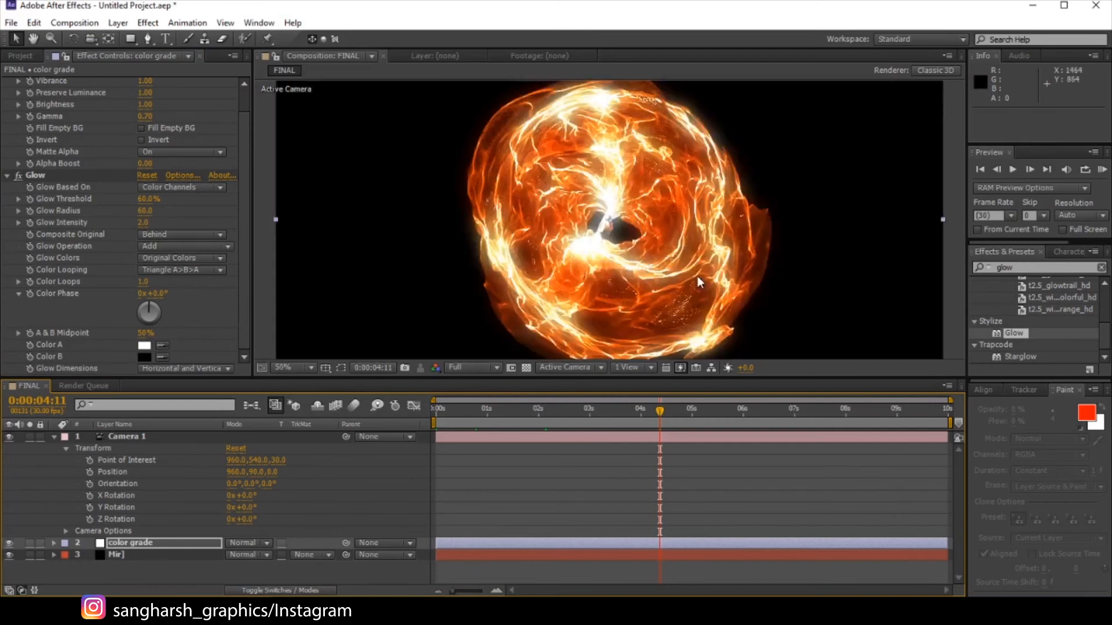
pyautogui.moveTo(145, 211); pyautogui.dragTo(121, 220)
pyautogui.hotkey('ctrl', 'z')
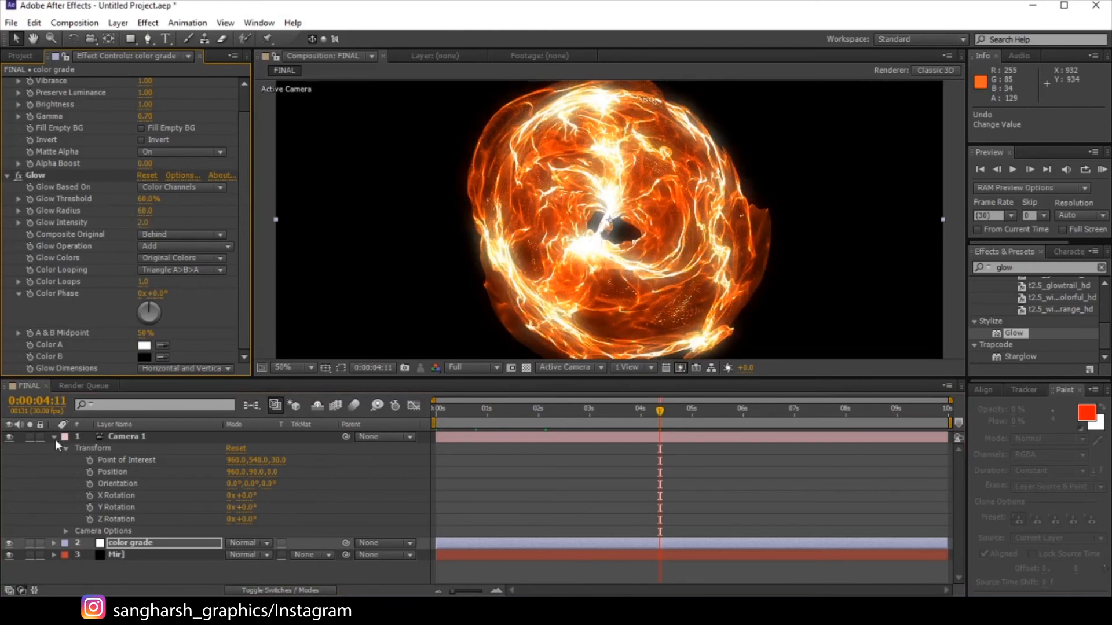
# Turn on Depth of Field in Camera 1's camera options
pyautogui.click(123, 425)
pyautogui.click(124, 436)
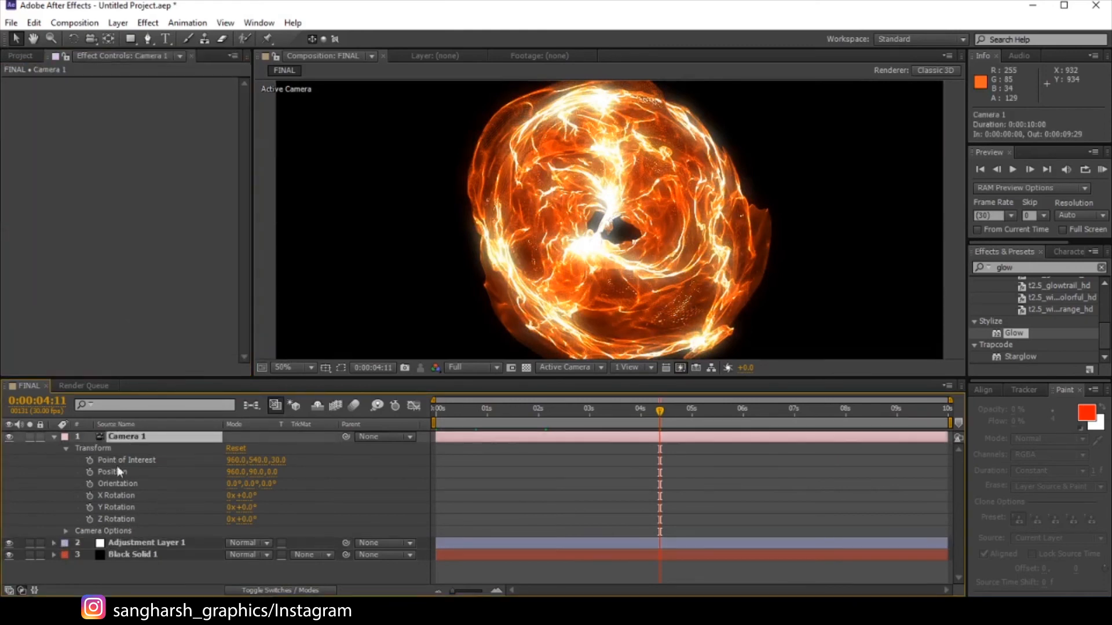
pyautogui.click(132, 426)
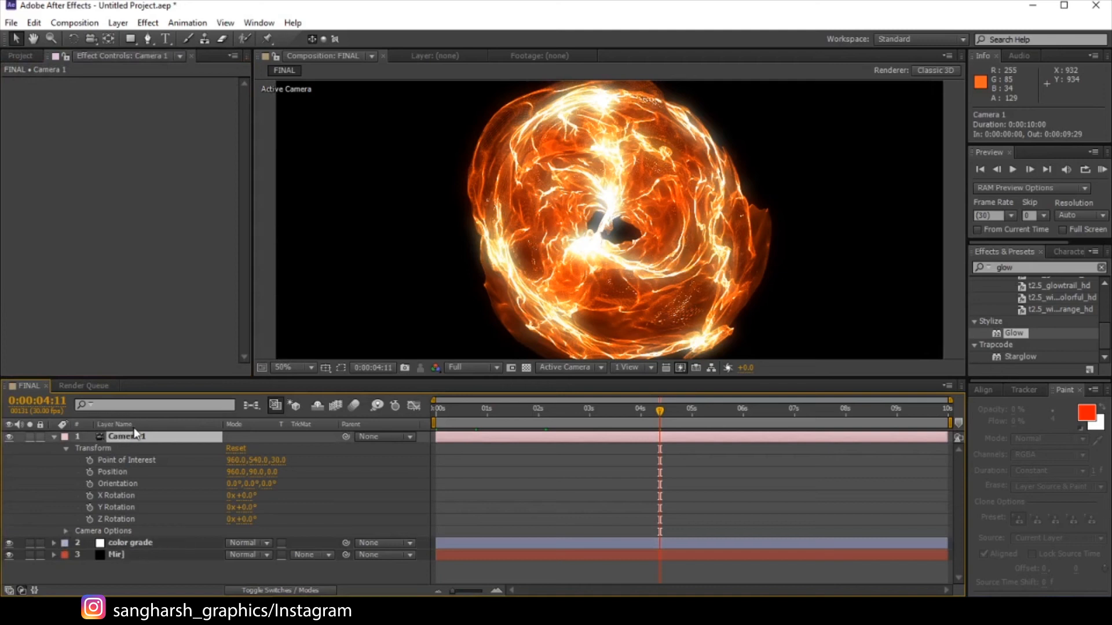
pyautogui.click(66, 531)
pyautogui.click(230, 461)
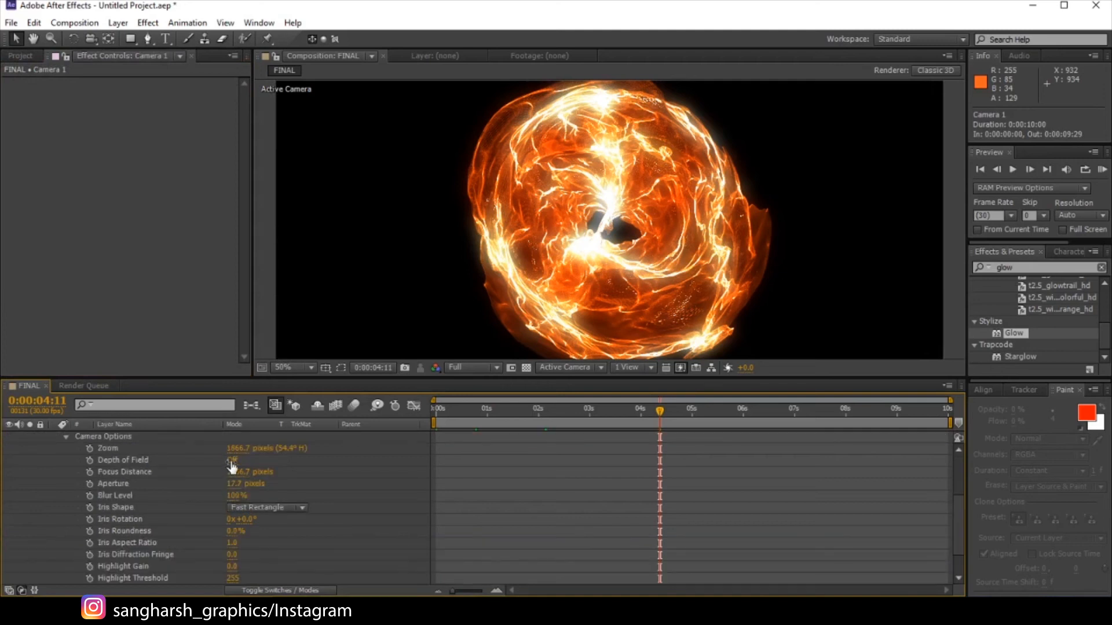
pyautogui.click(278, 460)
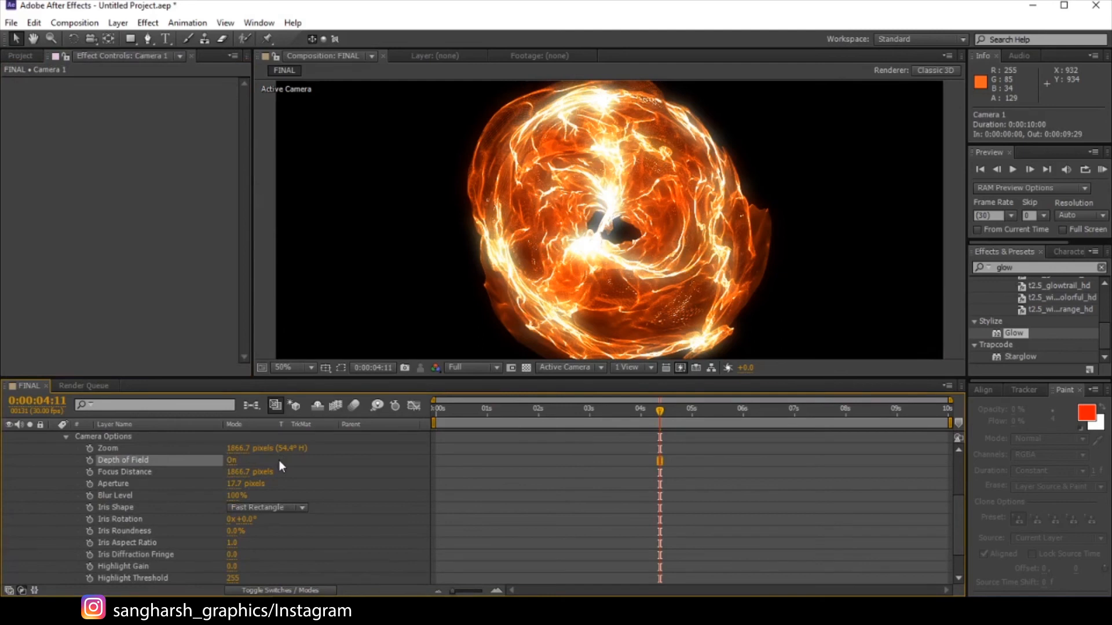
# Set Camera 1's Focus Distance to 1500 pixels
pyautogui.click(243, 474)
pyautogui.write('1500')
pyautogui.press('Return')
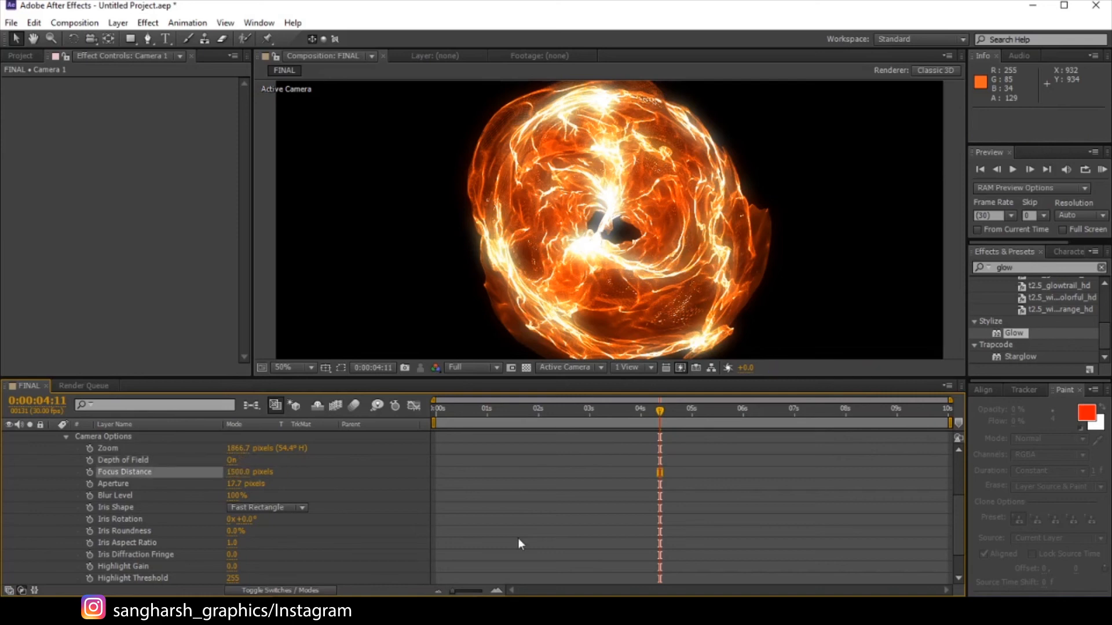
# Examine the orb's centre up close with depth of field on, and collapse Camera 1's properties
pyautogui.scroll(2, 632, 195)
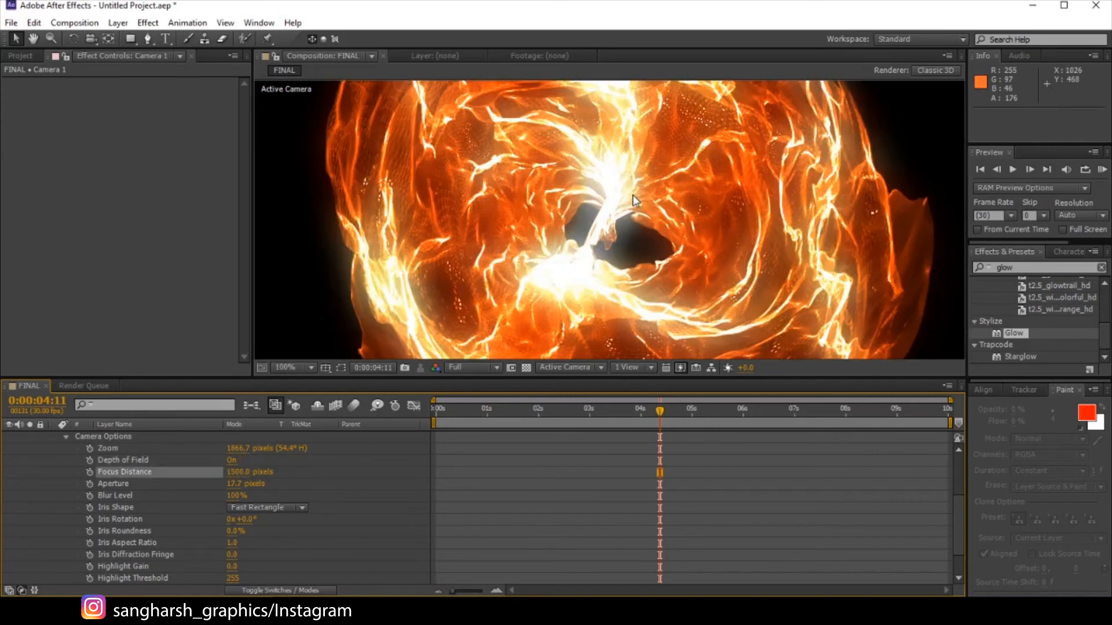
pyautogui.scroll(1, 618, 256)
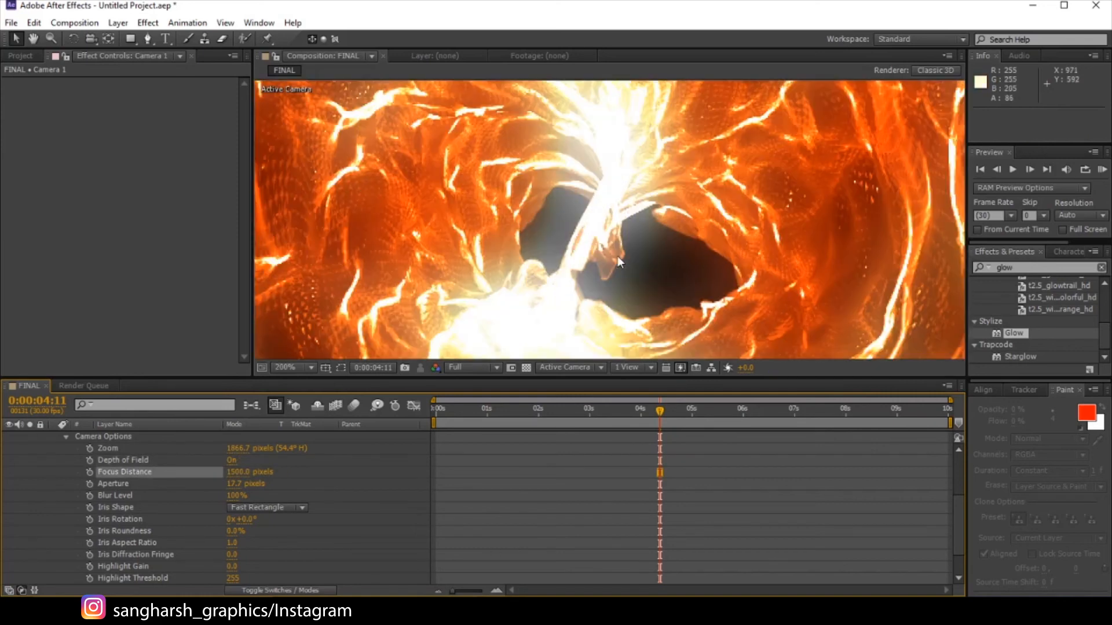
pyautogui.scroll(-1, 617, 256)
pyautogui.scroll(2, 616, 260)
pyautogui.scroll(-2, 617, 260)
pyautogui.scroll(-1, 271, 458)
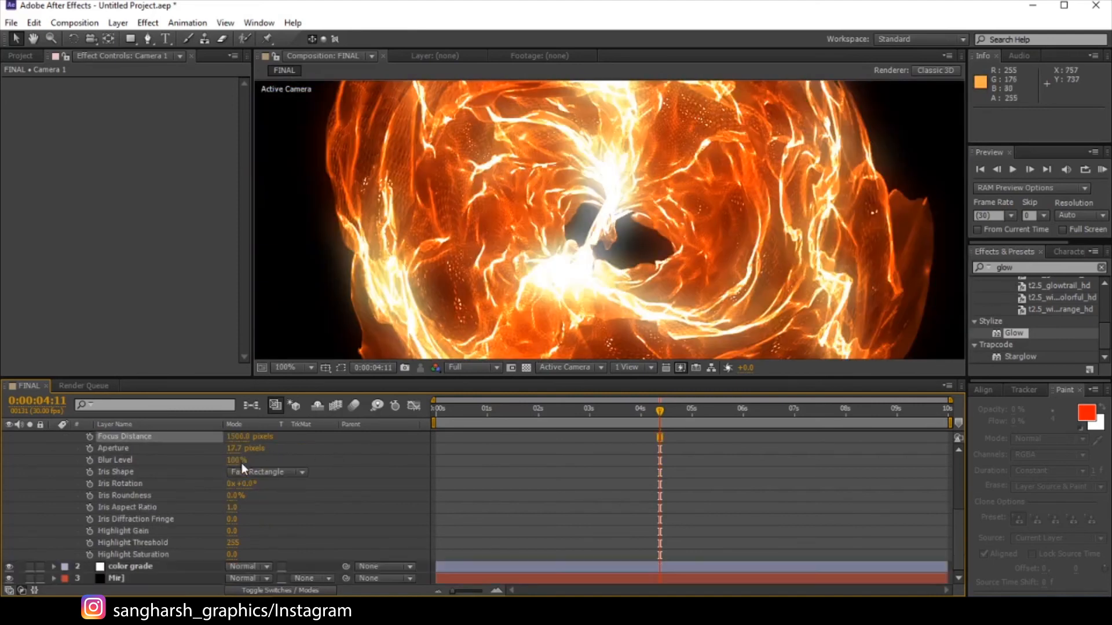
pyautogui.scroll(3, 102, 455)
pyautogui.scroll(1, 60, 456)
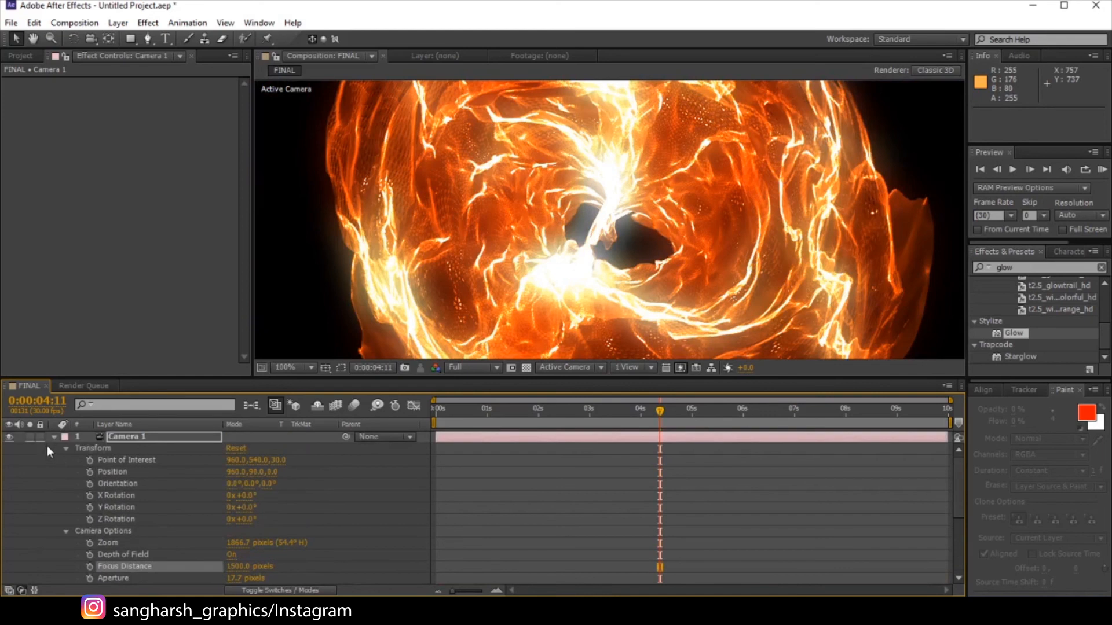
pyautogui.click(52, 438)
pyautogui.scroll(-1, 633, 327)
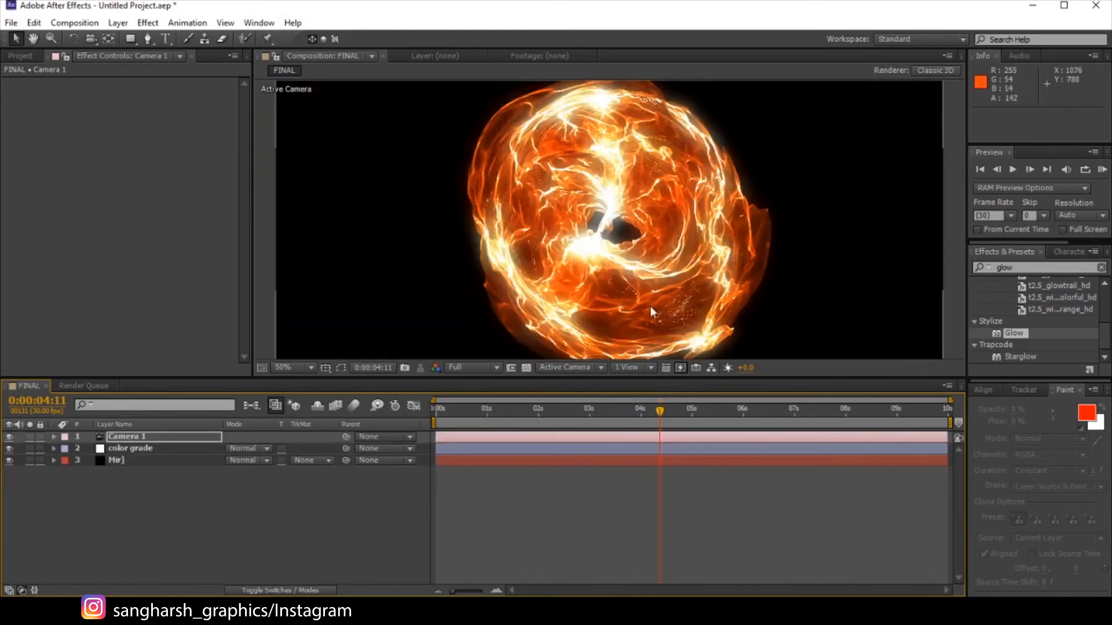
# Scrub through the timeline between 0:00:00:17 and 0:00:07:20 to examine the orb's animation
pyautogui.scroll(-1, 655, 324)
pyautogui.moveTo(687, 412); pyautogui.dragTo(750, 411)
pyautogui.click(465, 412)
pyautogui.scroll(1, 619, 300)
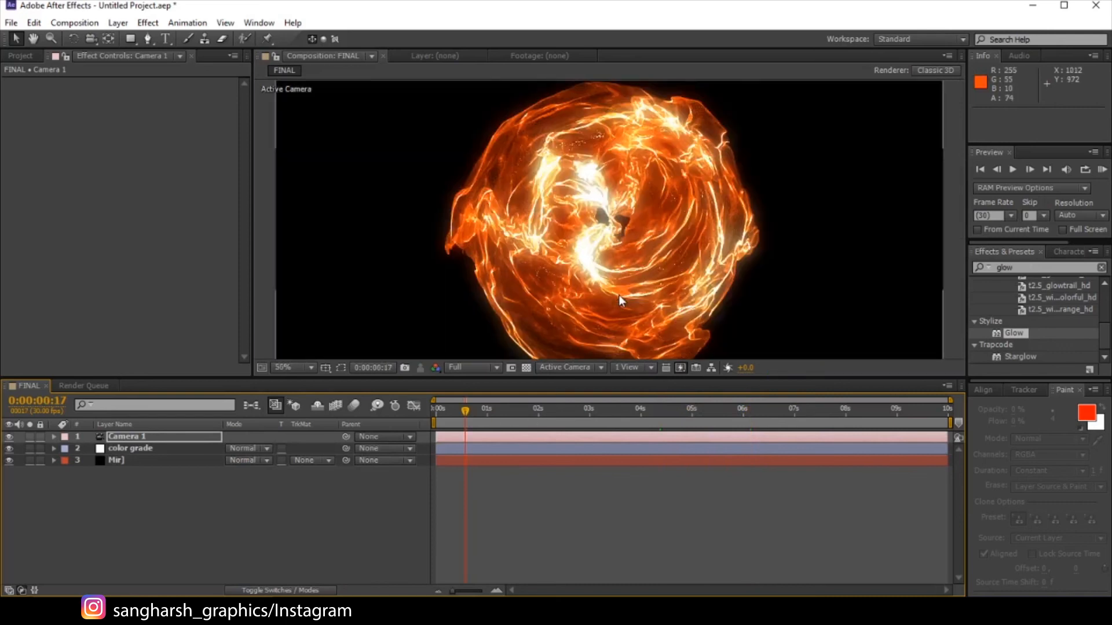
pyautogui.moveTo(689, 412); pyautogui.dragTo(828, 433)
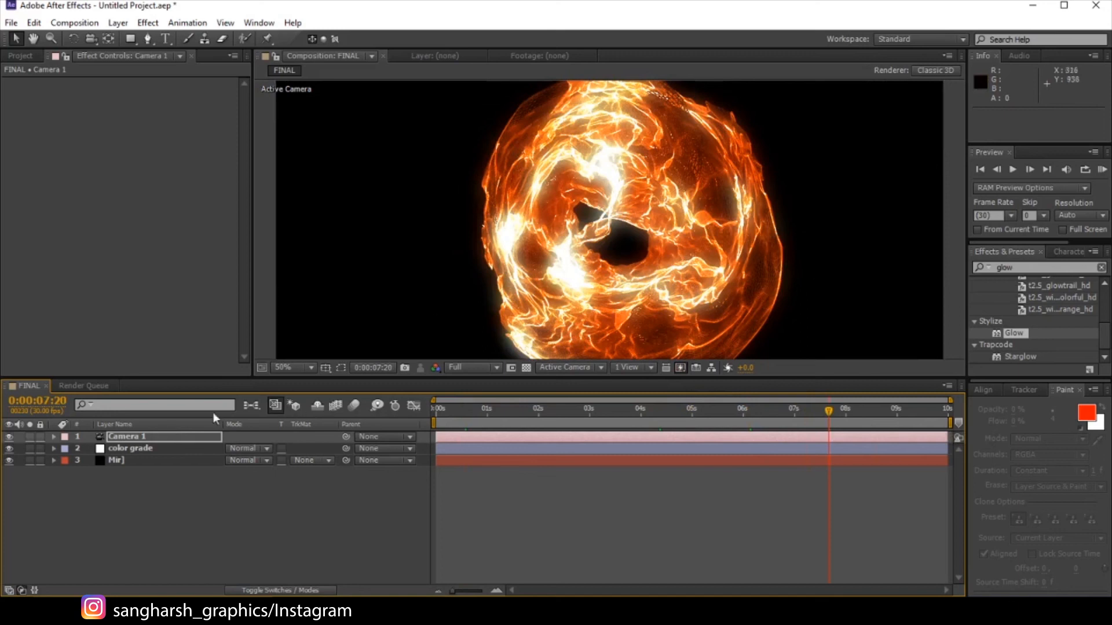
# Review the Mir effect's geometry and fractal settings on the Mir layer, checking the orb at 0:00:02:16 and 0:00:05:28
pyautogui.click(137, 474)
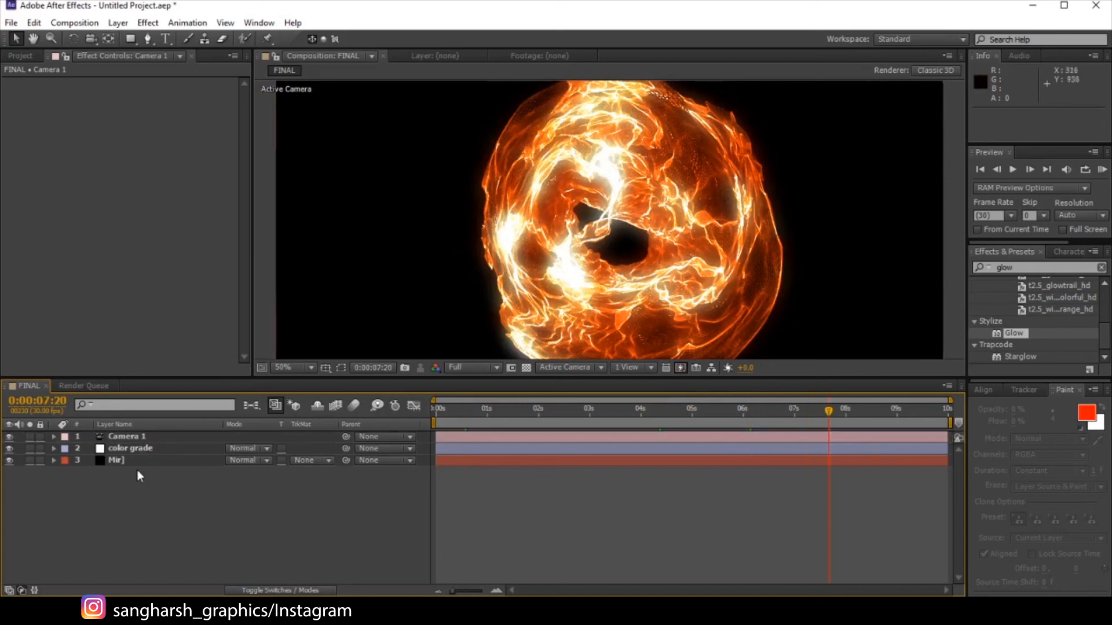
pyautogui.click(19, 56)
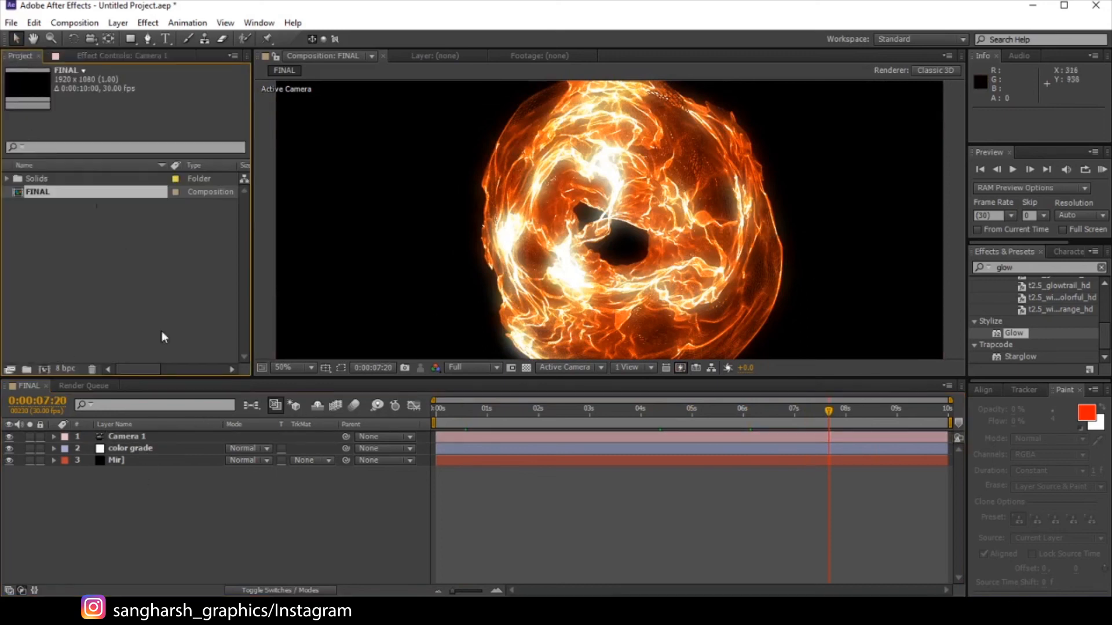
pyautogui.click(154, 460)
pyautogui.click(96, 57)
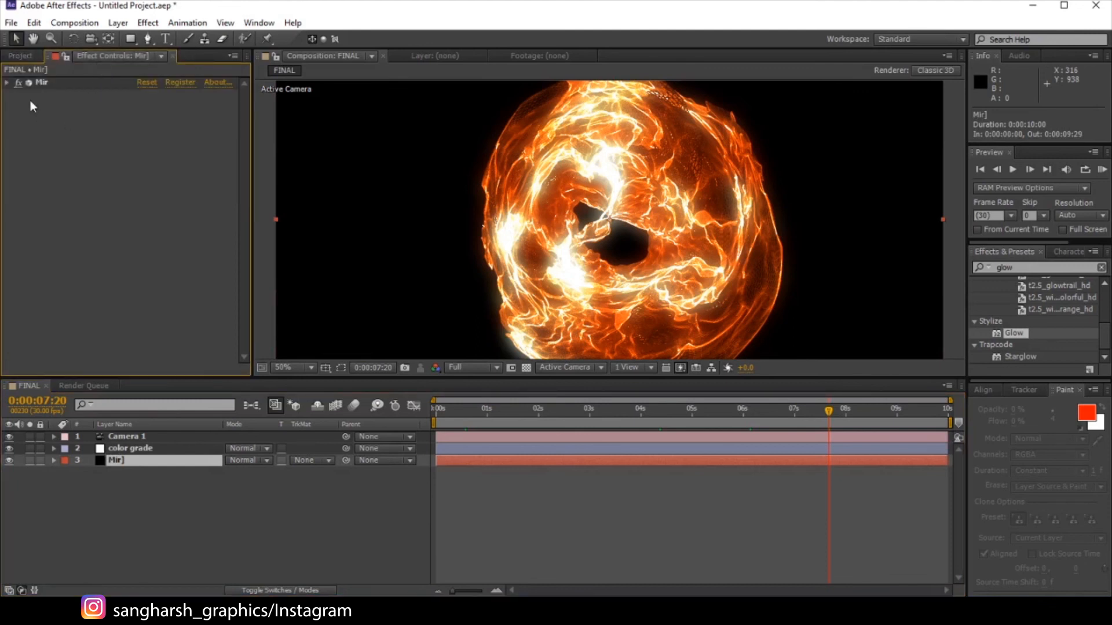
pyautogui.click(7, 83)
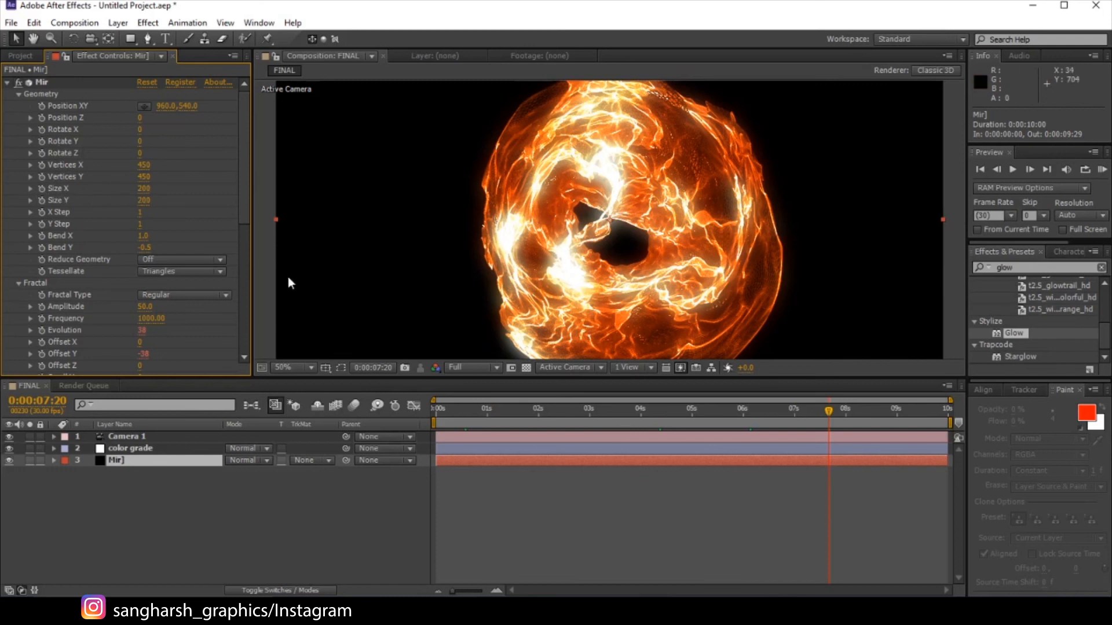
pyautogui.click(566, 418)
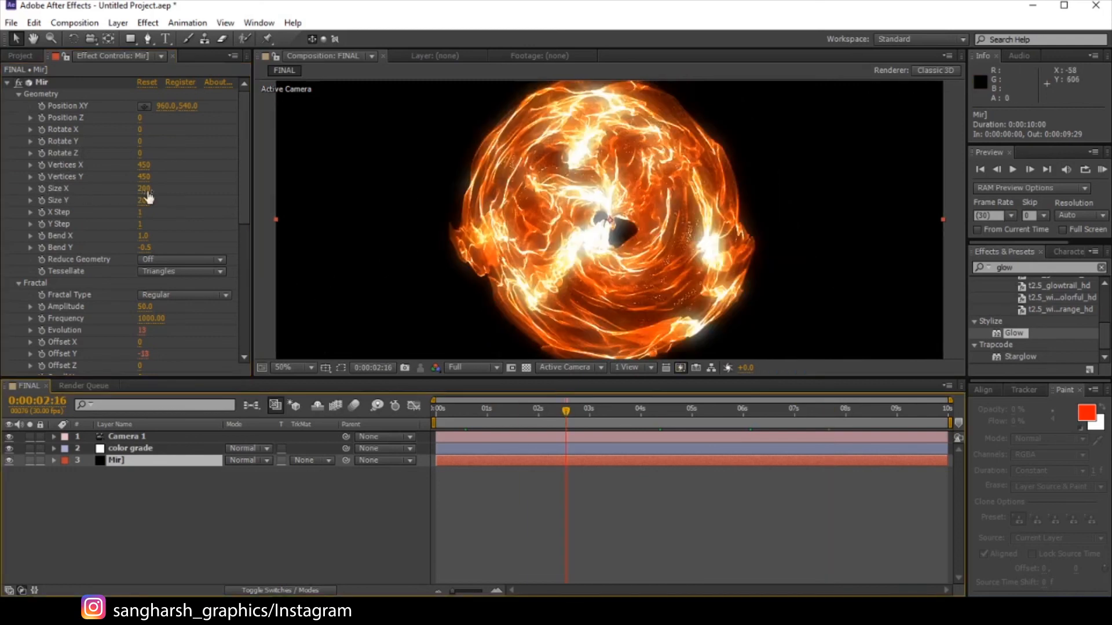
pyautogui.click(740, 418)
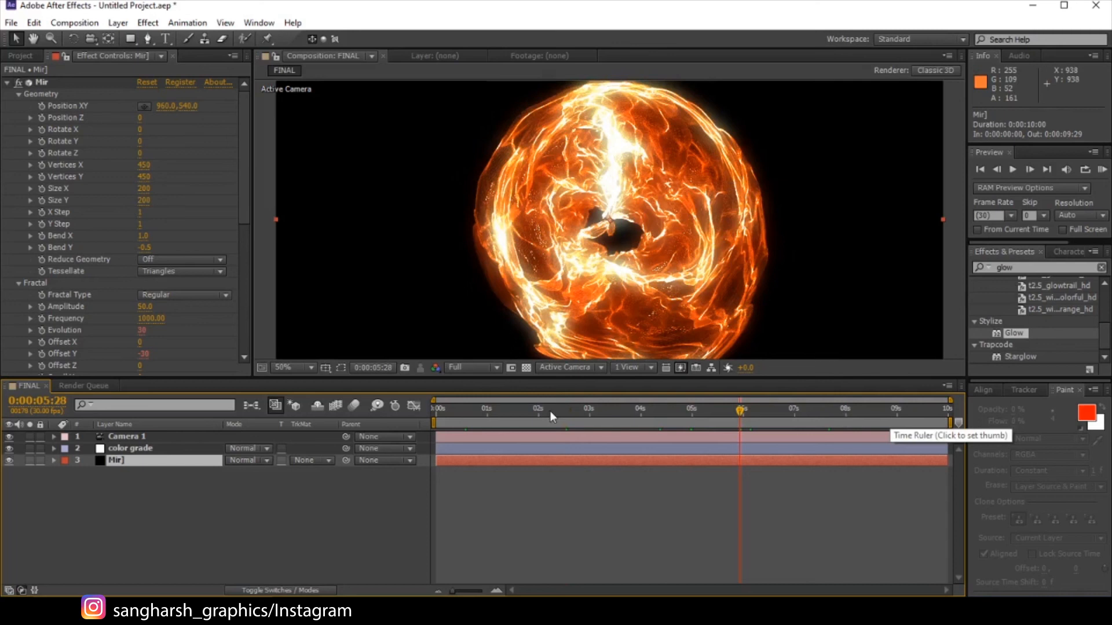
# Move Camera 1 in close to the orb with the camera tool, to a Position of about 983, 403, -27
pyautogui.click(114, 439)
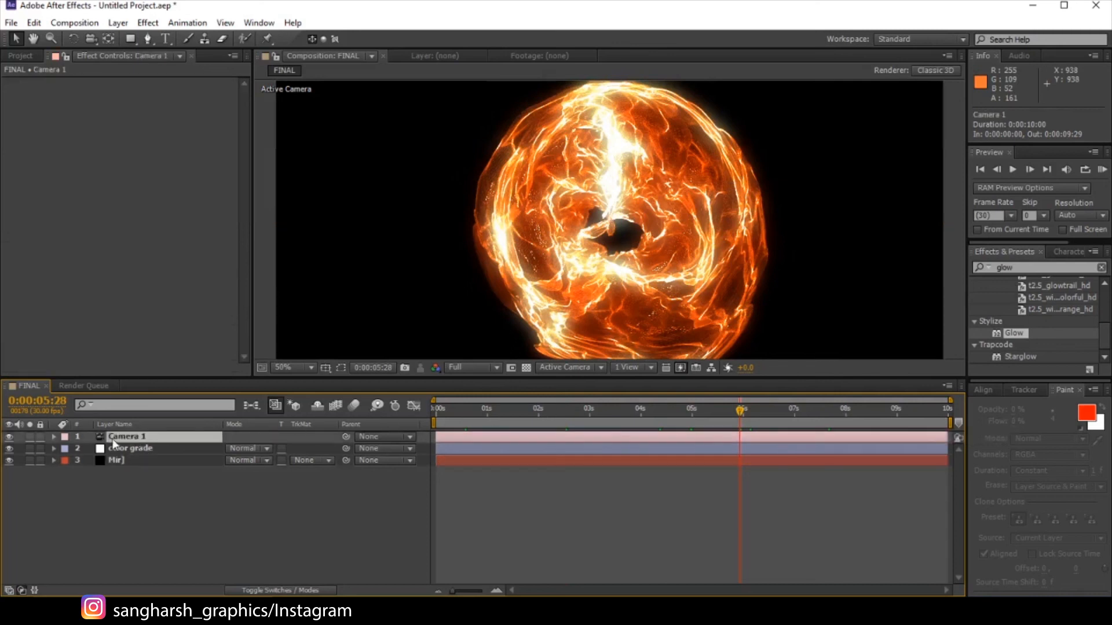
pyautogui.keyDown('ctrl'); pyautogui.click(52, 438); pyautogui.keyUp('ctrl')
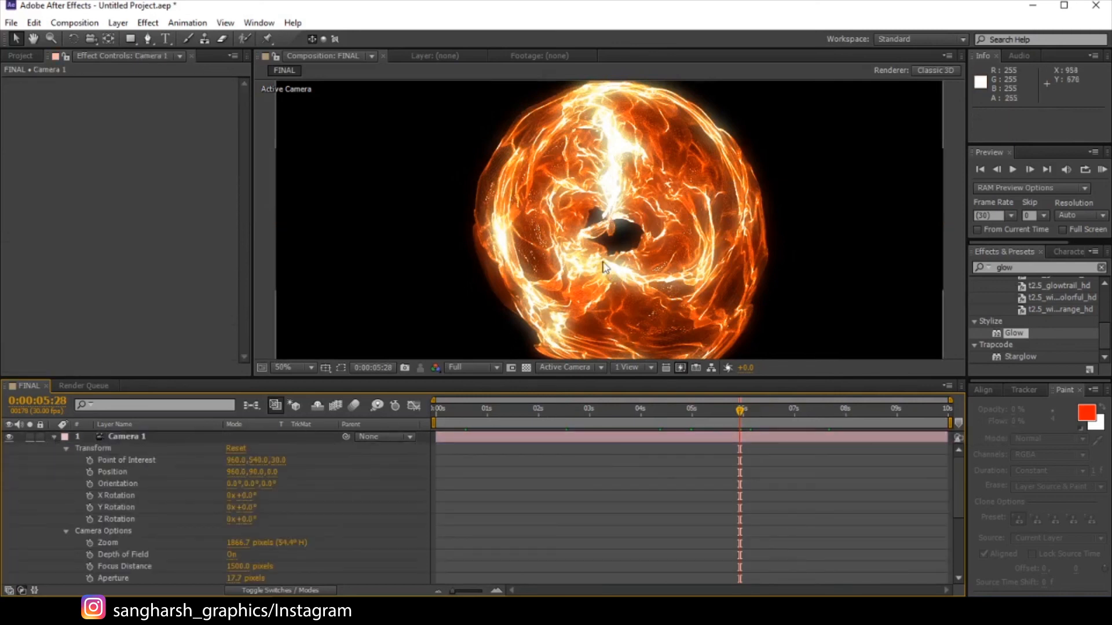
pyautogui.click(90, 38)
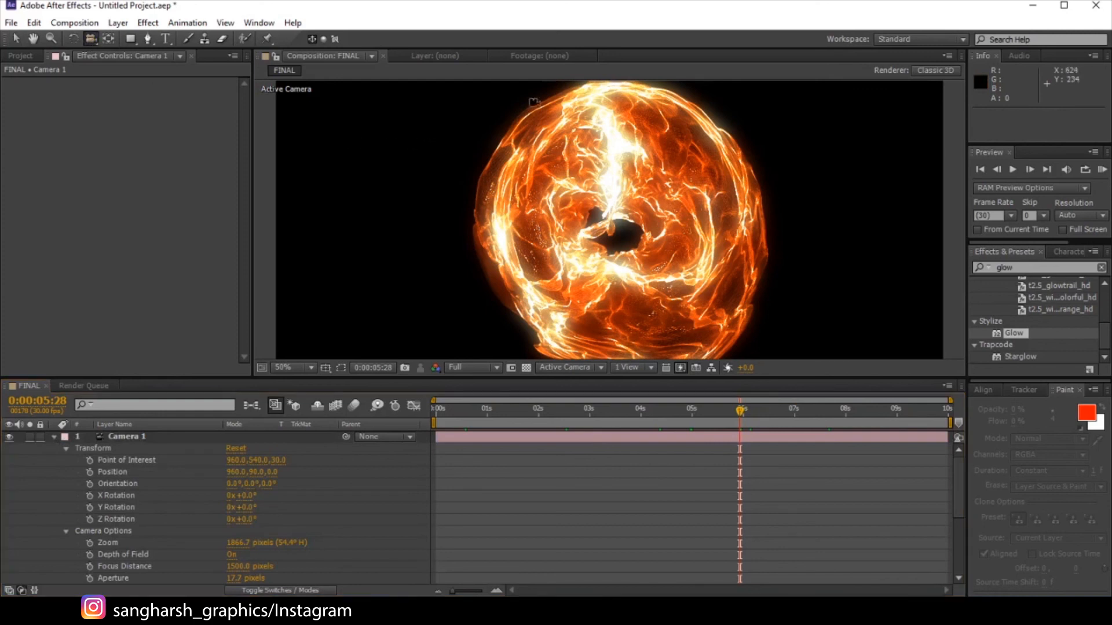
pyautogui.moveTo(651, 265); pyautogui.dragTo(675, 214)
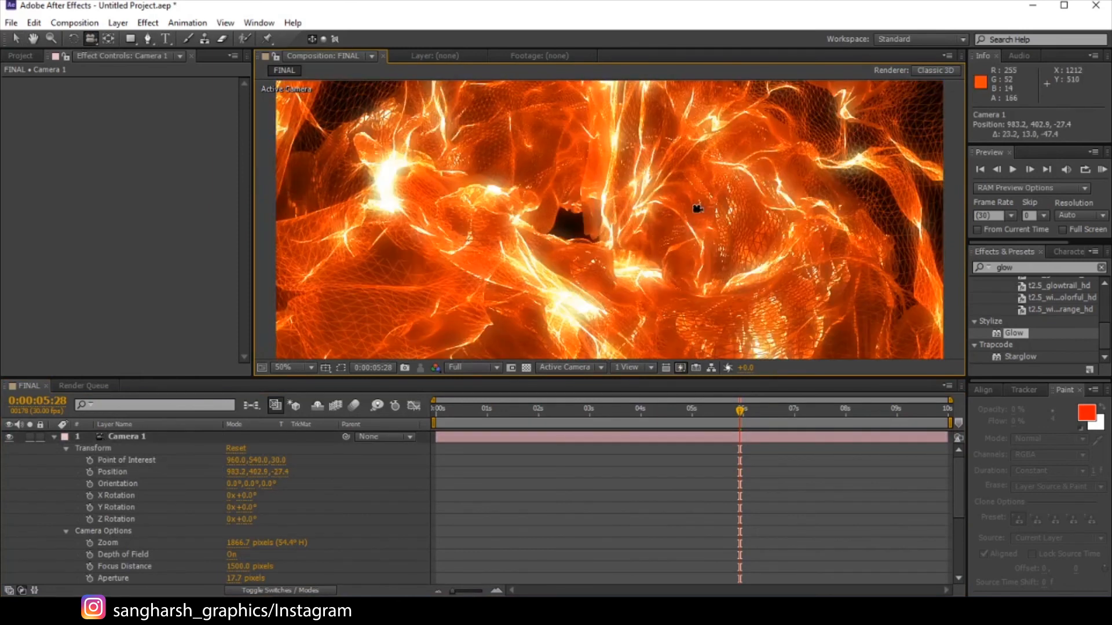
# Track Camera 1 to a Position of about 964, 398, -23 and a Point of Interest of about 941, 535, 34.5
pyautogui.press('c')
pyautogui.click(659, 217)
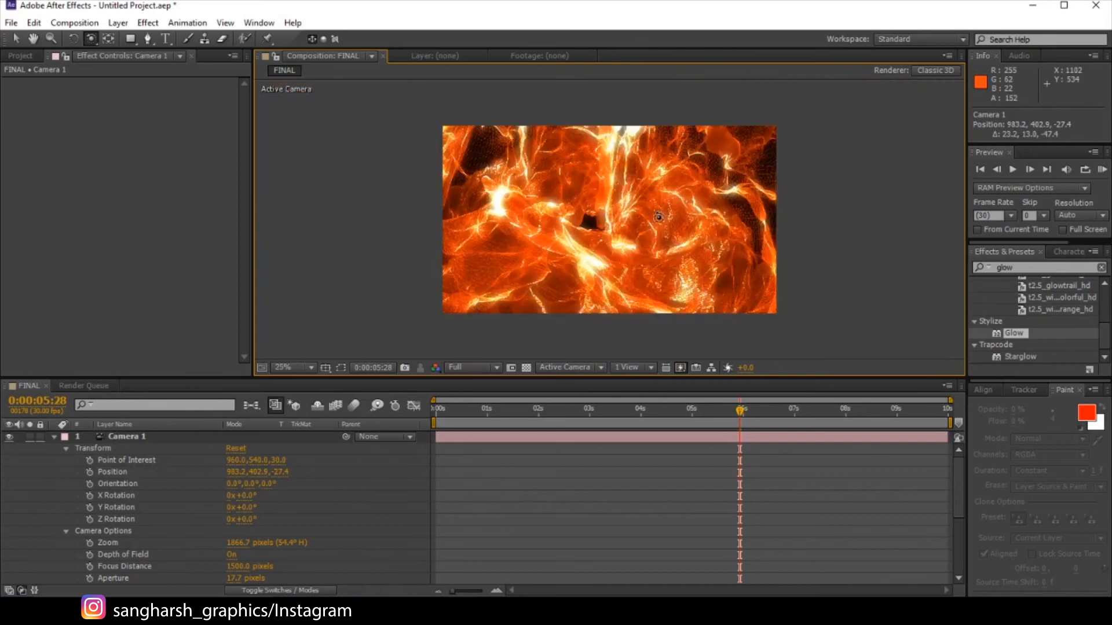
pyautogui.press('c')
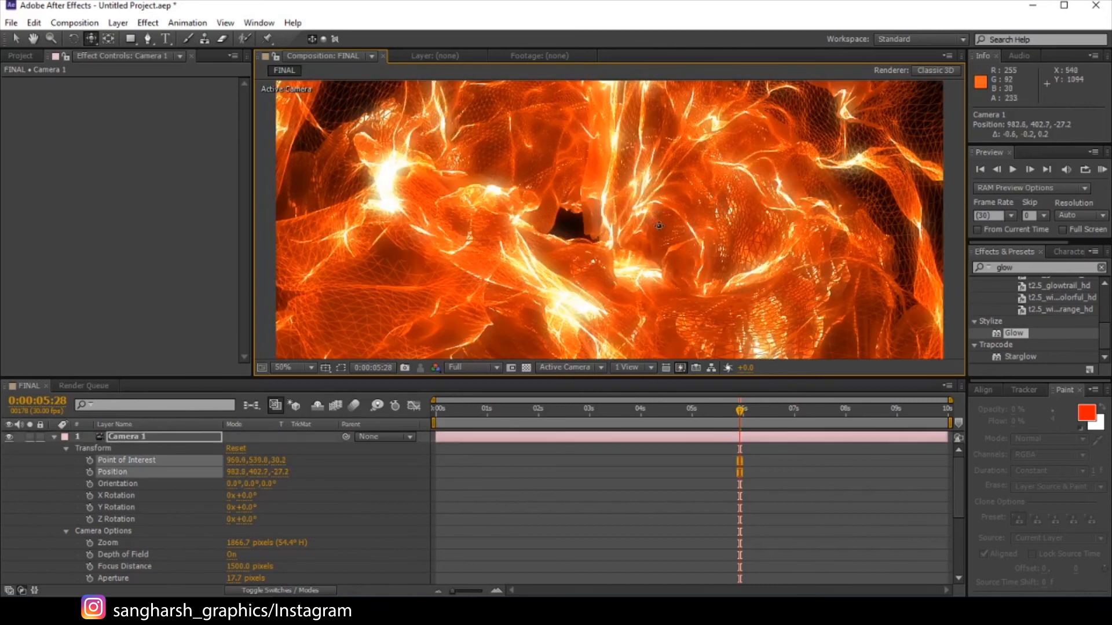
pyautogui.moveTo(654, 217); pyautogui.dragTo(655, 361)
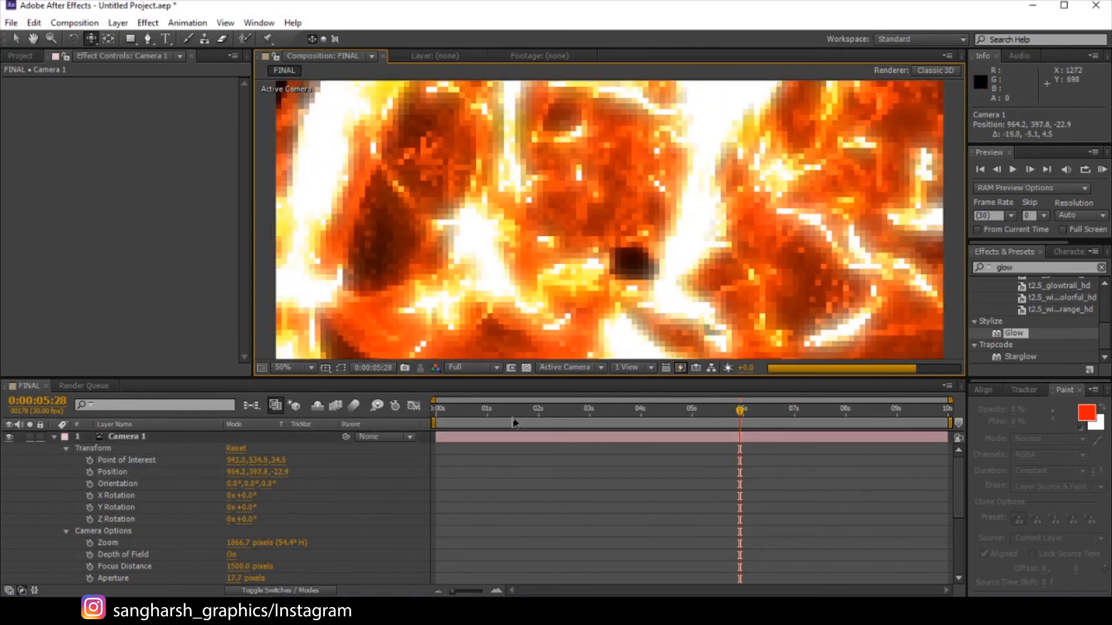
# Scrub the close-up animation to 0:00:07:02 and examine the orb's interior detail
pyautogui.moveTo(512, 418); pyautogui.dragTo(798, 434)
pyautogui.scroll(-1, 674, 297)
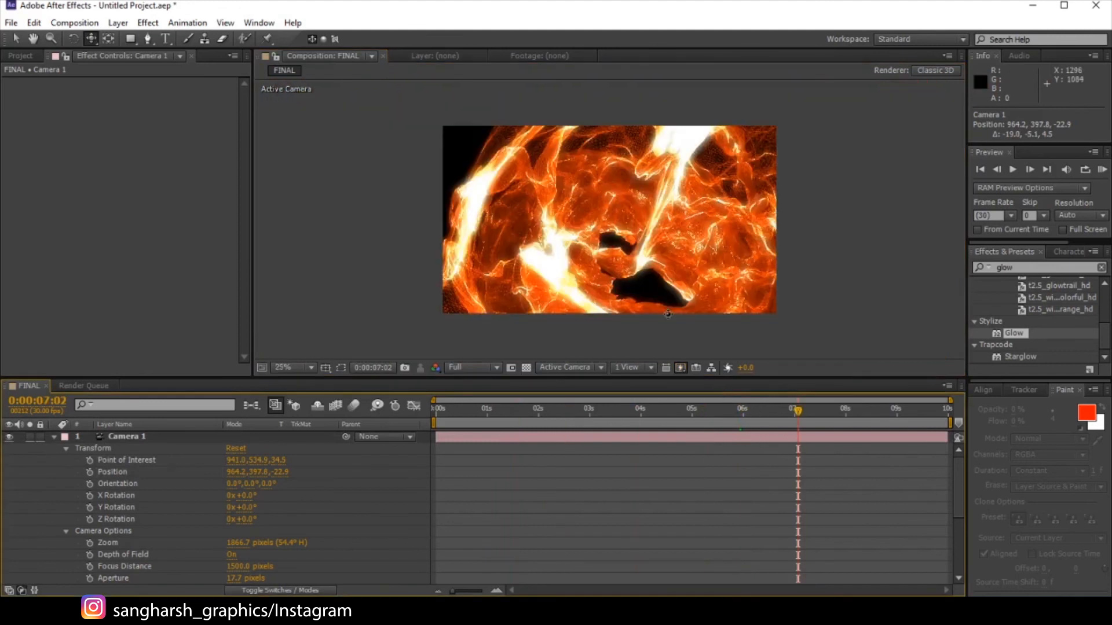
pyautogui.scroll(2, 672, 304)
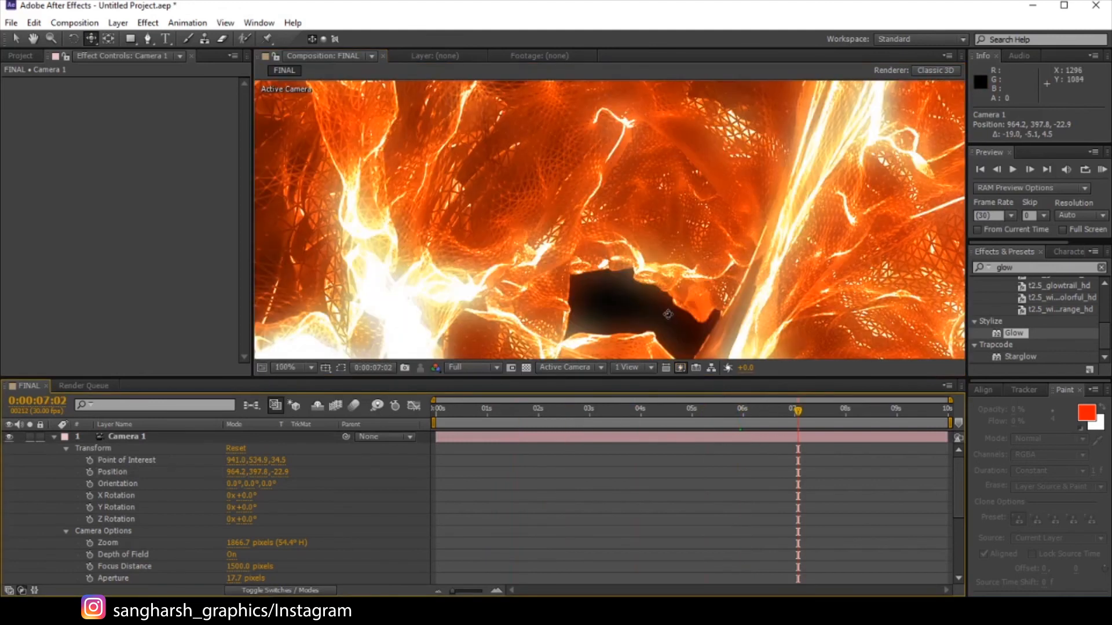